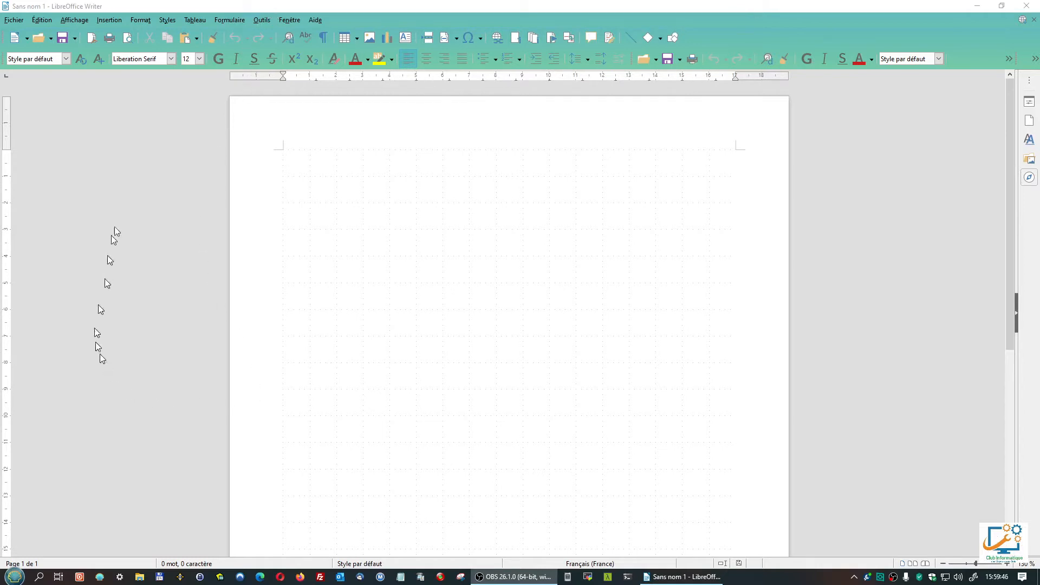
Step: Set the default page style's orientation to Paysage (landscape) and apply it to the blank document
left_click(141, 20)
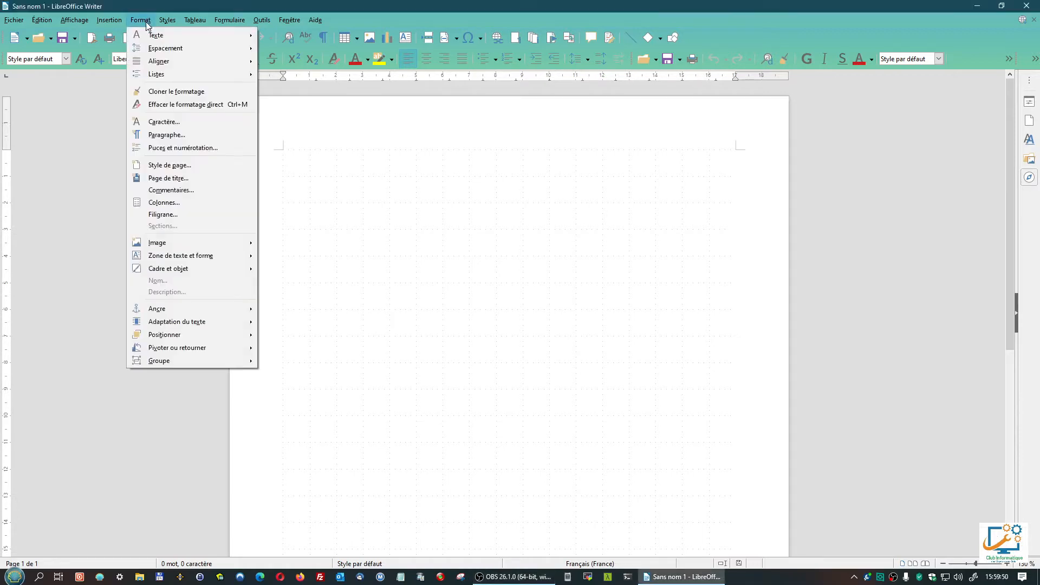
left_click(173, 168)
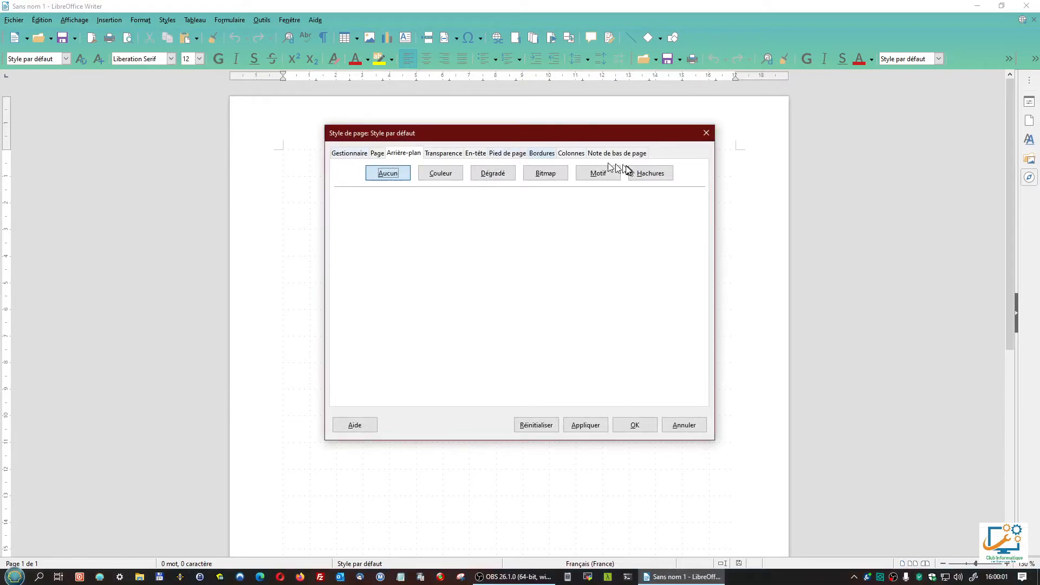
left_click(358, 155)
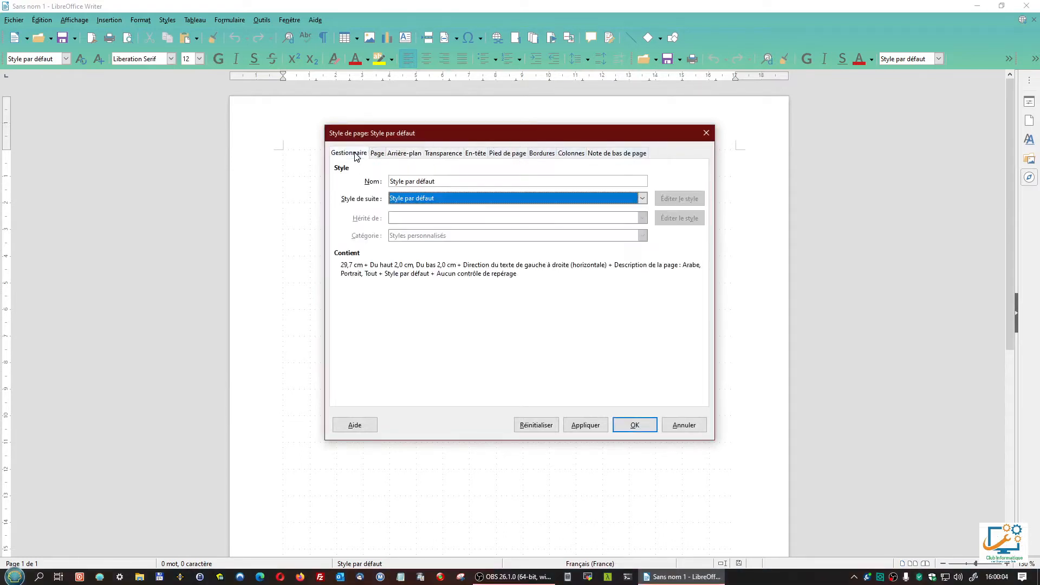
left_click(377, 154)
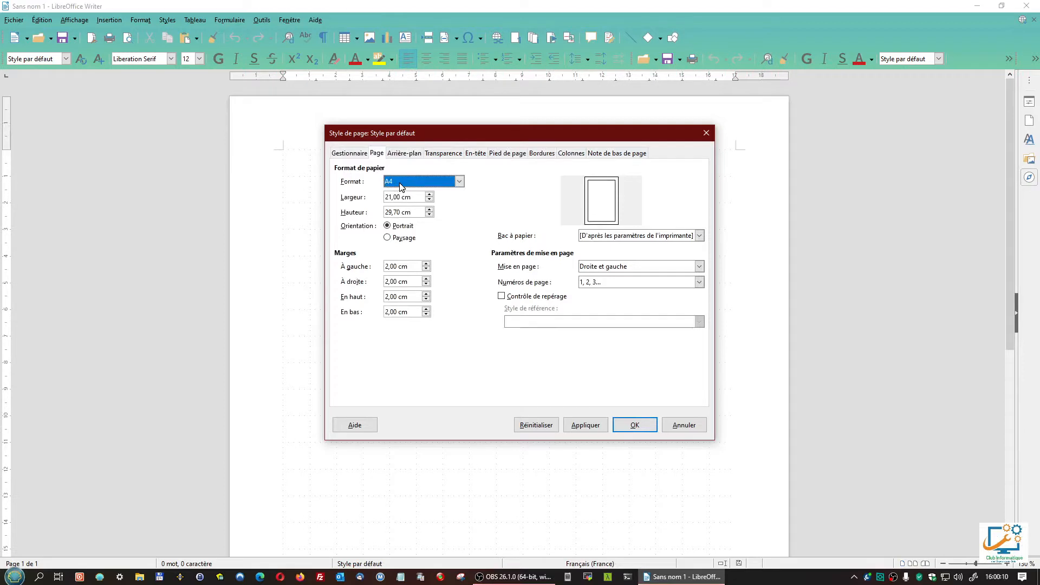
left_click(388, 237)
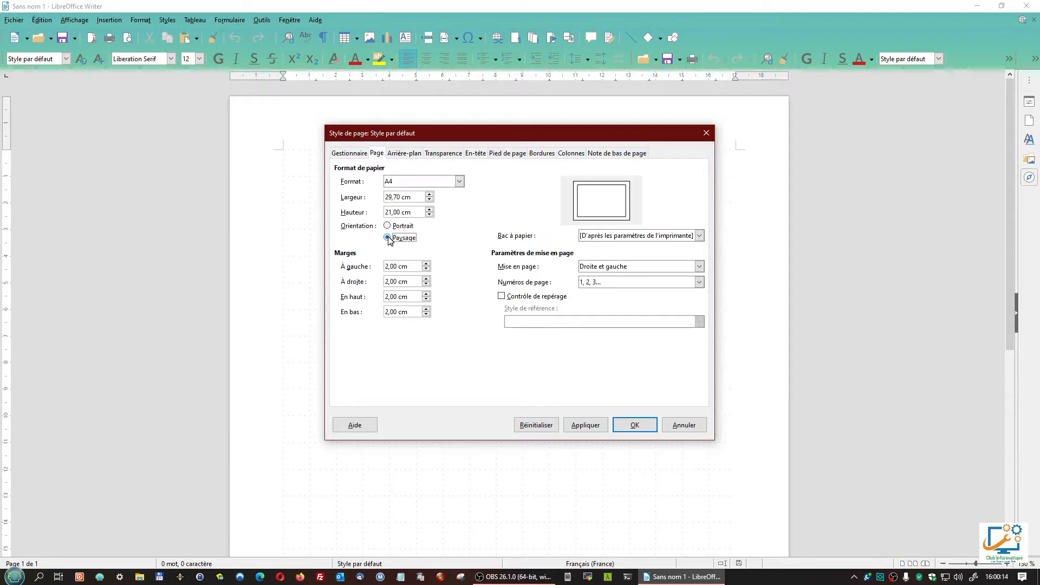
left_click(585, 428)
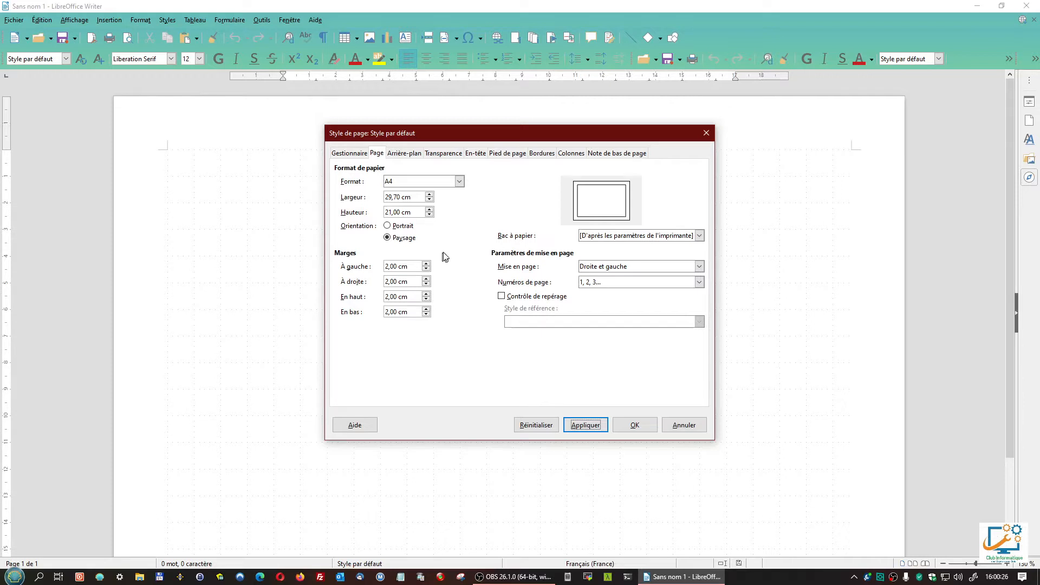
Step: Lay out the page in 2 columns with a solid separator line and apply the settings
left_click(574, 155)
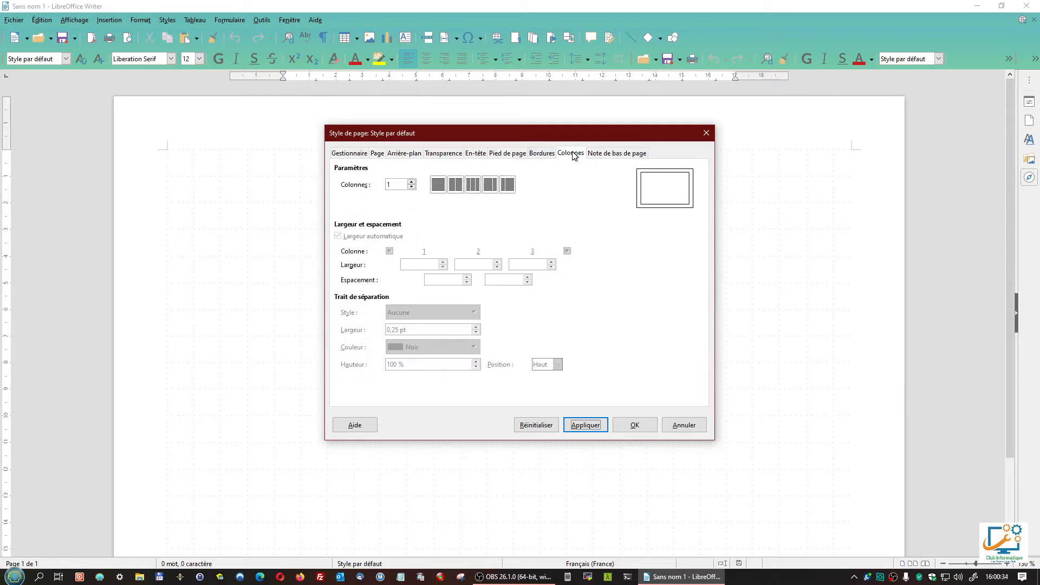
left_click(412, 184)
left_click(412, 182)
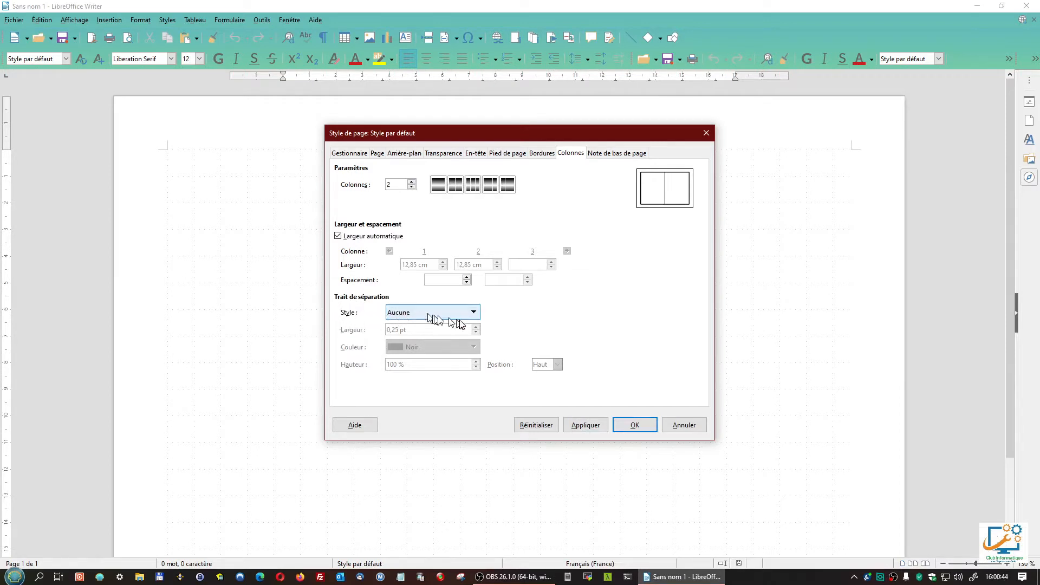
left_click(474, 312)
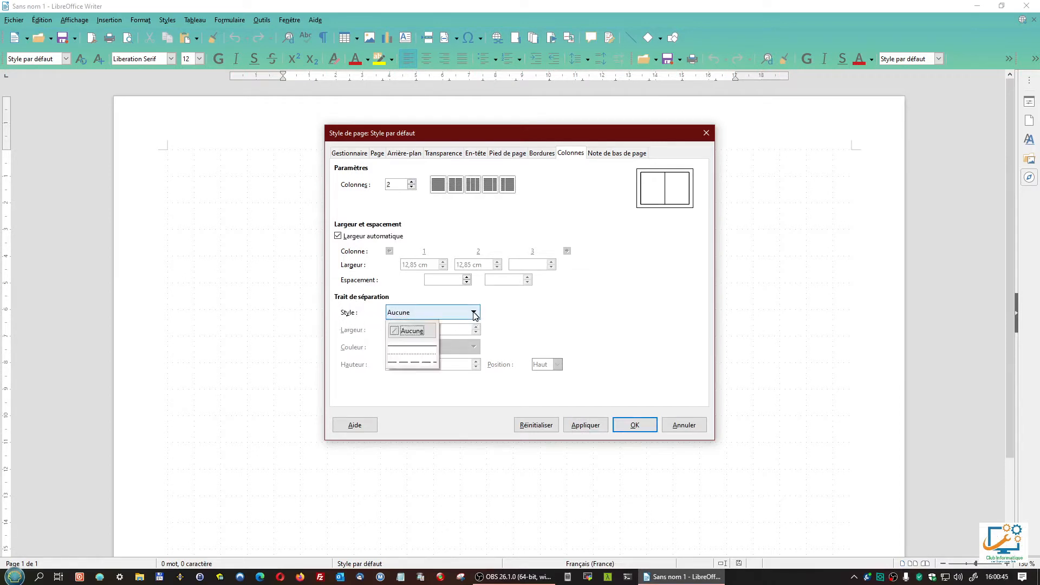
left_click(423, 348)
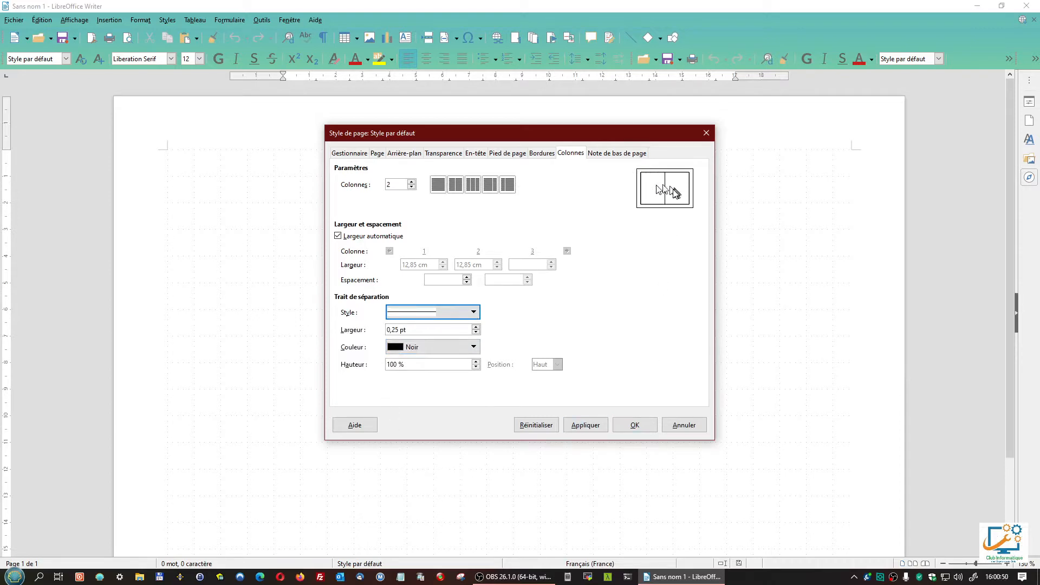
left_click(580, 431)
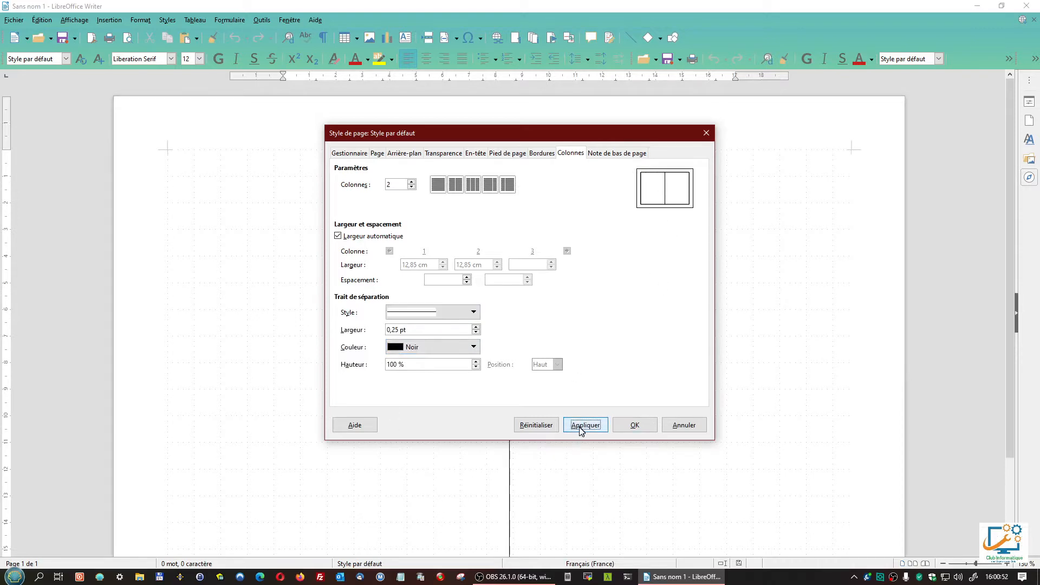
Step: Fill the page background with the light orange colour ffdbb6 from the standard palette and confirm the page style
left_click_drag(506, 138, 329, 188)
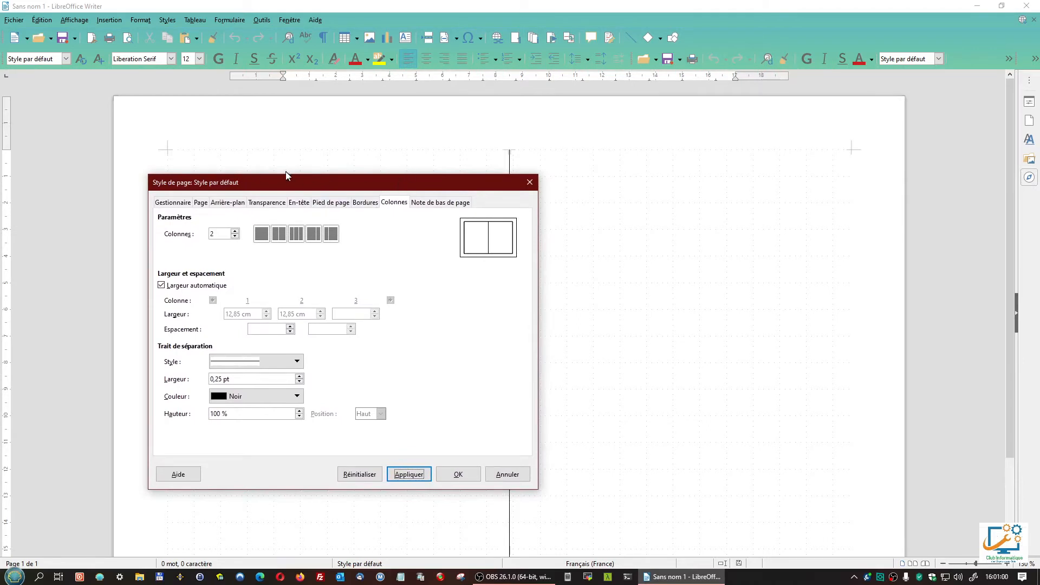
left_click_drag(311, 187, 345, 182)
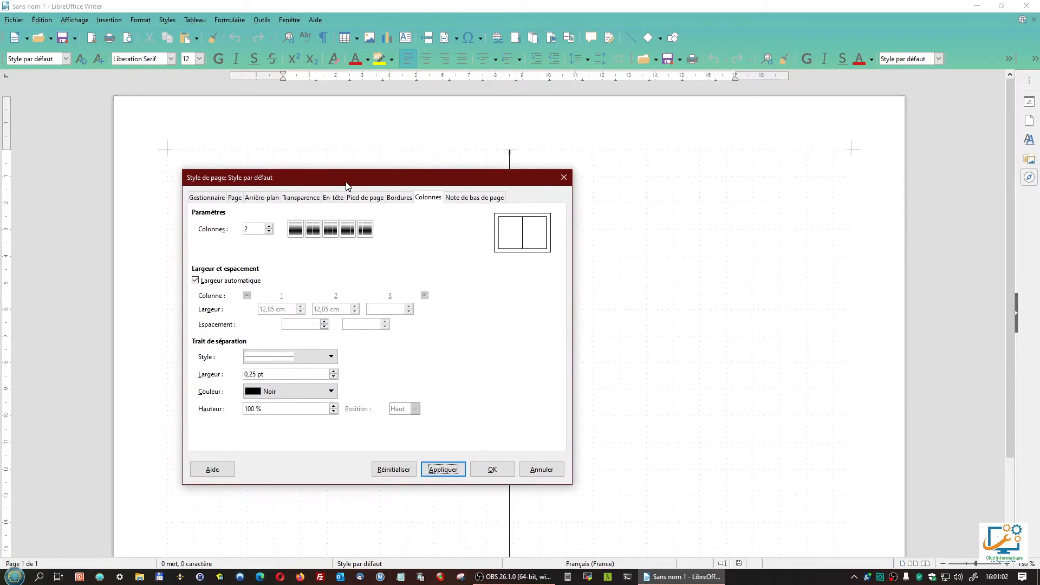
left_click(264, 198)
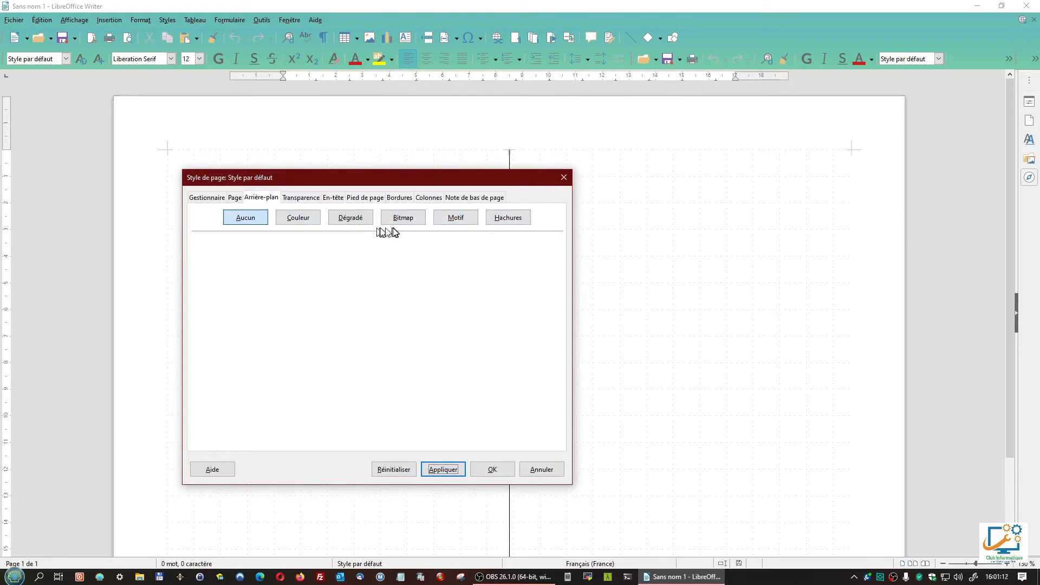
left_click(299, 222)
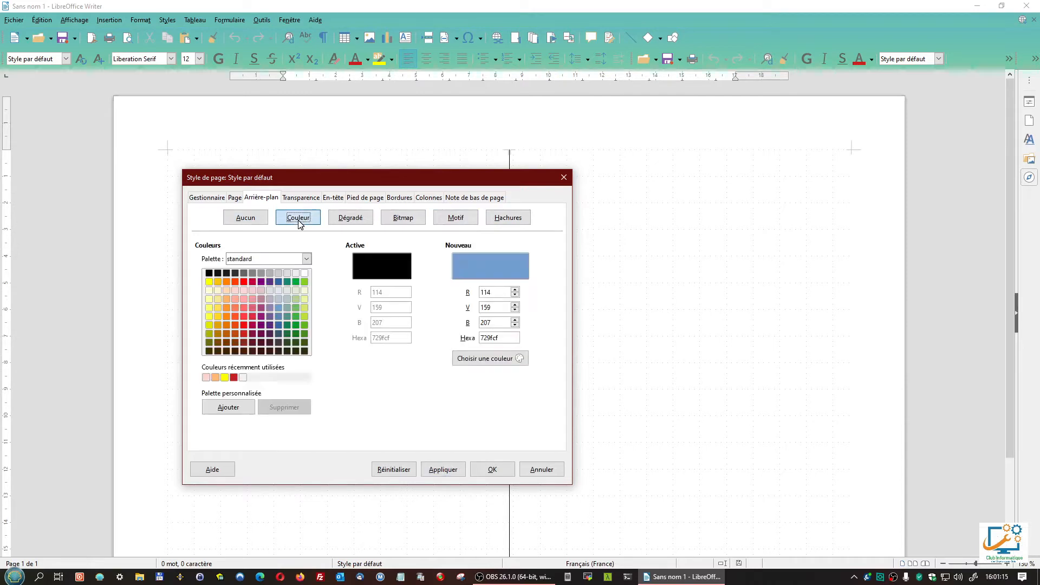
left_click(226, 290)
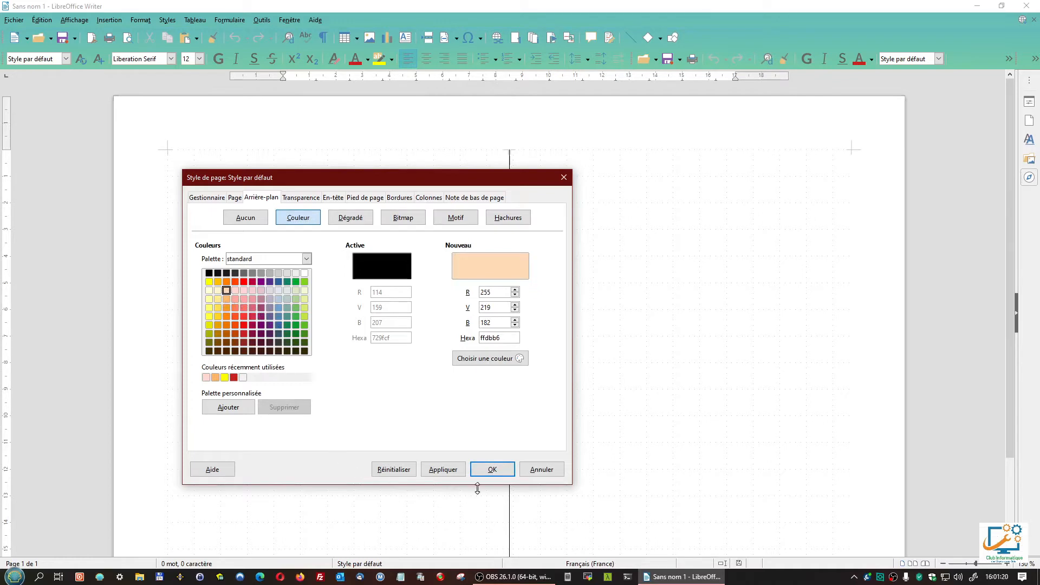
left_click(491, 471)
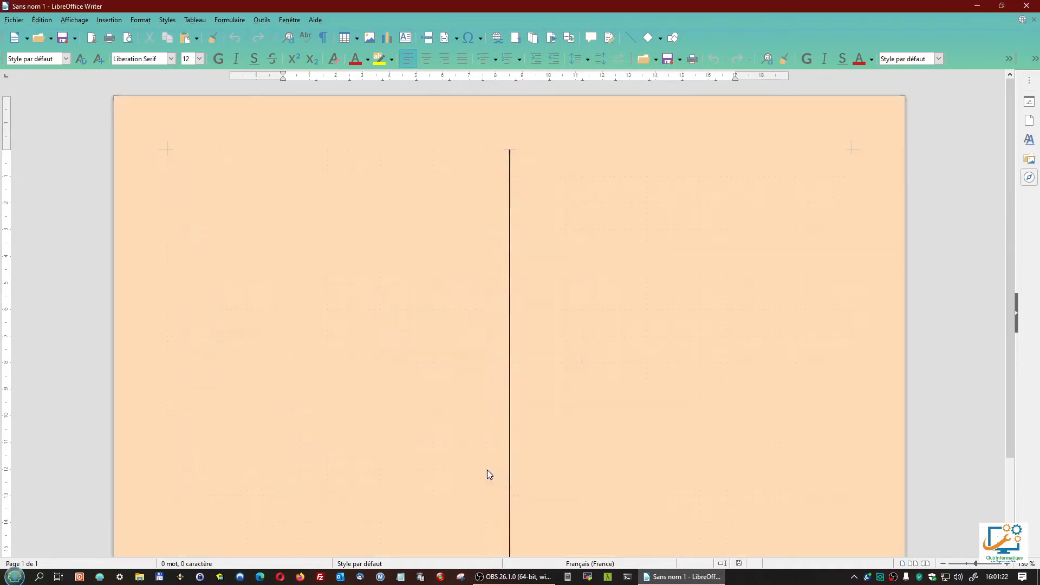
Step: Insert a page break to add a second page to the document
scroll(433, 428, "down", 4)
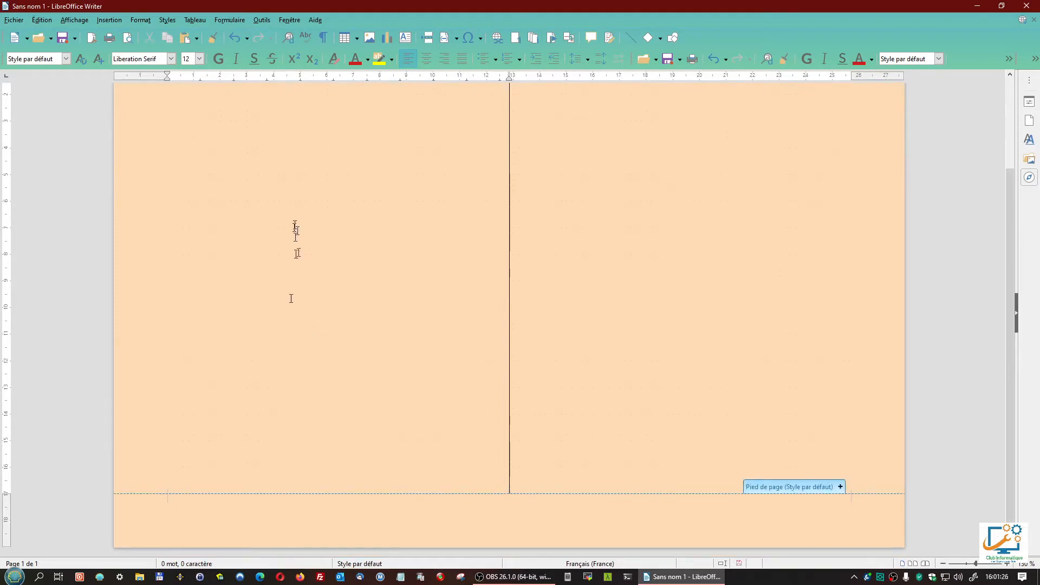
scroll(325, 542, "up", 3)
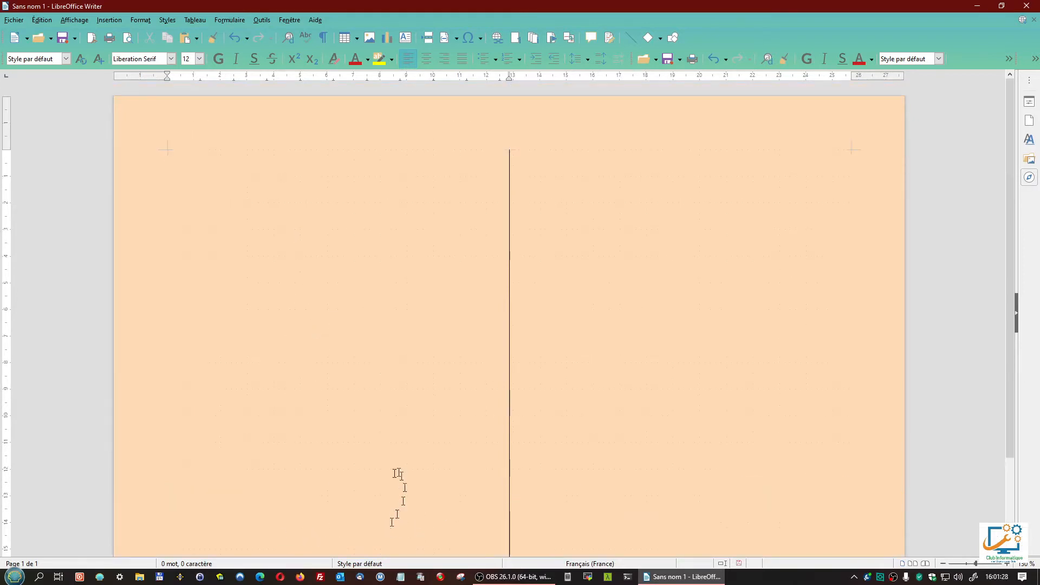
scroll(398, 475, "down", 3)
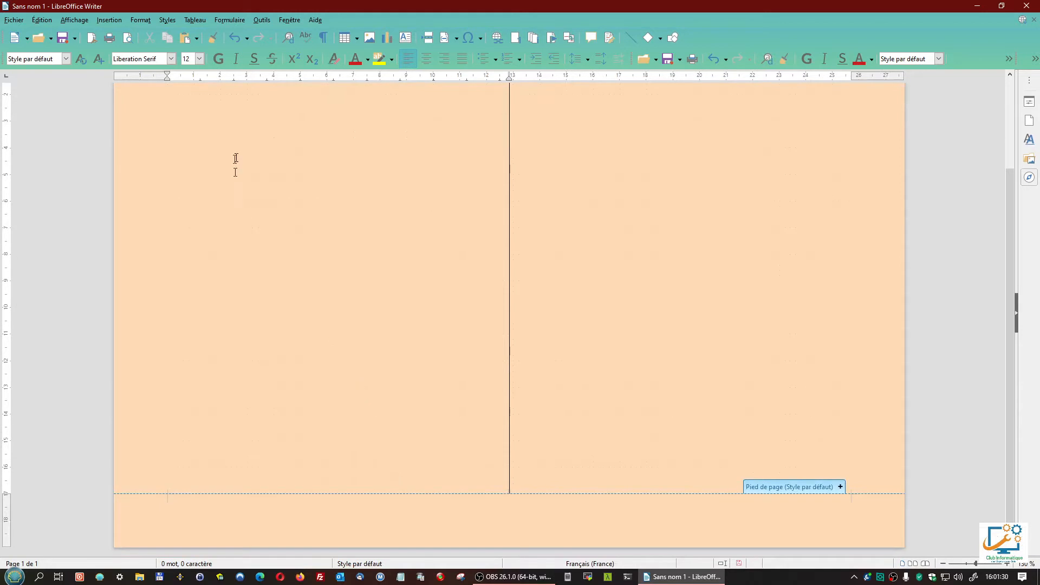
left_click(109, 19)
mouse_move(116, 49)
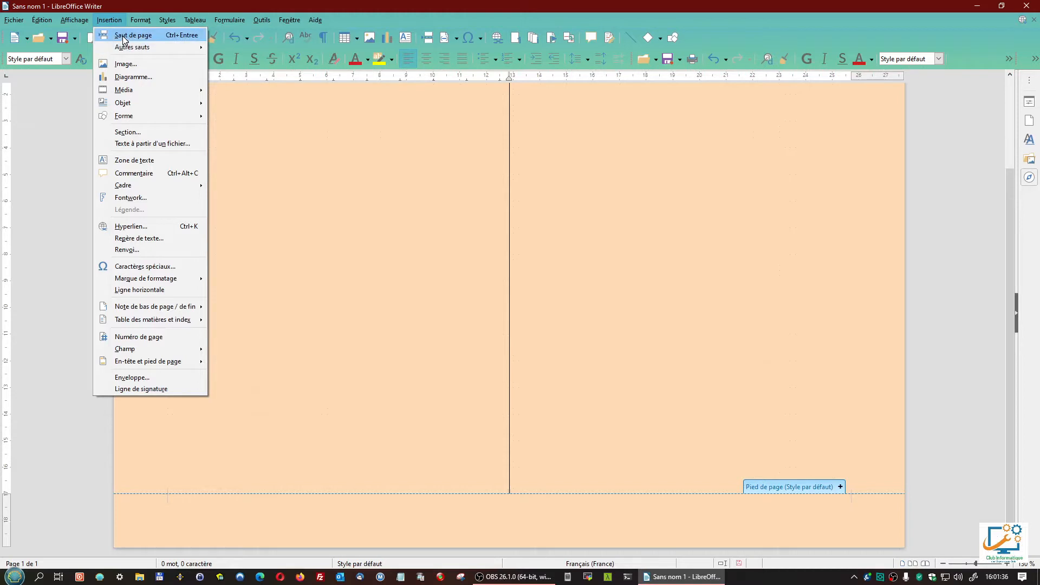
left_click(125, 36)
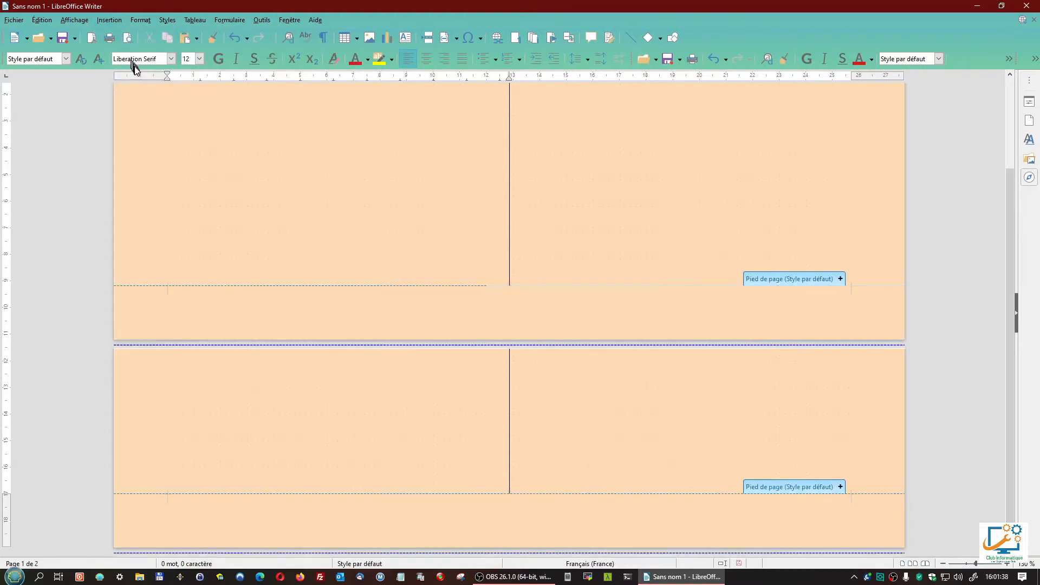
Step: Look through both pages to check the columns, separator line and background colour
scroll(307, 201, "up", 3)
scroll(312, 210, "up", 5)
scroll(309, 215, "down", 3)
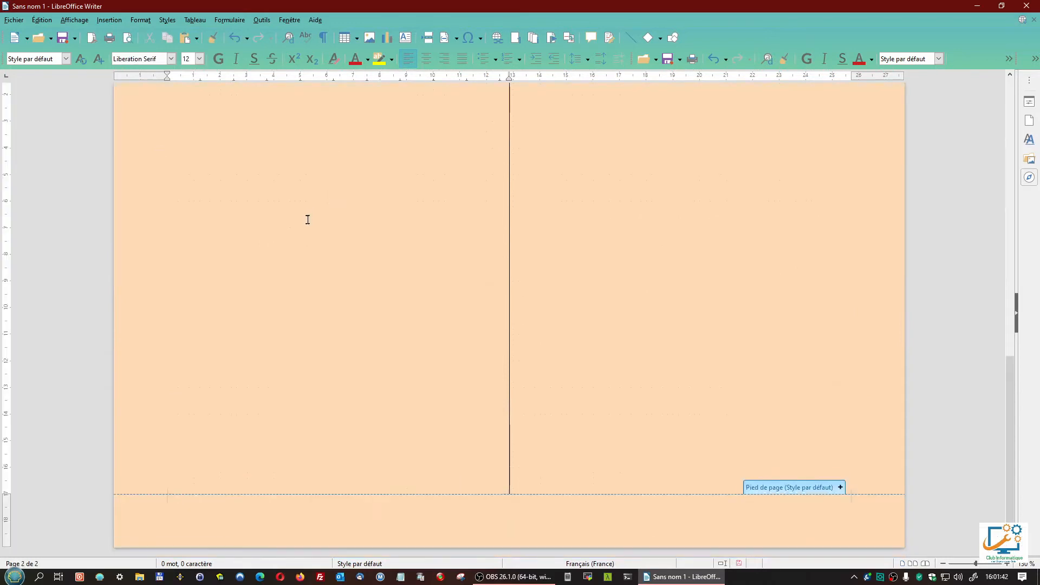
scroll(307, 219, "down", 9)
scroll(300, 225, "up", 3)
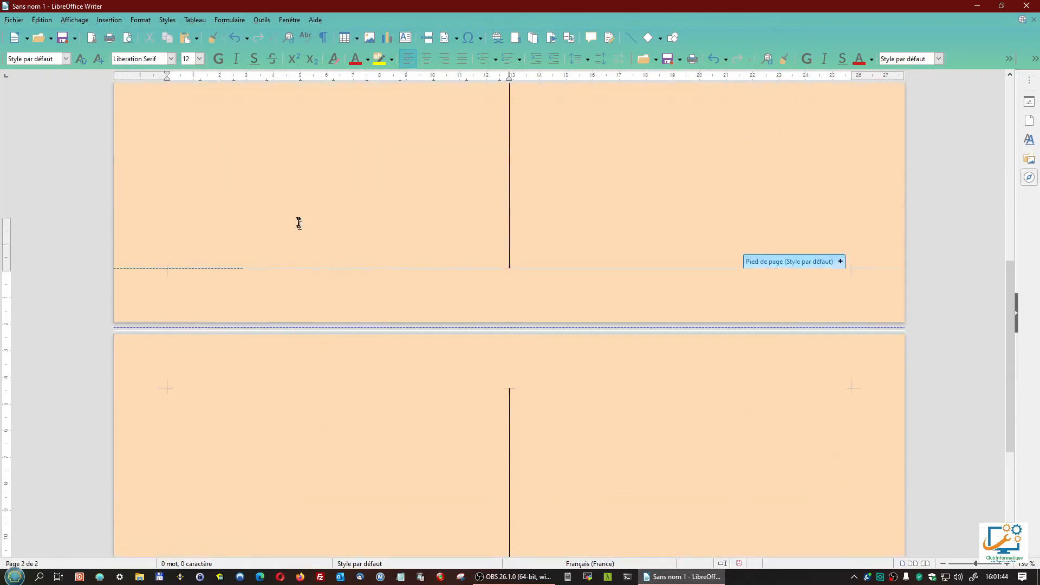
scroll(299, 224, "up", 8)
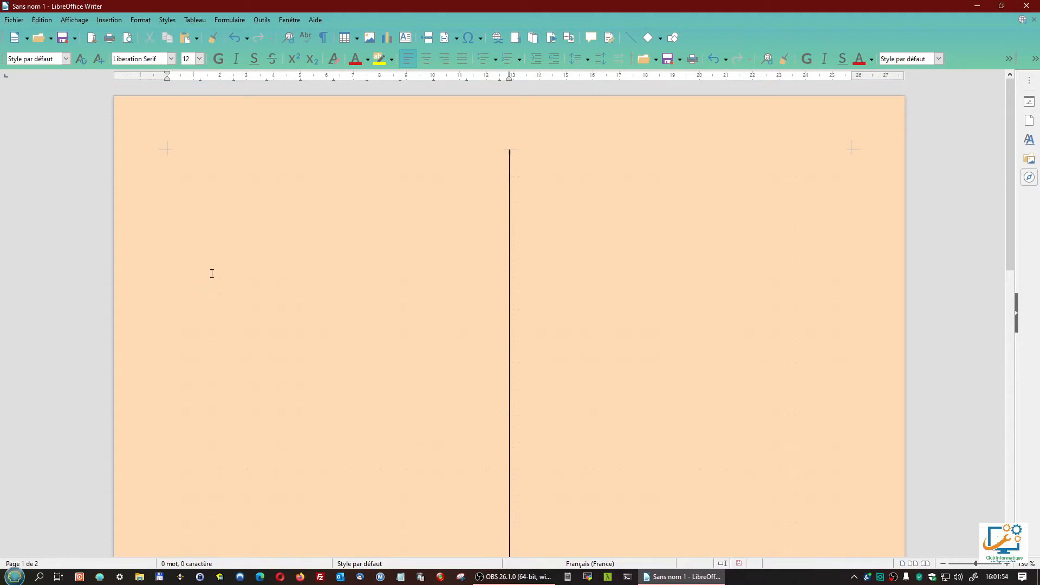
scroll(260, 292, "down", 10)
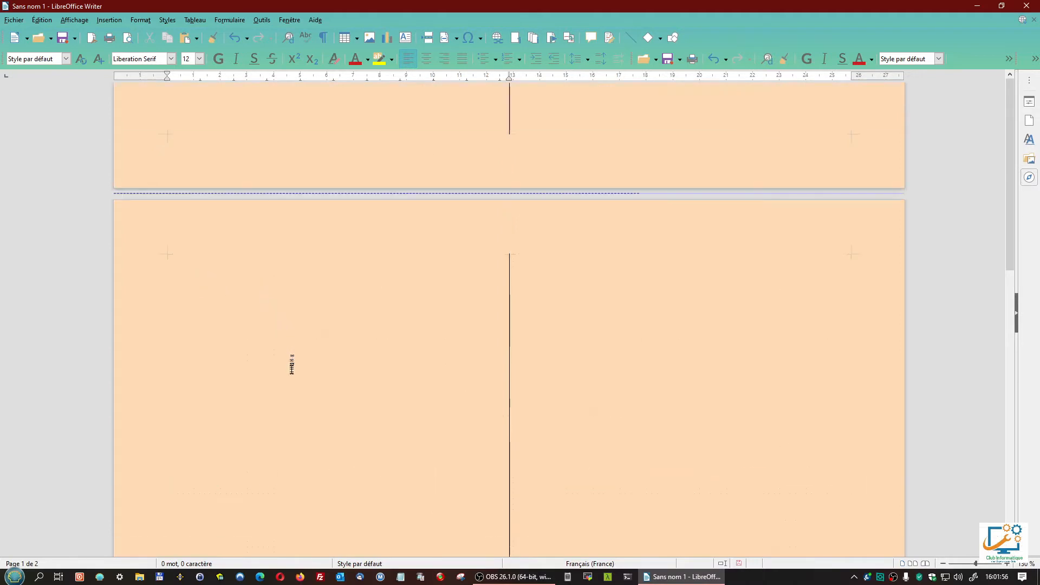
left_click(289, 368)
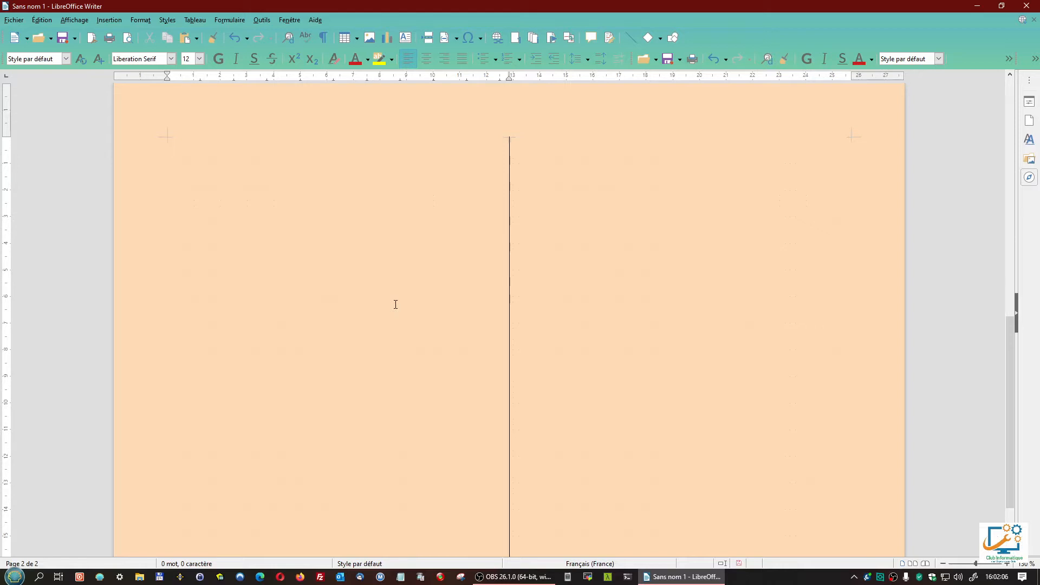
scroll(306, 341, "up", 9)
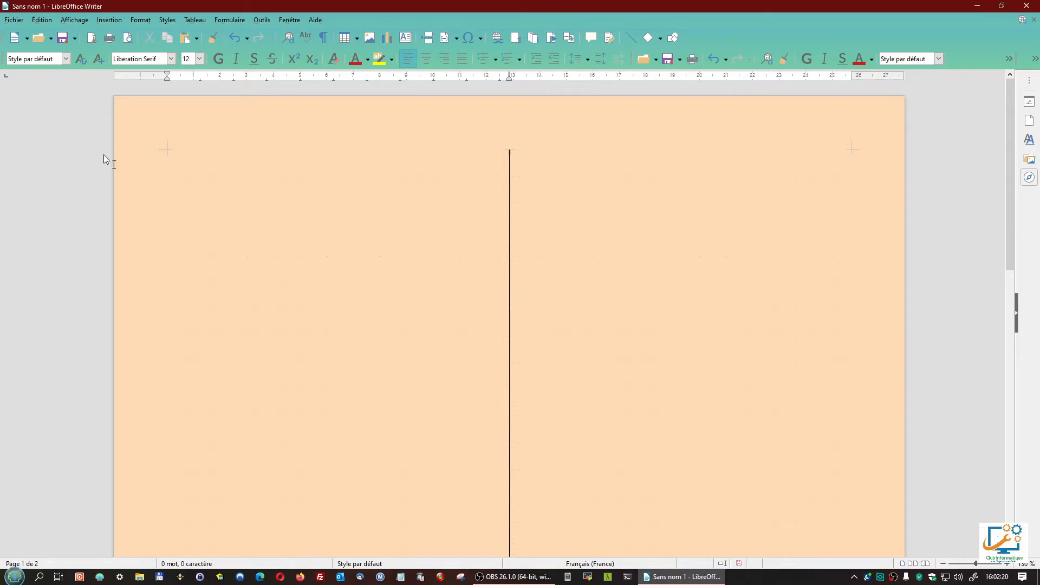
Step: Insert the image coinhautgauche.png from the Motifs folder
left_click(110, 22)
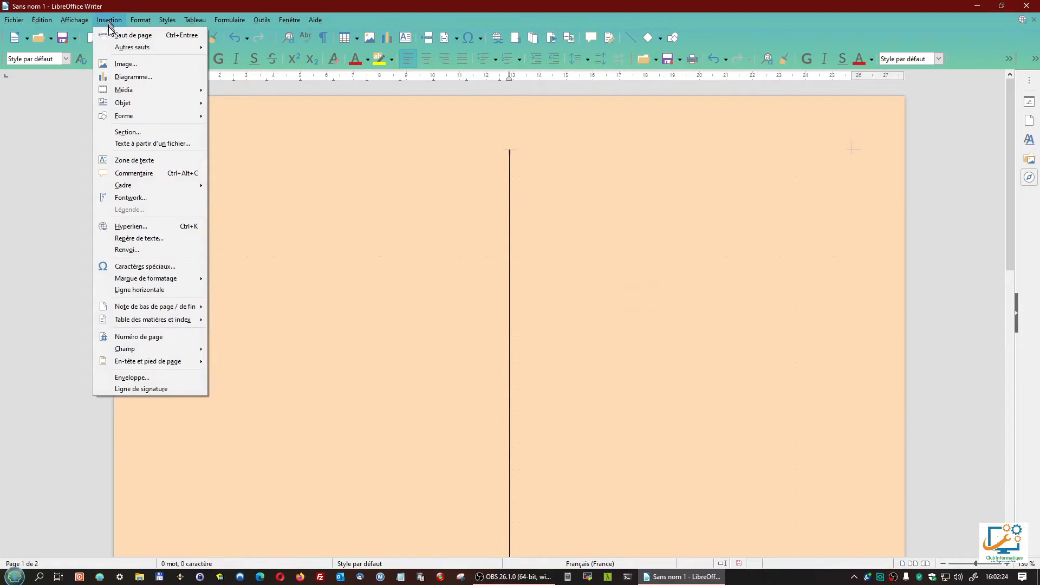
left_click(124, 65)
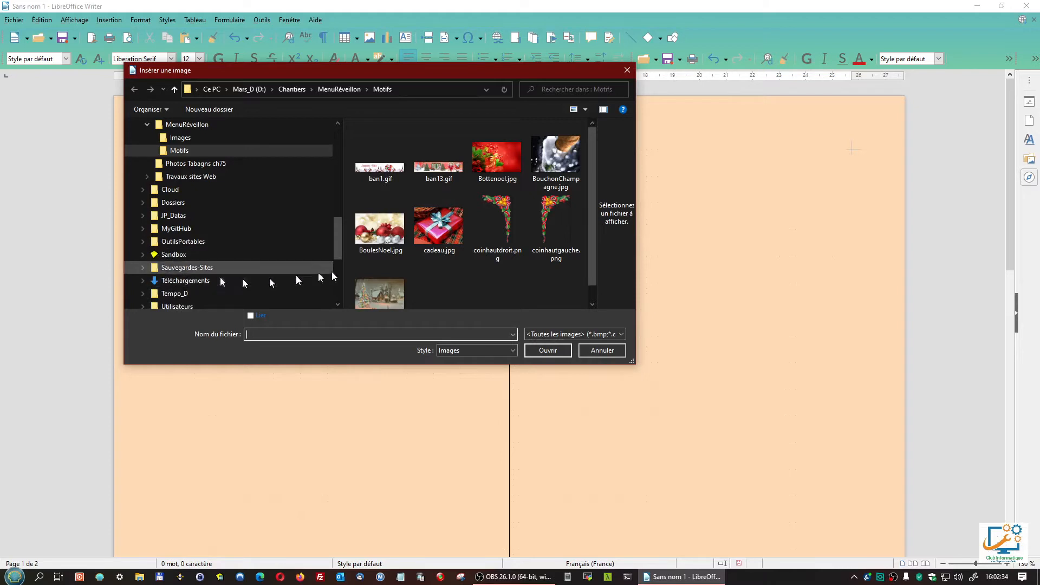
double_click(549, 219)
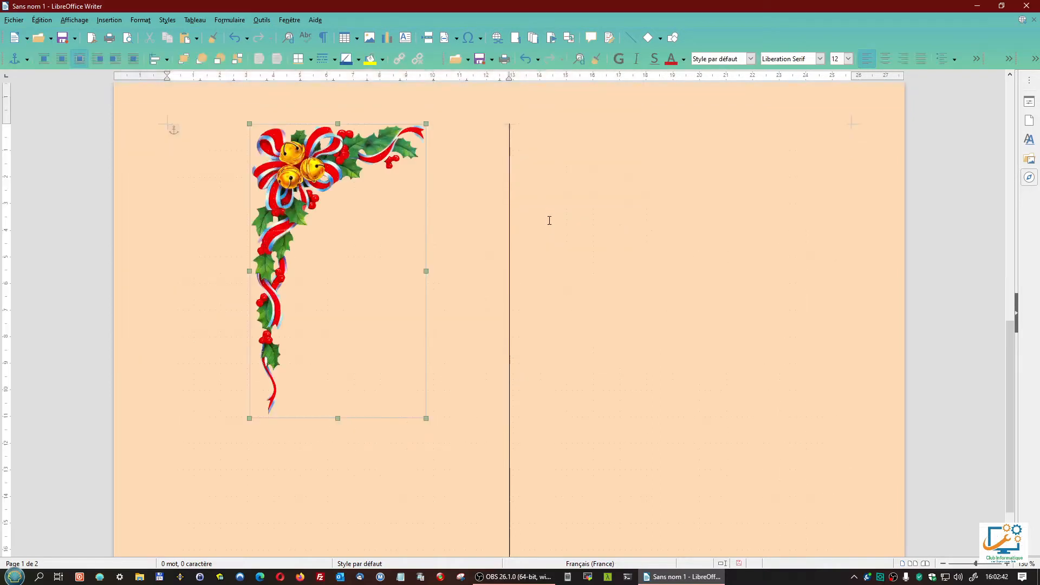
Step: Reposition the holly corner image in page 1's left column, at about 1.73 / 5.28 cm
left_click_drag(337, 264, 639, 285)
left_click_drag(322, 381, 365, 158)
left_click_drag(345, 248, 649, 265)
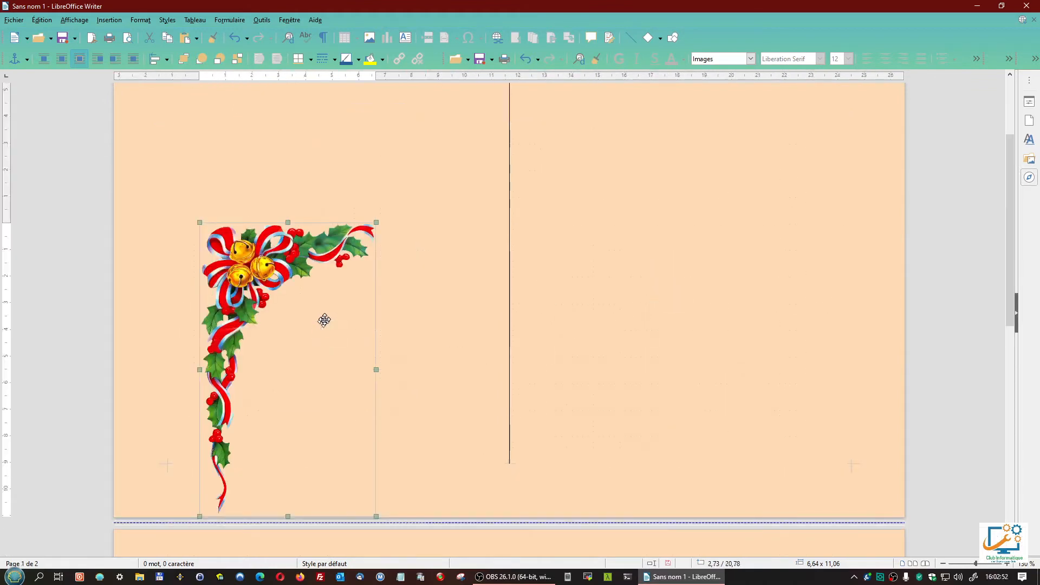
left_click_drag(309, 313, 323, 244)
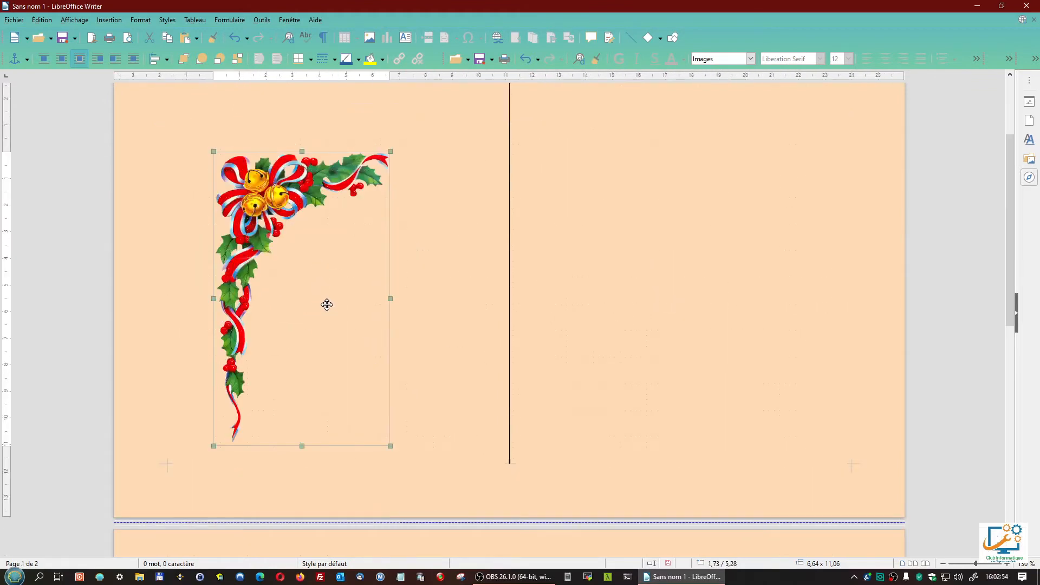
Step: Anchor the holly corner image to the page instead of to the character
right_click(327, 306)
left_click(309, 250)
right_click(309, 250)
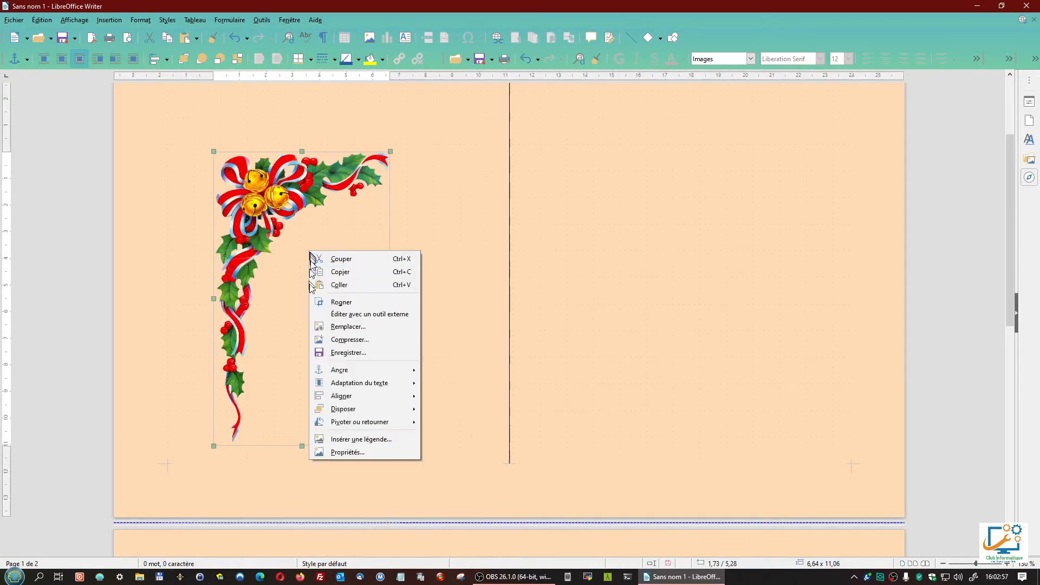
left_click(343, 453)
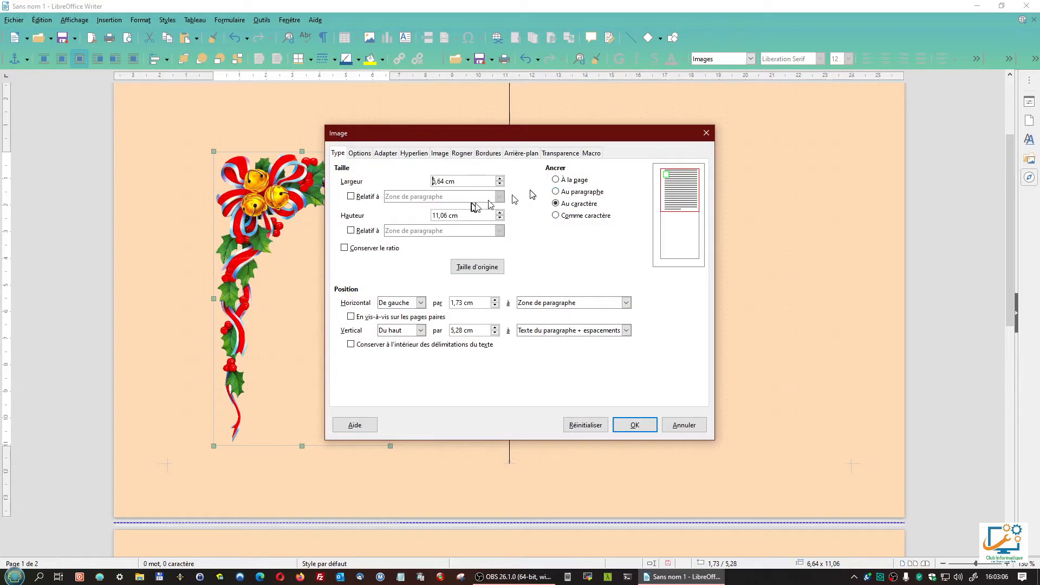
left_click(556, 181)
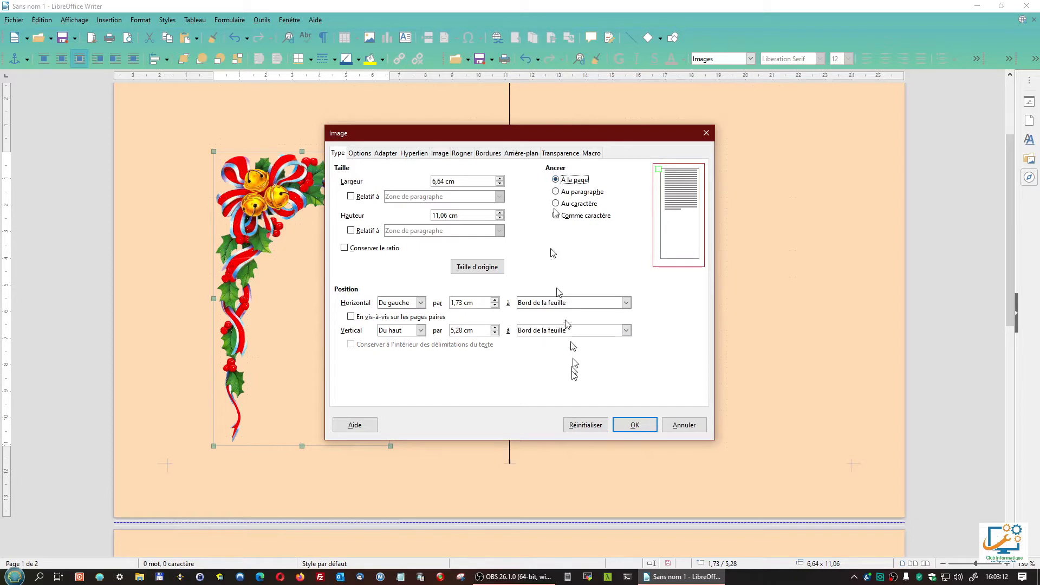
left_click(633, 427)
Step: Move the holly corner image into the upper part of page 1's right column, at about 15.09 / 2.00 cm
left_click_drag(231, 163, 597, 139)
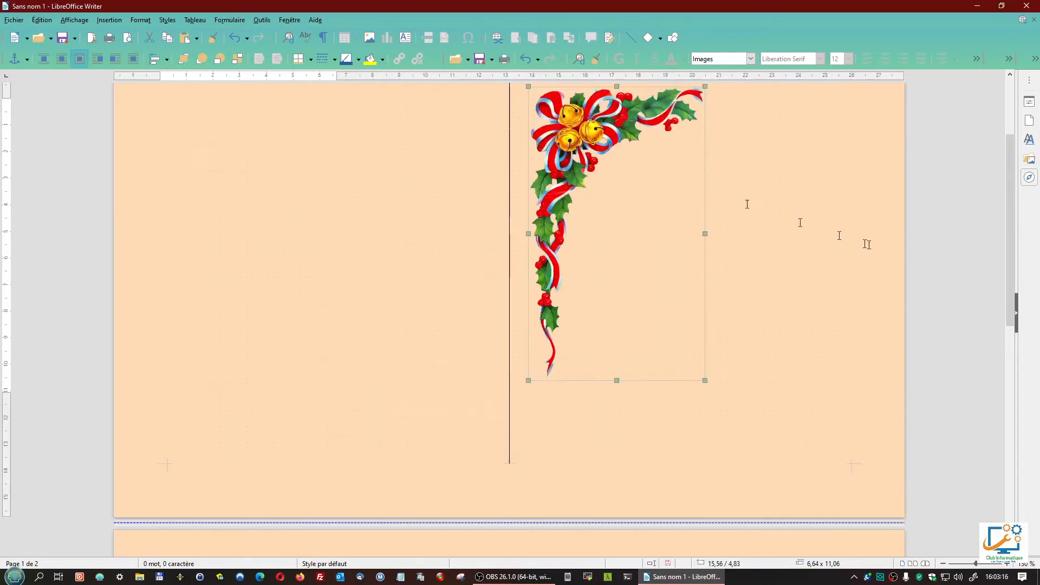
scroll(912, 204, "up", 3)
left_click_drag(608, 300, 601, 226)
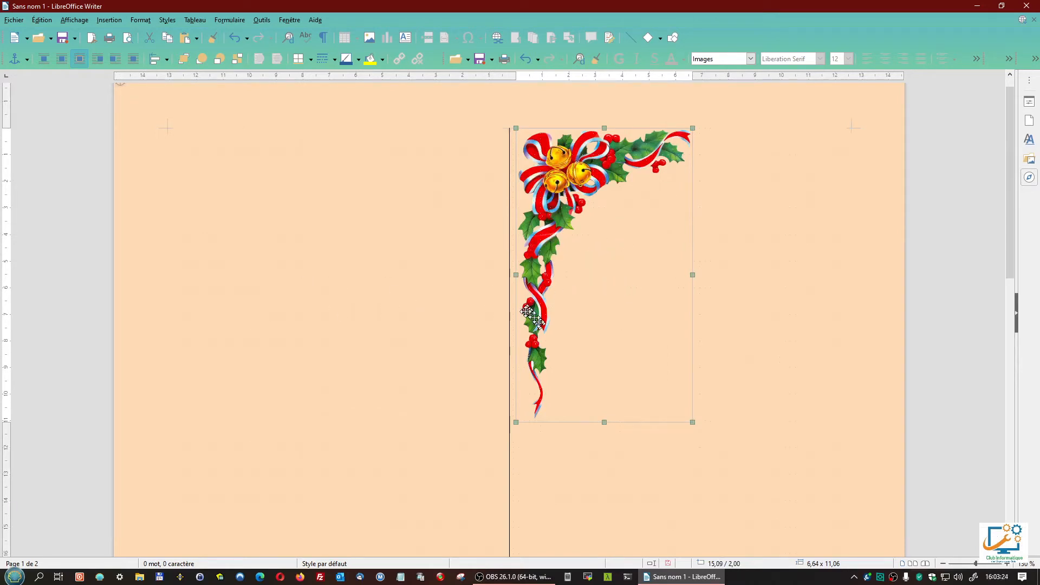
Step: Check the anchor setting in the holly corner image's properties
right_click(607, 264)
left_click(662, 467)
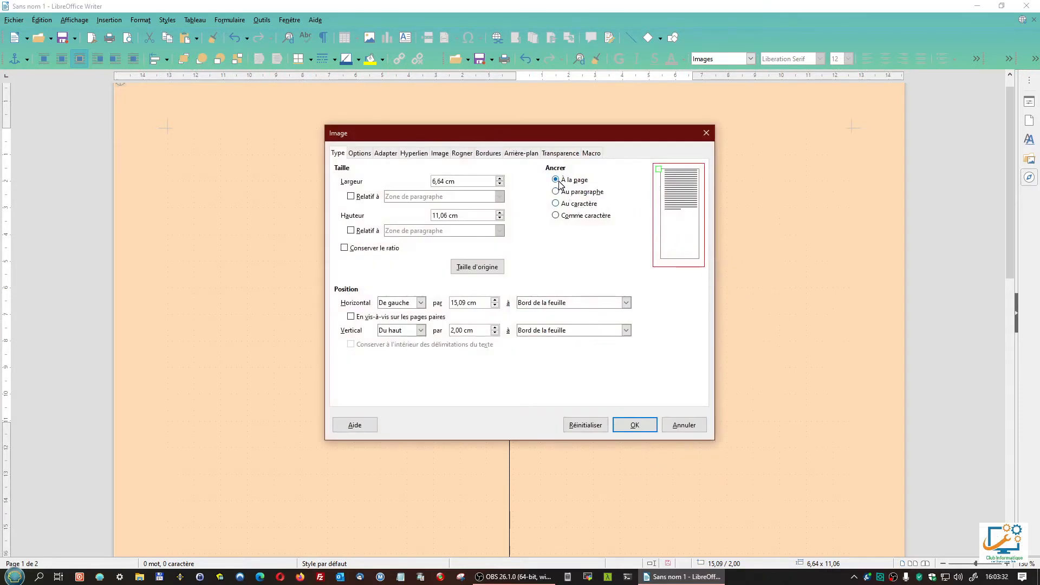
left_click(634, 425)
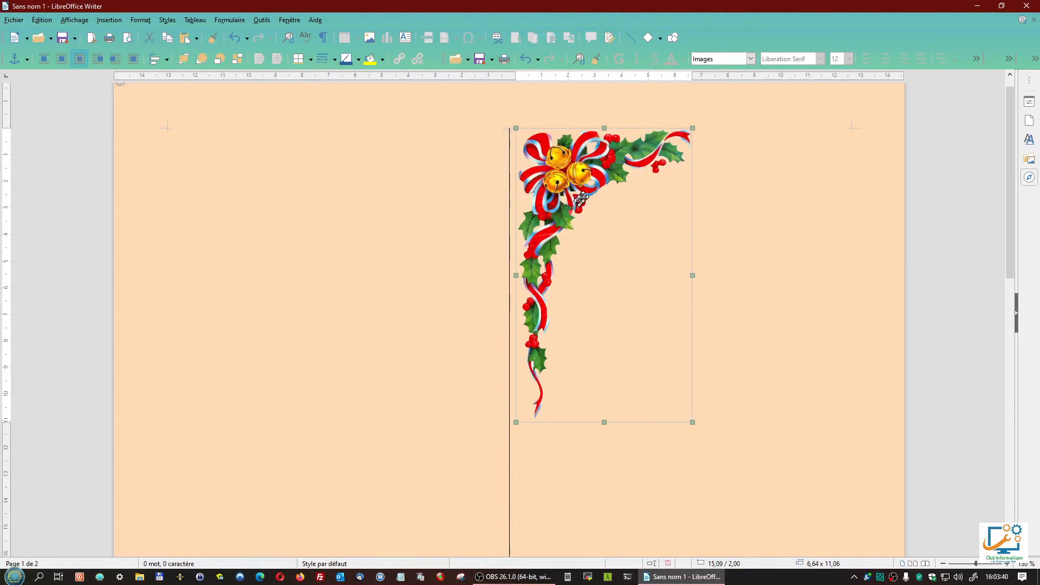
Step: Insert the image coinhautdroit.png from the Motifs folder, with the text cursor in page 1's left column
left_click(398, 221)
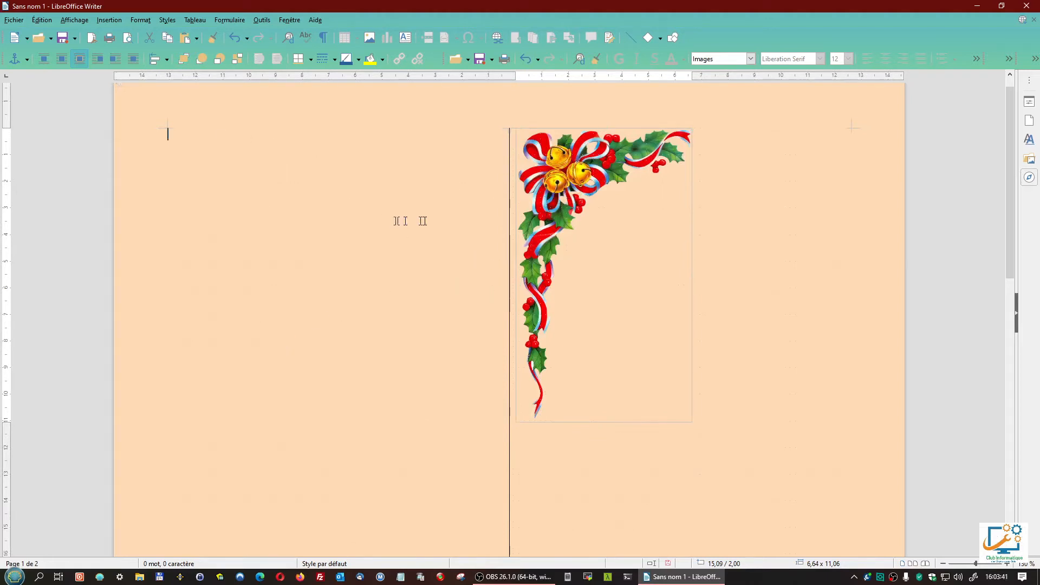
left_click(564, 205)
left_click(241, 209)
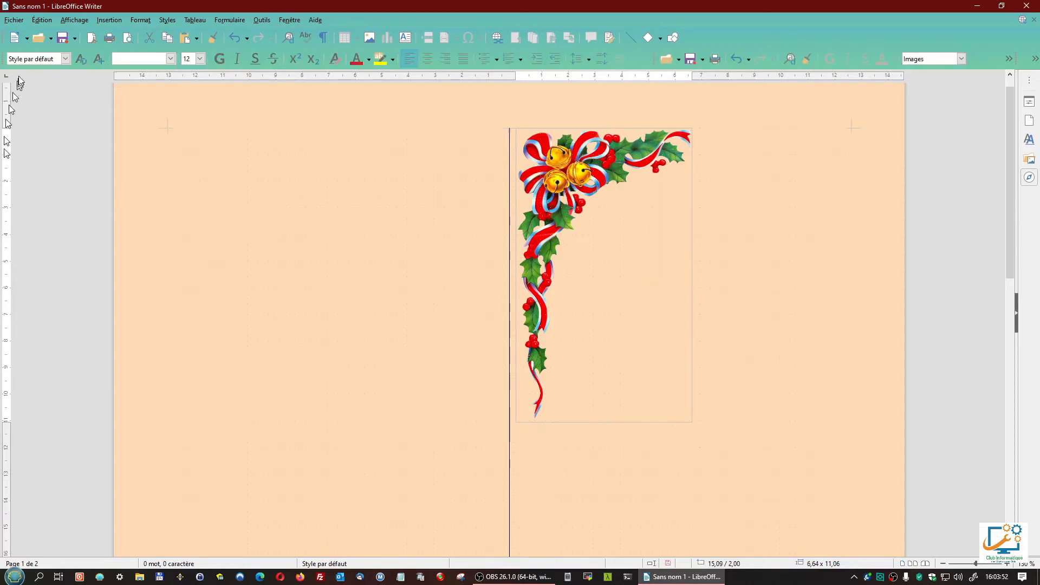
left_click(108, 21)
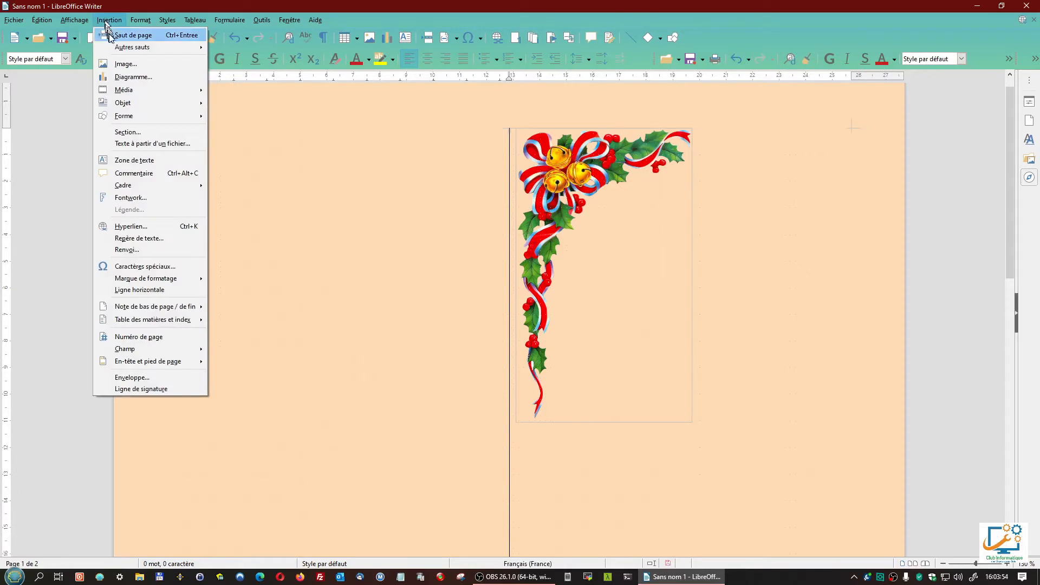
left_click(123, 64)
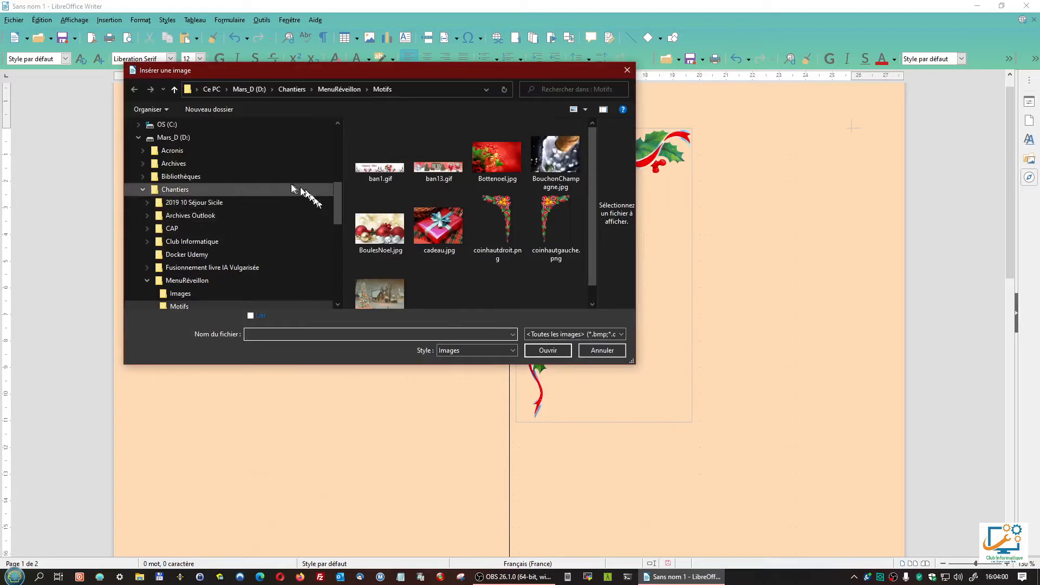
left_click(501, 219)
double_click(501, 219)
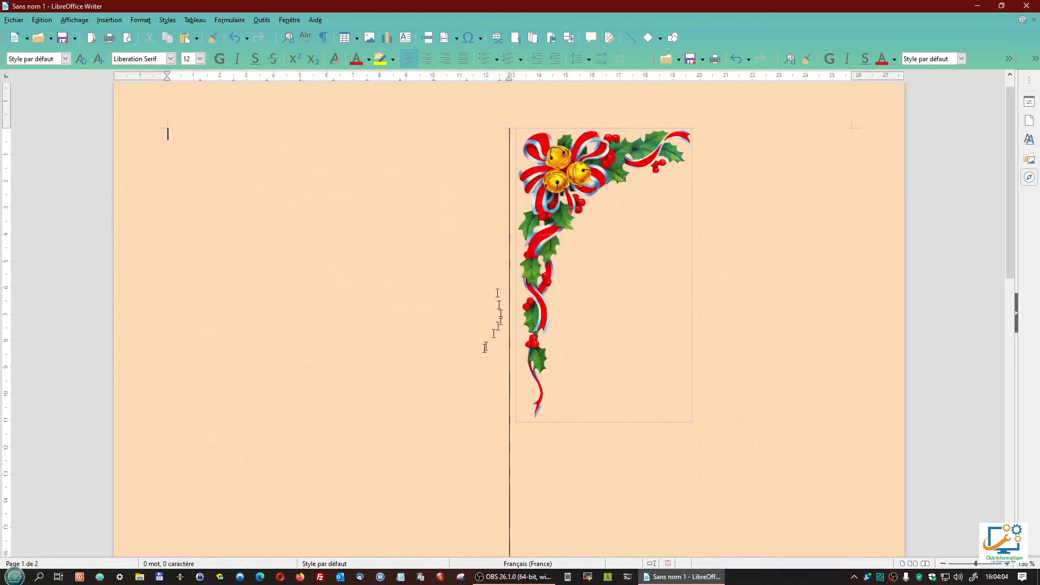
Step: Move the new holly corner image toward the column separator and anchor it to the page
left_click_drag(321, 292, 787, 299)
right_click(497, 388)
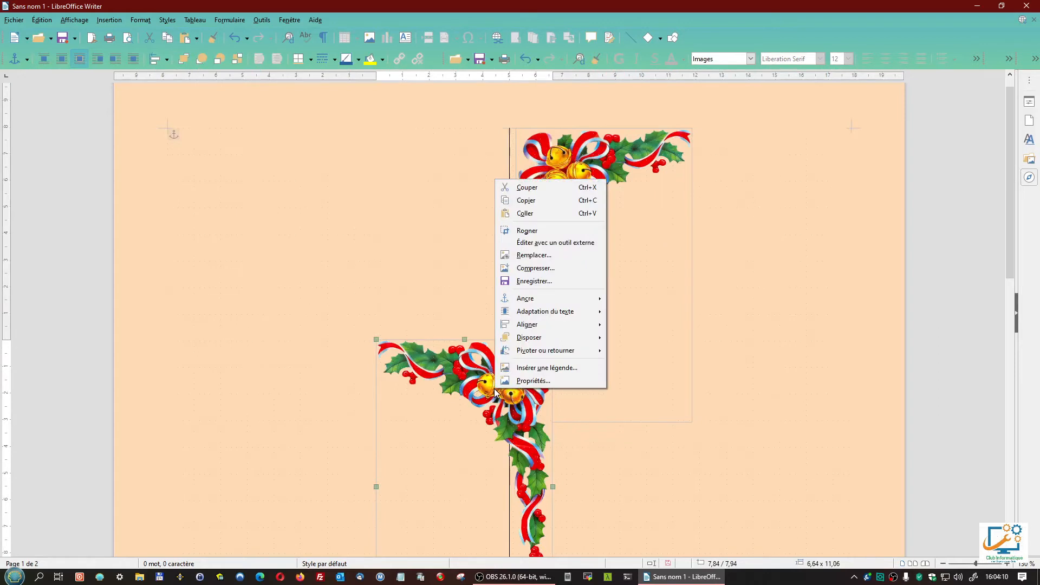
left_click(542, 376)
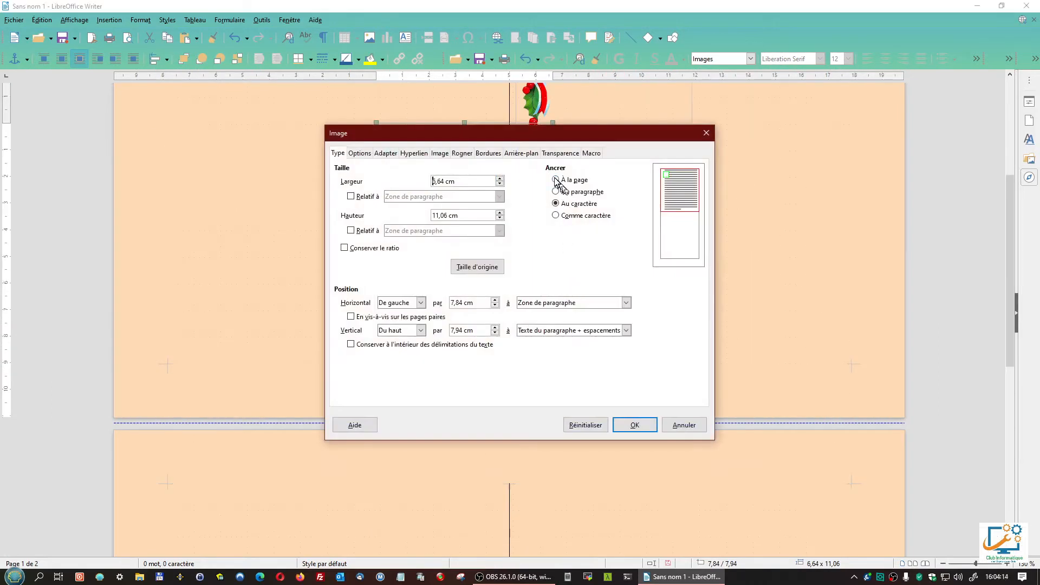
left_click(556, 180)
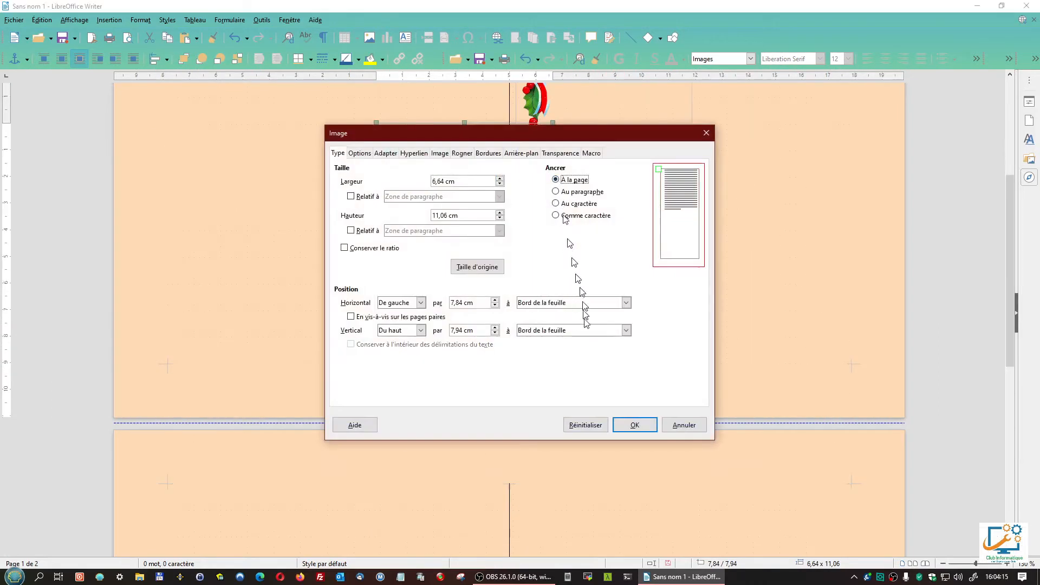
left_click(631, 425)
Step: Place the two holly images in the right column's upper corners, at about 15.06 / 0.11 cm and 23.06 / 0.11 cm
left_click_drag(494, 286, 840, 152)
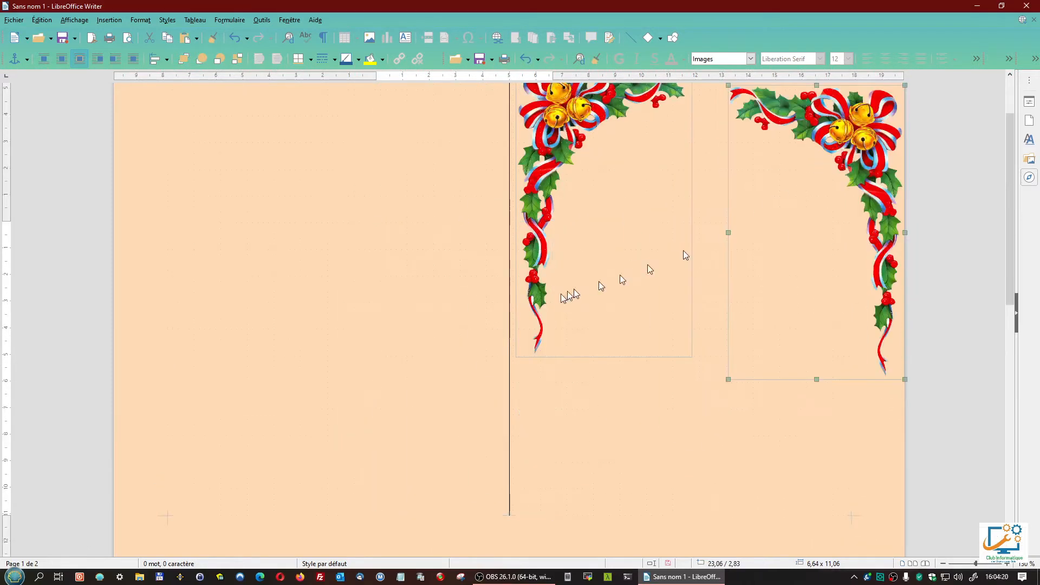
scroll(482, 332, "up", 3)
left_click_drag(806, 291, 820, 219)
left_click_drag(590, 269, 591, 225)
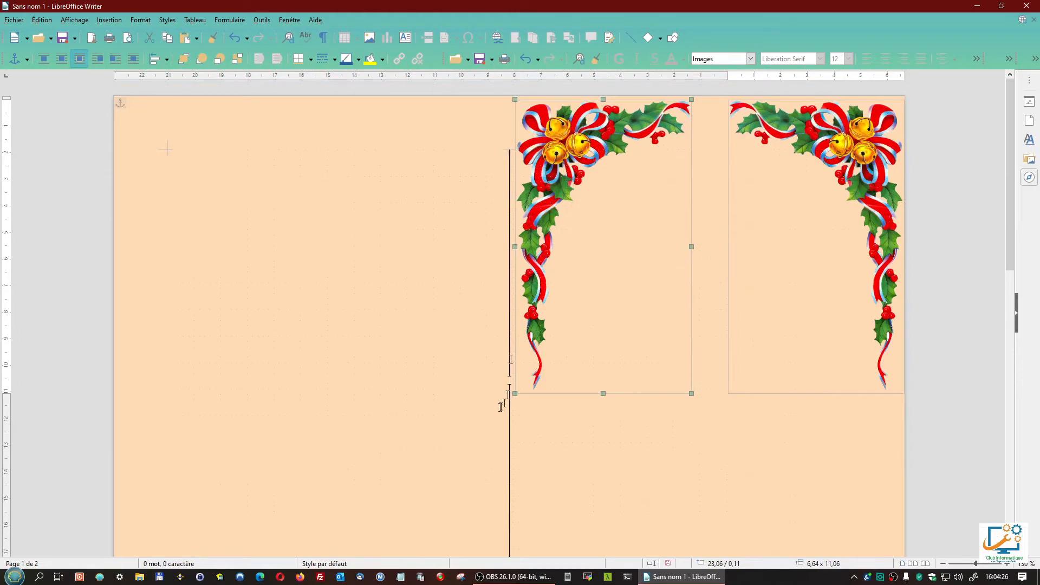
left_click(773, 279)
left_click(629, 299)
left_click(791, 290)
Step: Shrink the left holly corner to about 5.14 x 8.56 cm and the right one to about 5.04 x 8.39 cm
left_click(632, 337)
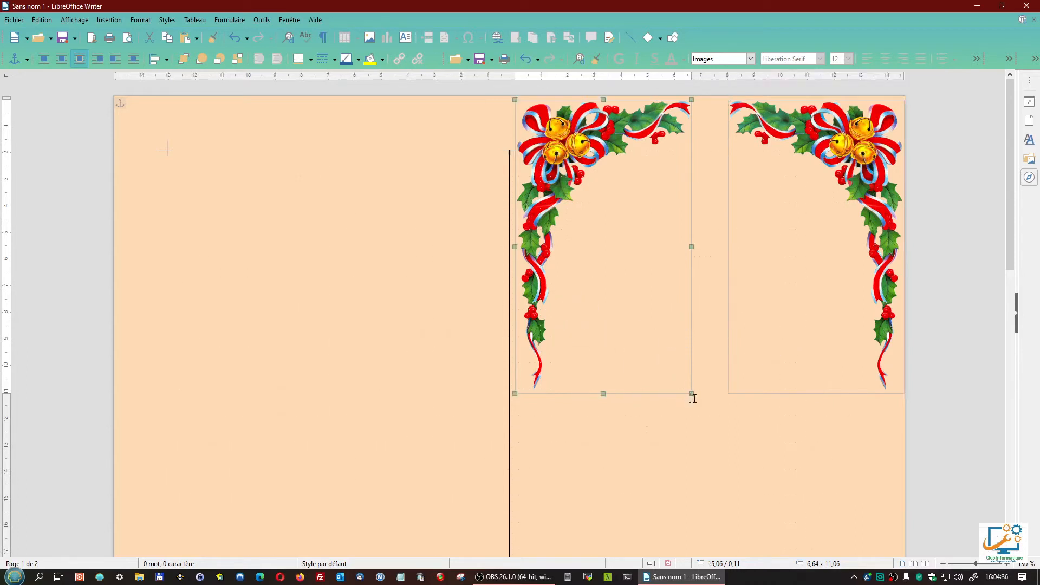
left_click_drag(685, 393, 594, 353)
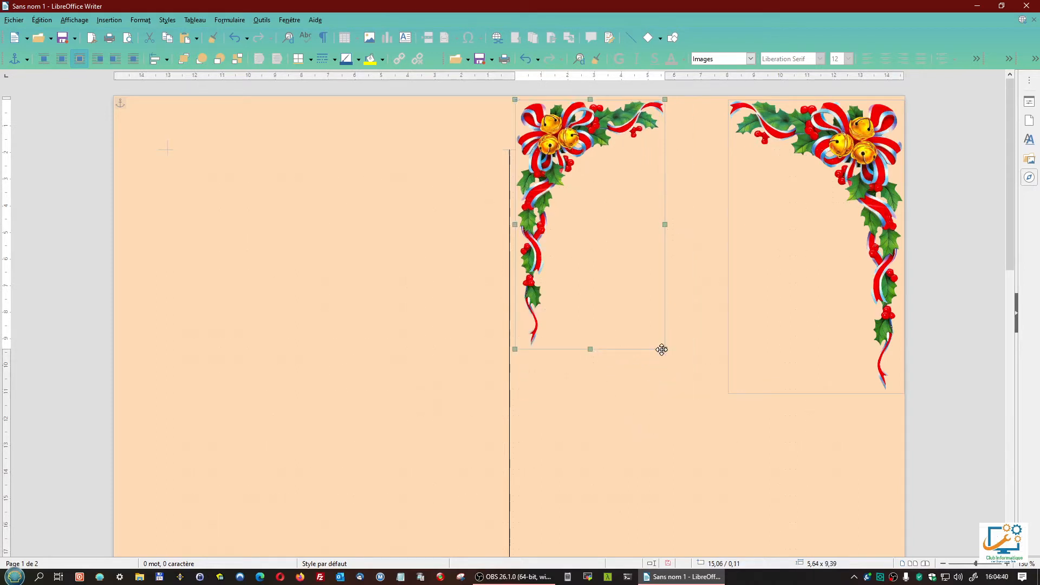
left_click_drag(662, 349, 652, 327)
left_click(737, 378)
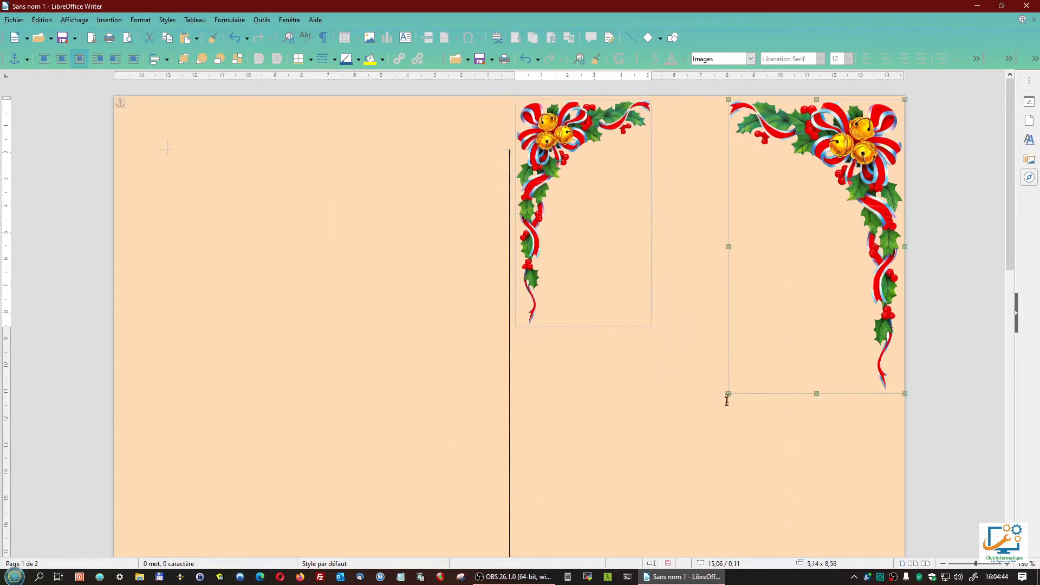
left_click_drag(728, 395, 770, 322)
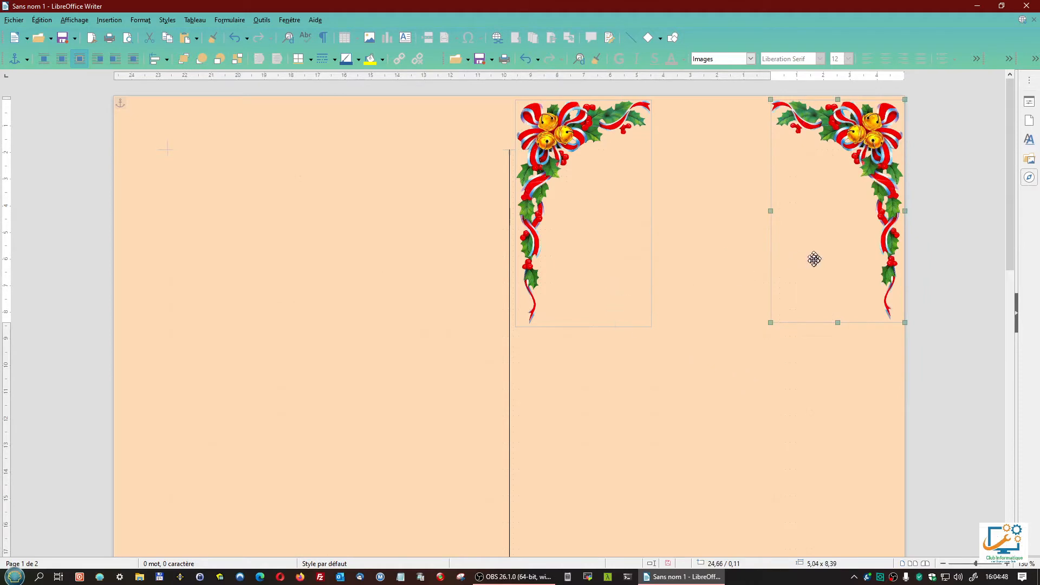
Step: Check the width and height of the left holly corner image in its properties
left_click(601, 241)
right_click(603, 229)
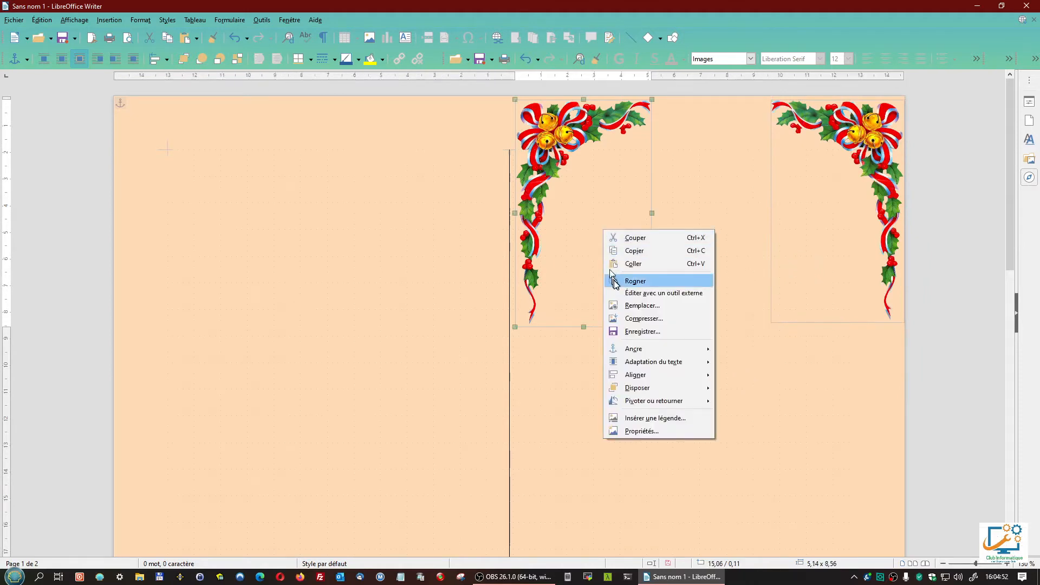
left_click(625, 431)
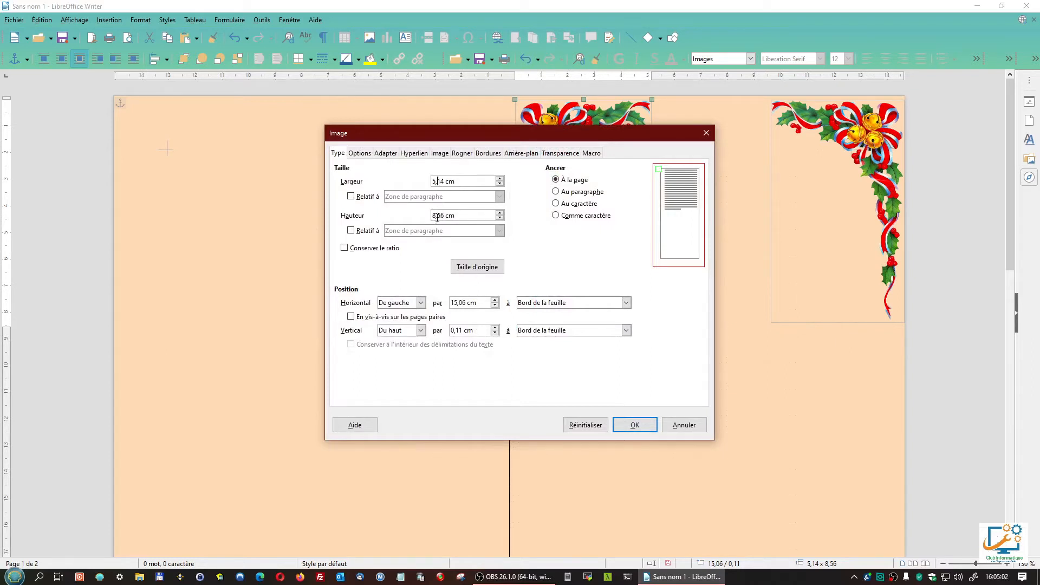
left_click(635, 426)
Step: Try to set the right holly corner image's width to 6 cm with its ratio preserved
left_click(831, 209)
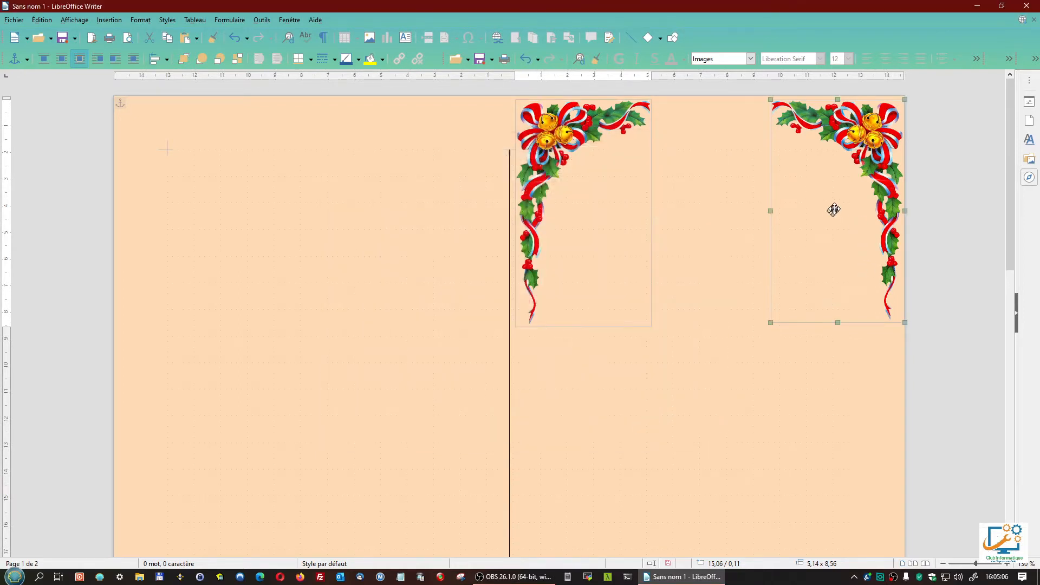
right_click(834, 207)
left_click(861, 410)
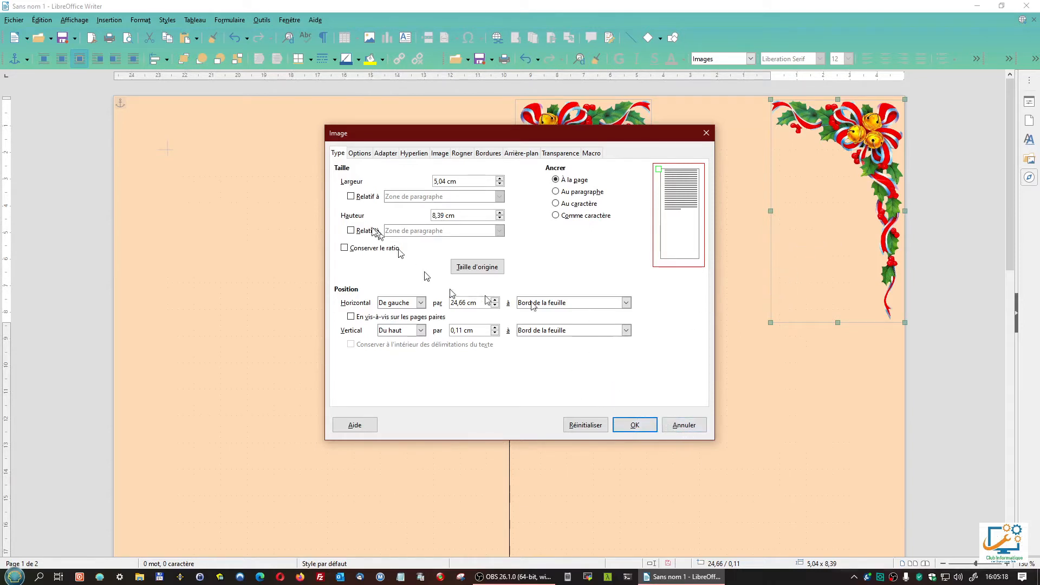
left_click(344, 248)
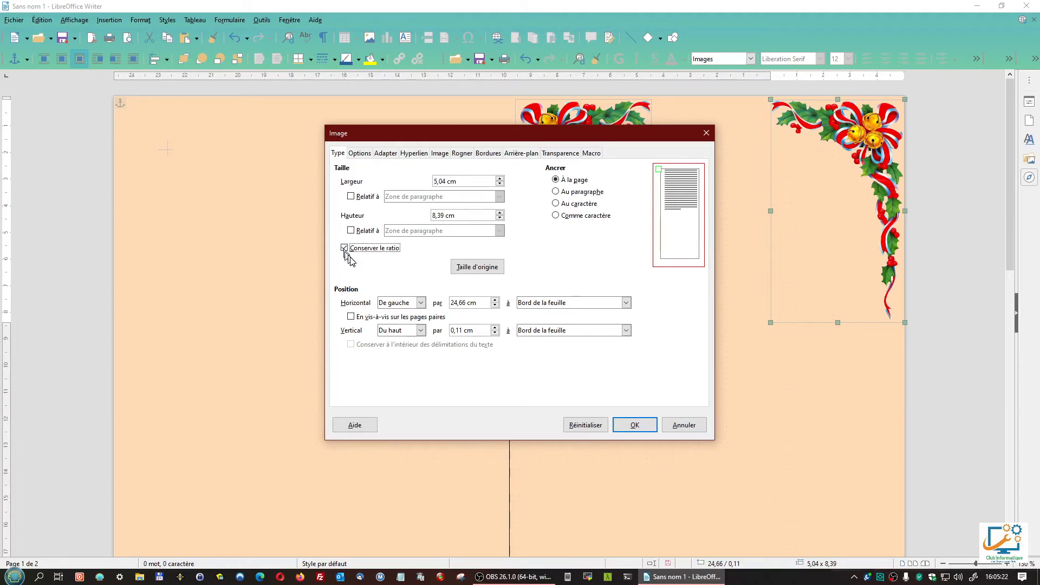
left_click_drag(463, 184, 412, 181)
left_click_drag(448, 181, 425, 181)
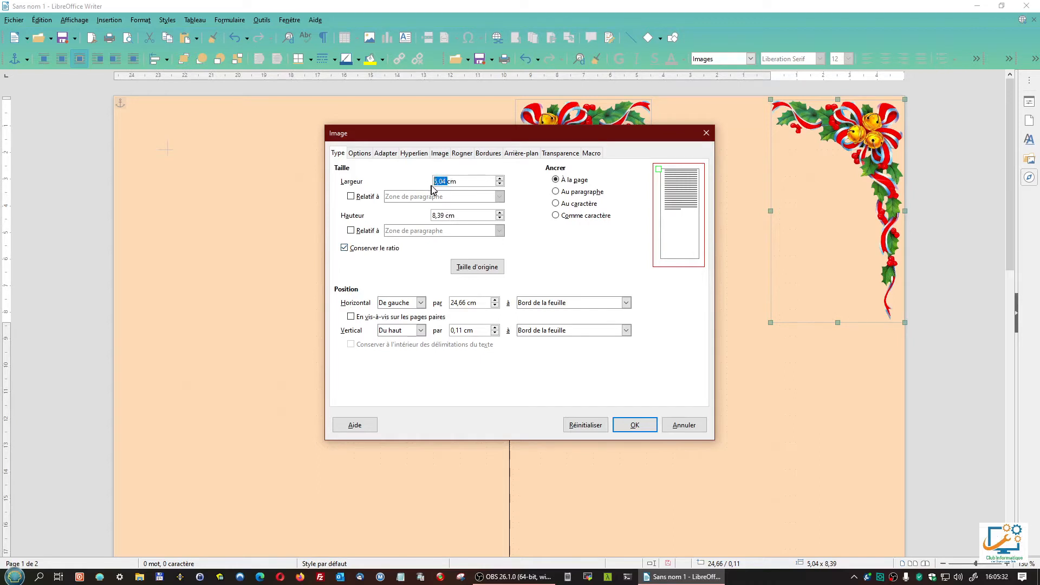
type("6")
left_click(636, 428)
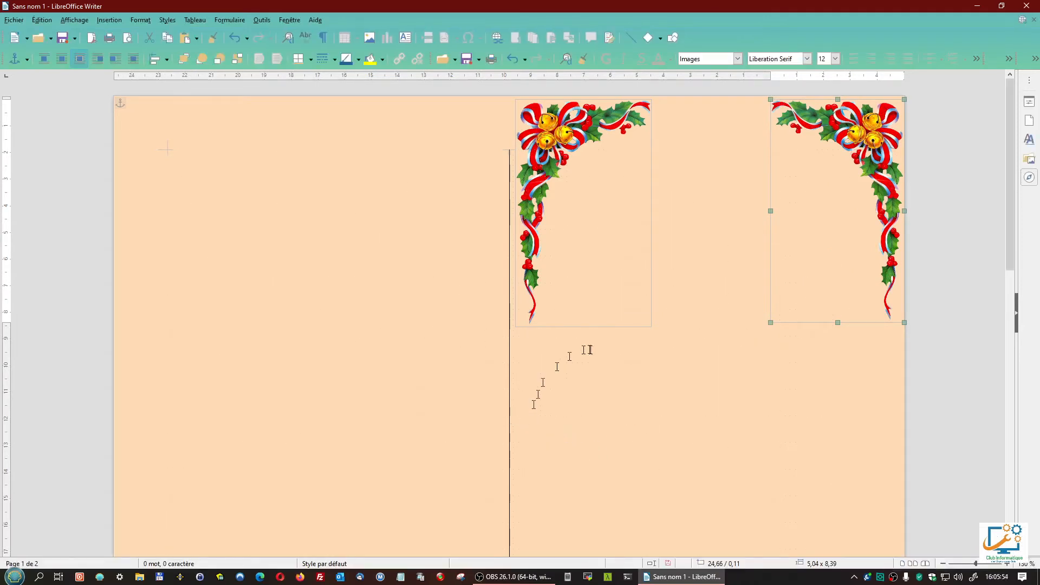
left_click(597, 278)
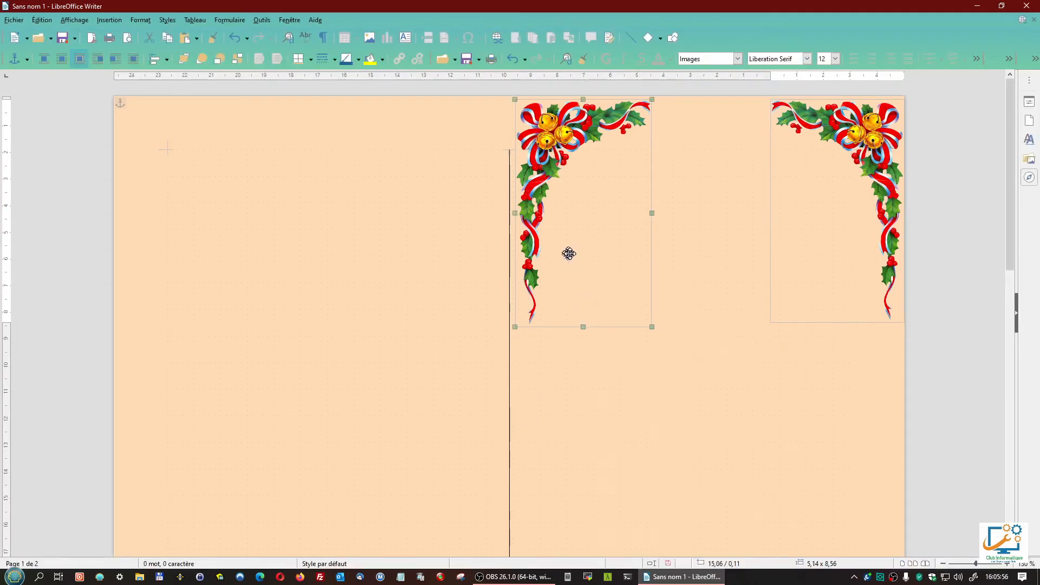
key("Delete")
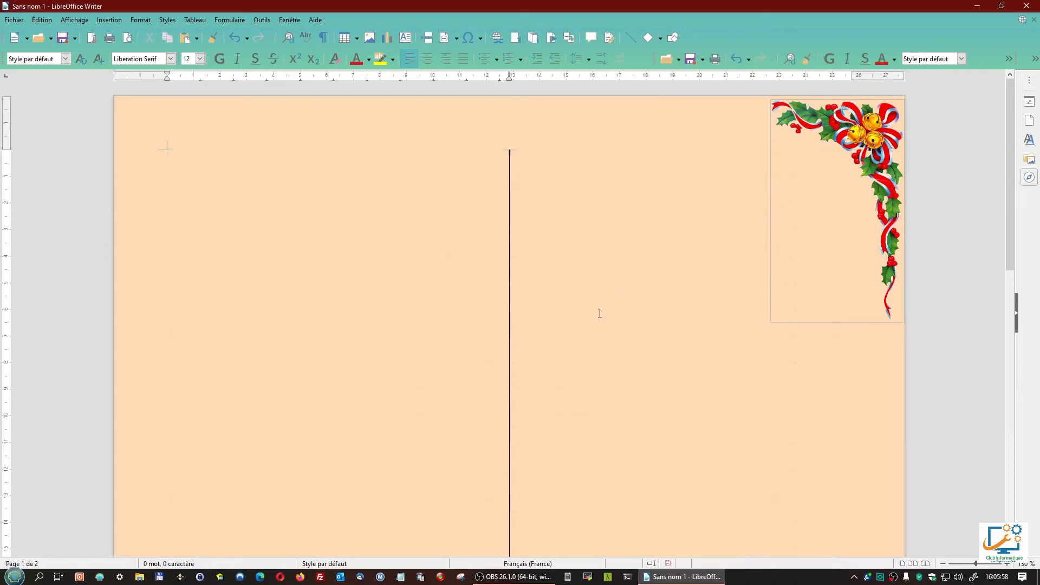
key("ctrl+z")
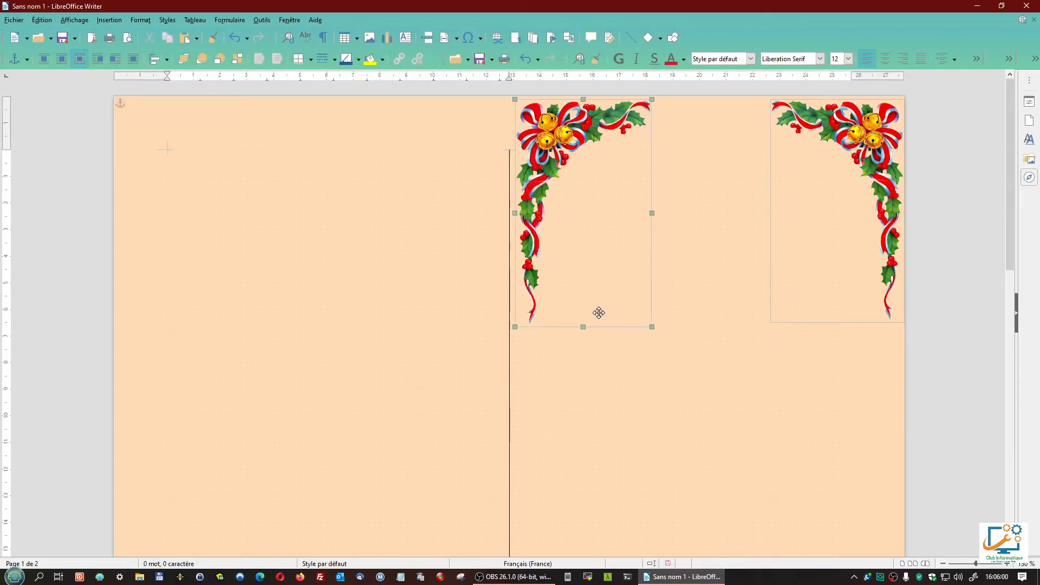
Step: Restore the left holly corner image to its original size, with its ratio preserved
right_click(584, 236)
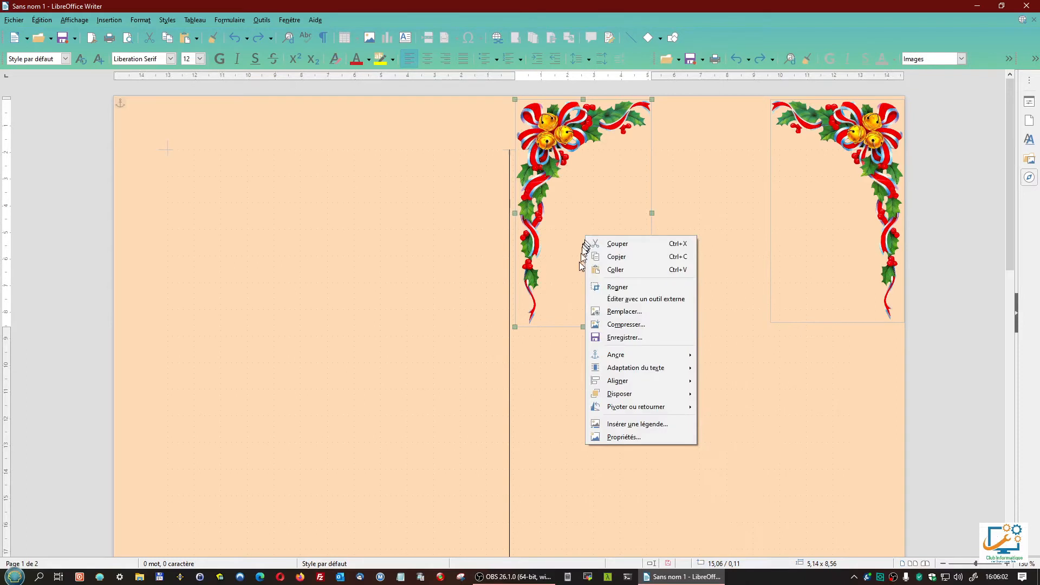
left_click(635, 442)
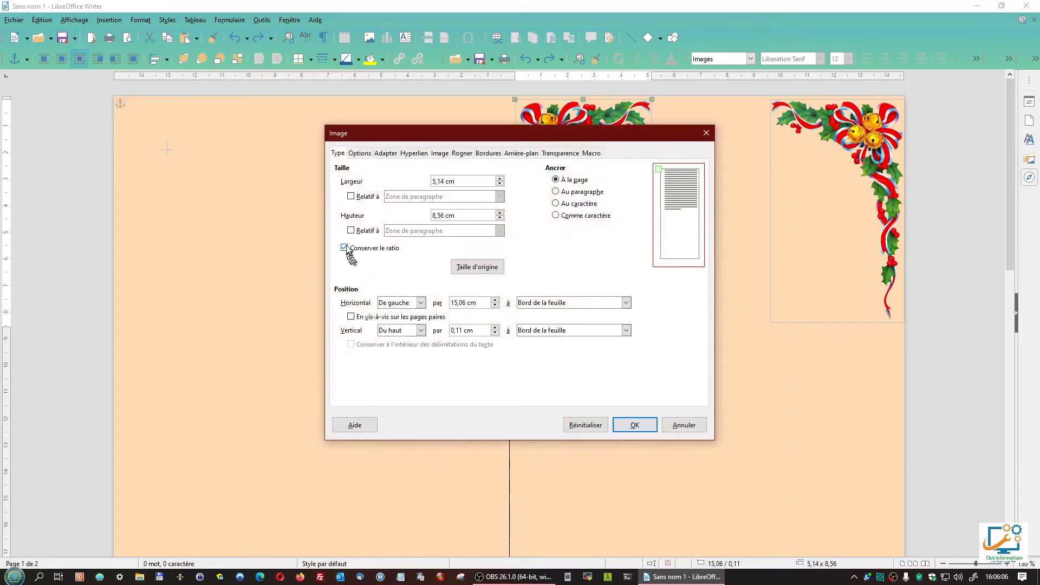
left_click(482, 268)
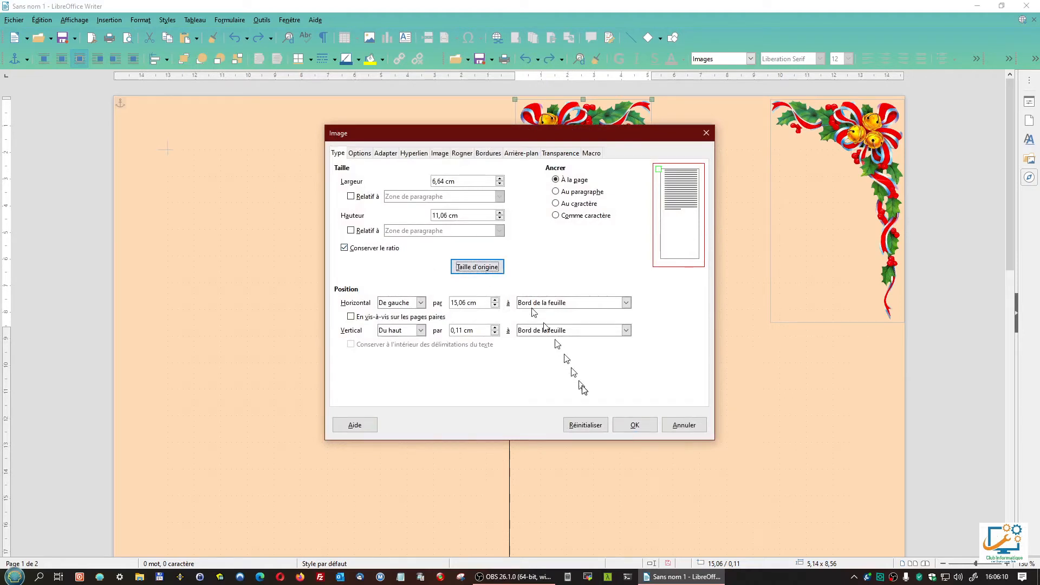
left_click(644, 425)
Step: Restore the right holly corner image to its original size, keeping its ratio preserved
left_click(808, 276)
right_click(808, 276)
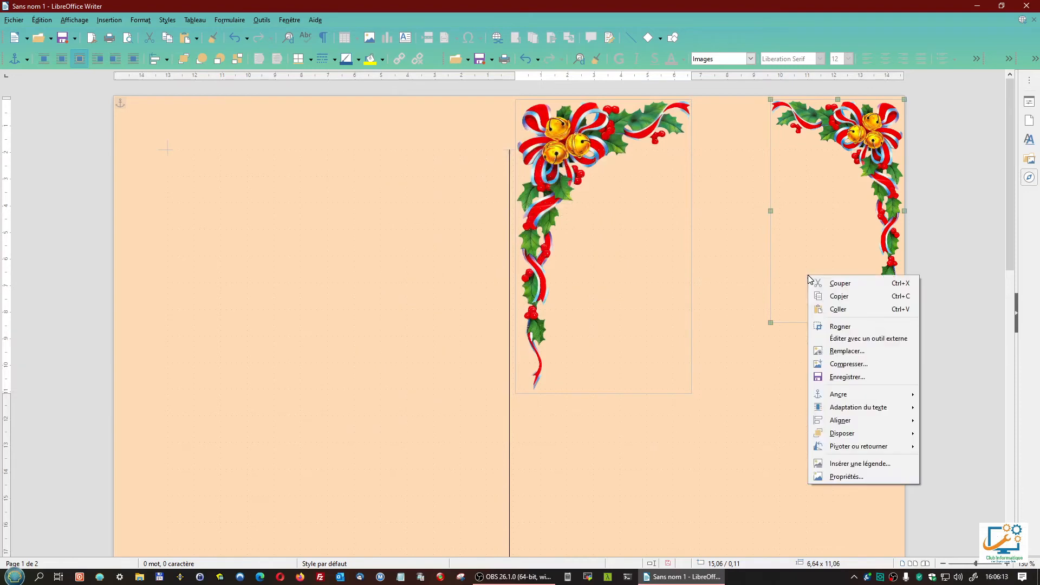
left_click(839, 476)
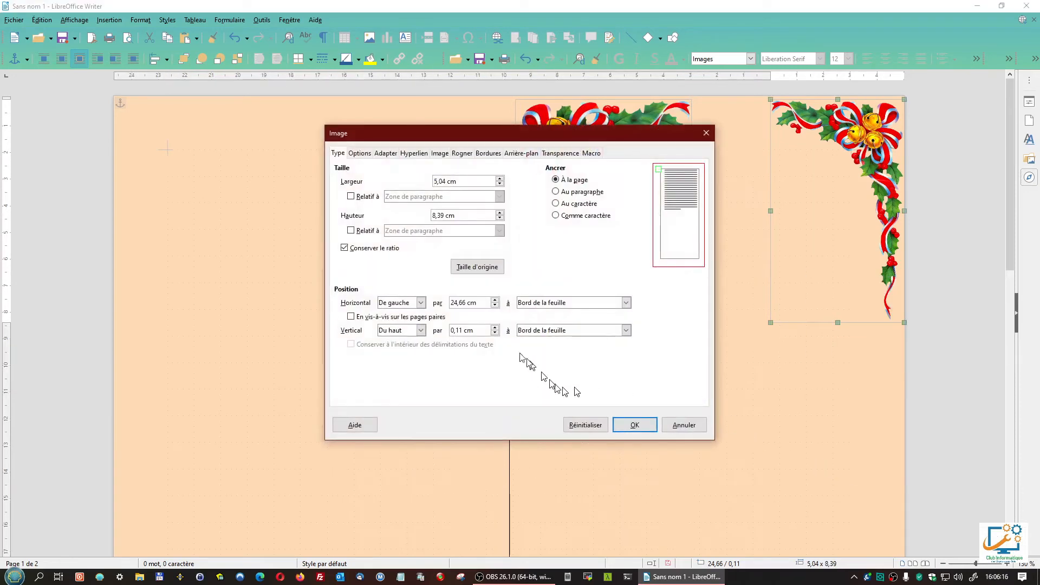
left_click(479, 268)
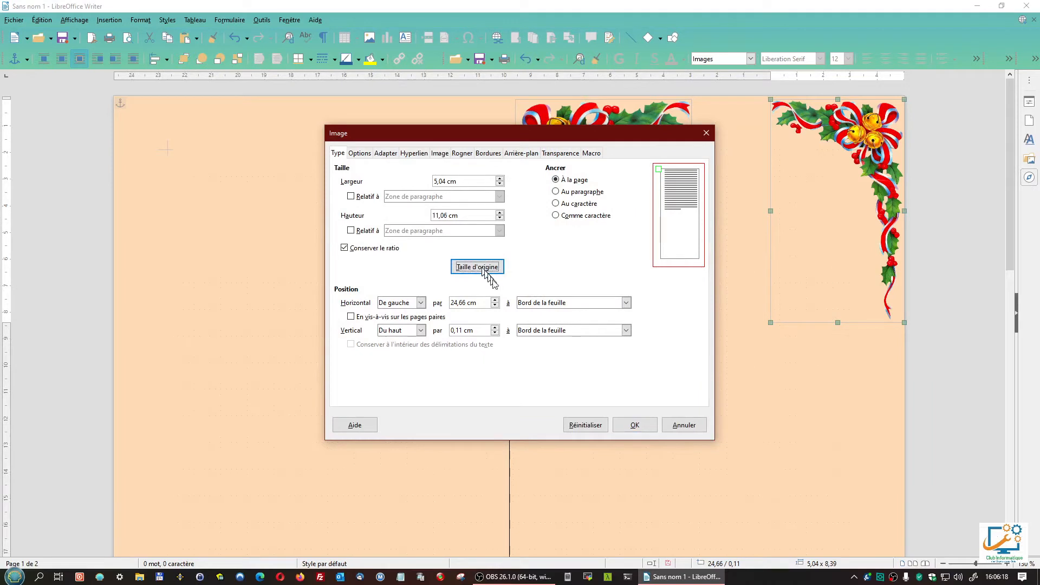
left_click(634, 426)
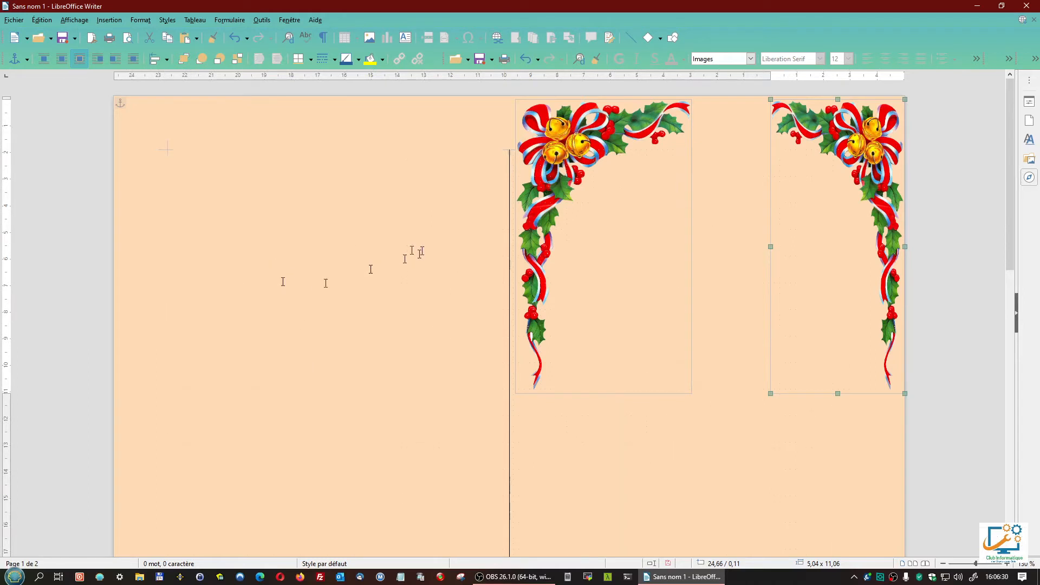
Step: Enter a few lines of filler text at the start of page 1's left column, and delete them
left_click(191, 151)
type("ezzaerZAEDzadeEZDzed")
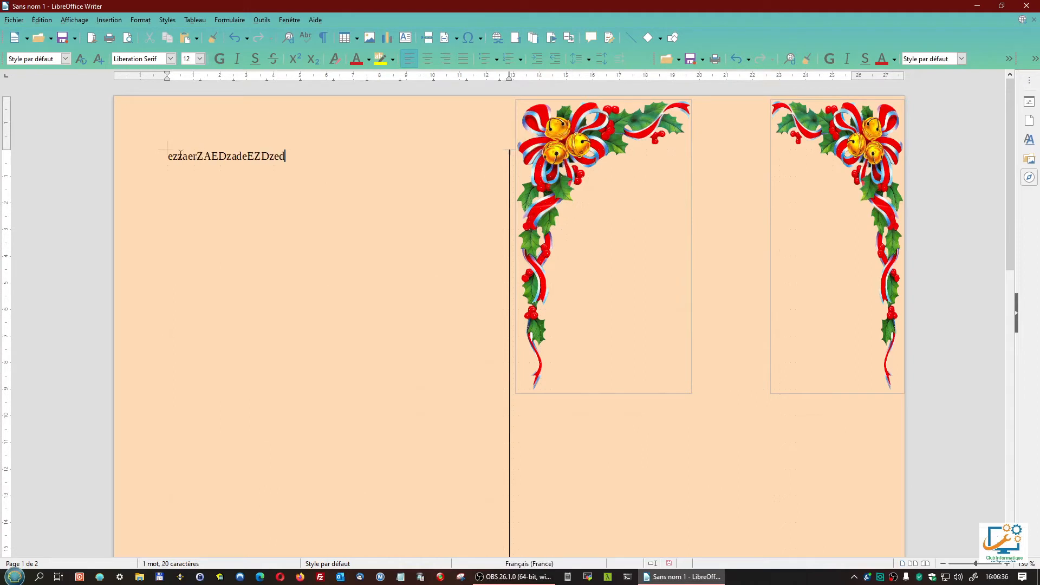
key("Return")
type("sdDdD")
key("Return")
type("SQDsqDSQdSD")
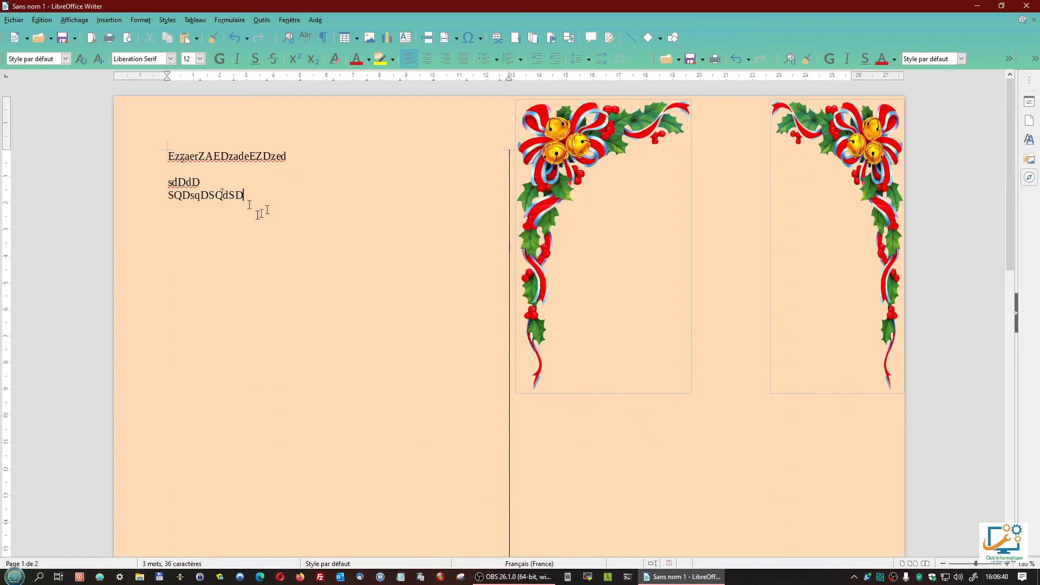
scroll(162, 533, "down", 3)
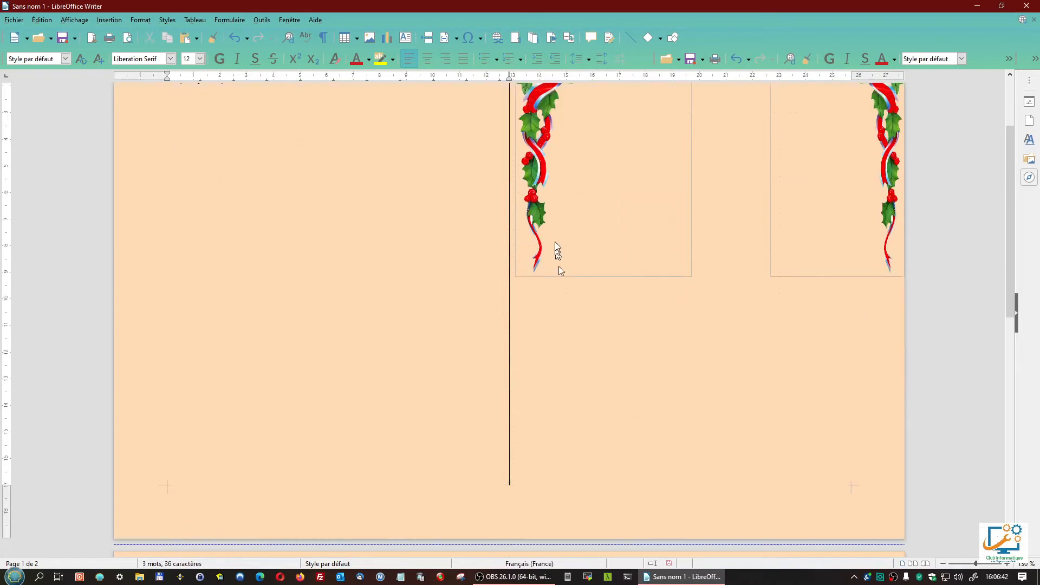
scroll(558, 266, "up", 3)
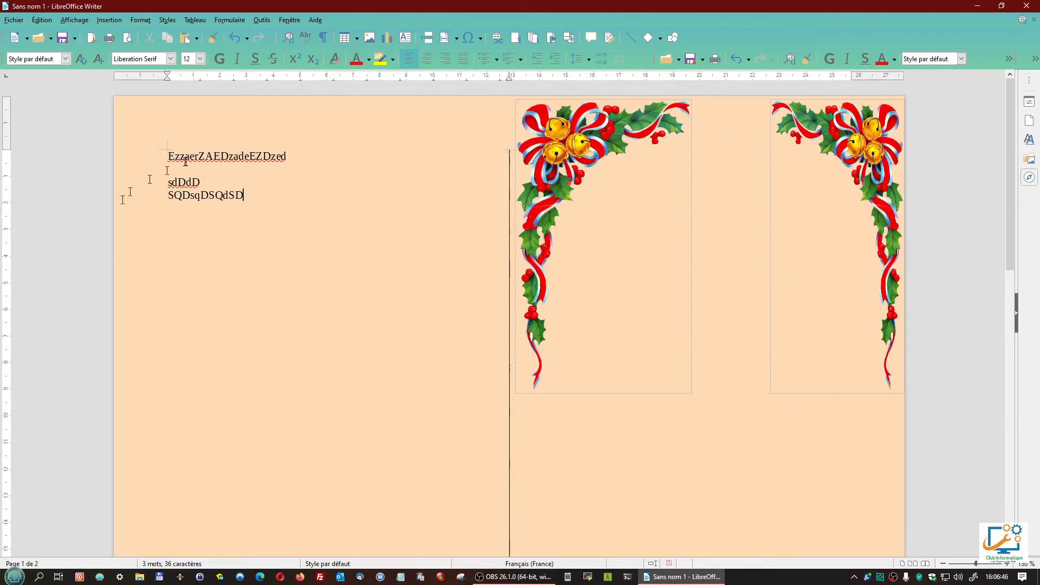
left_click_drag(169, 156, 246, 194)
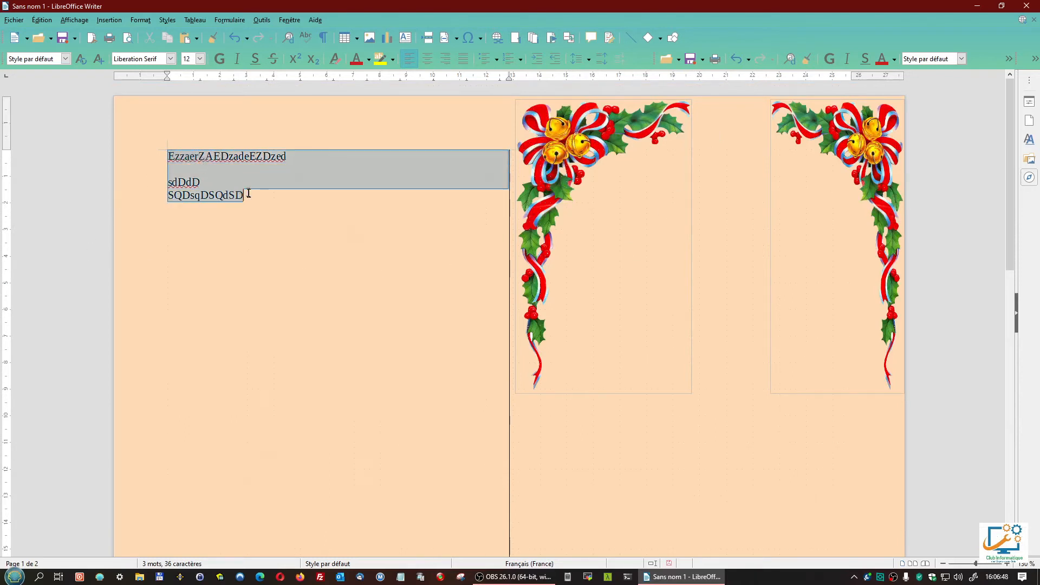
key("Delete")
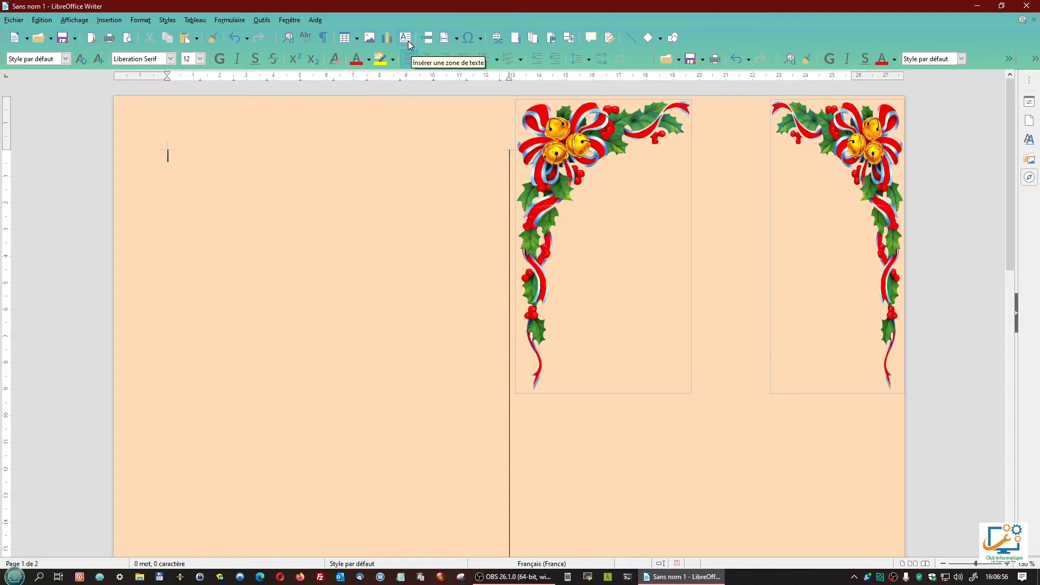
left_click(109, 21)
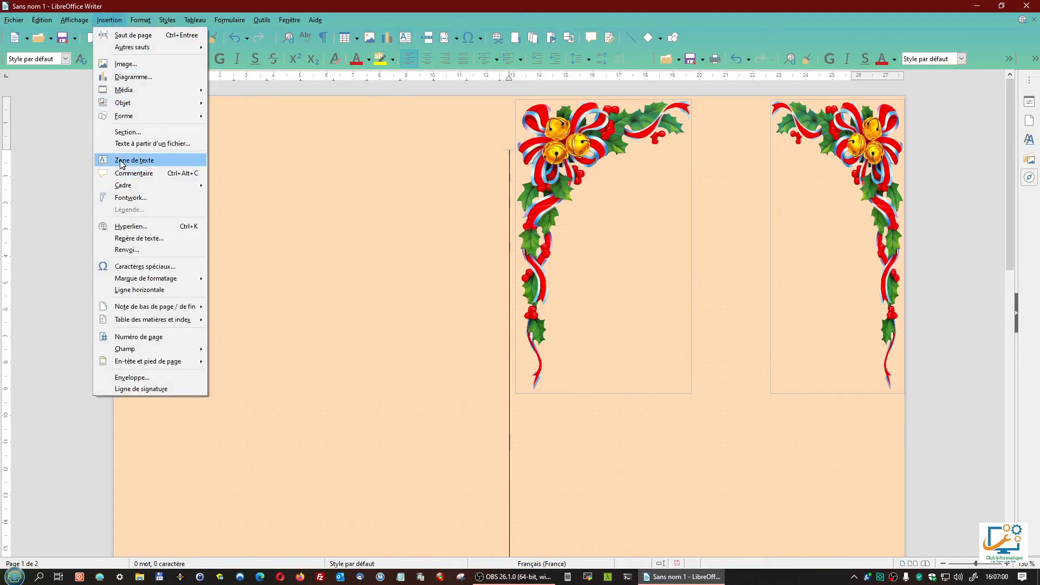
left_click(711, 21)
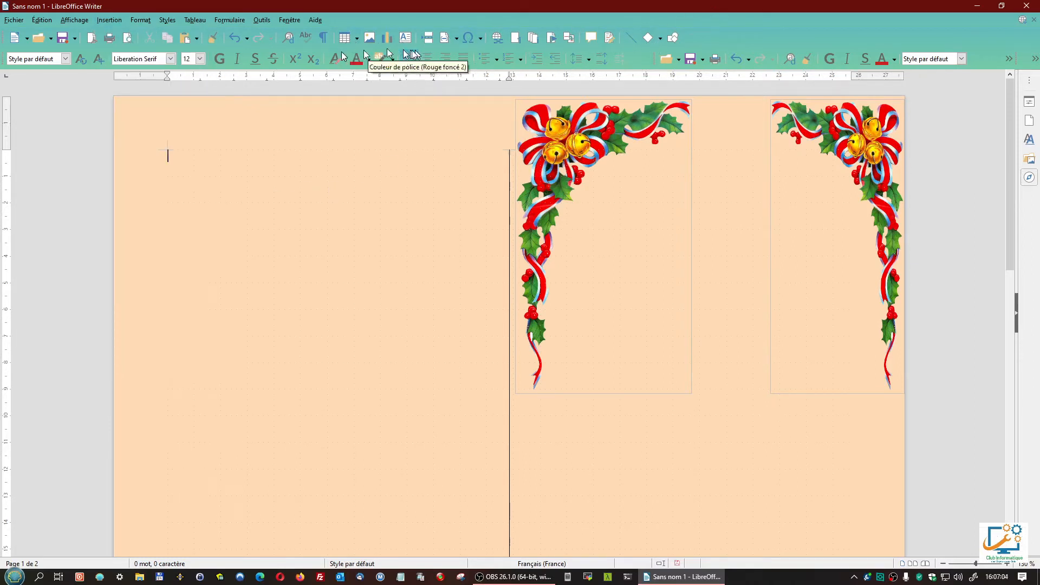
left_click(76, 21)
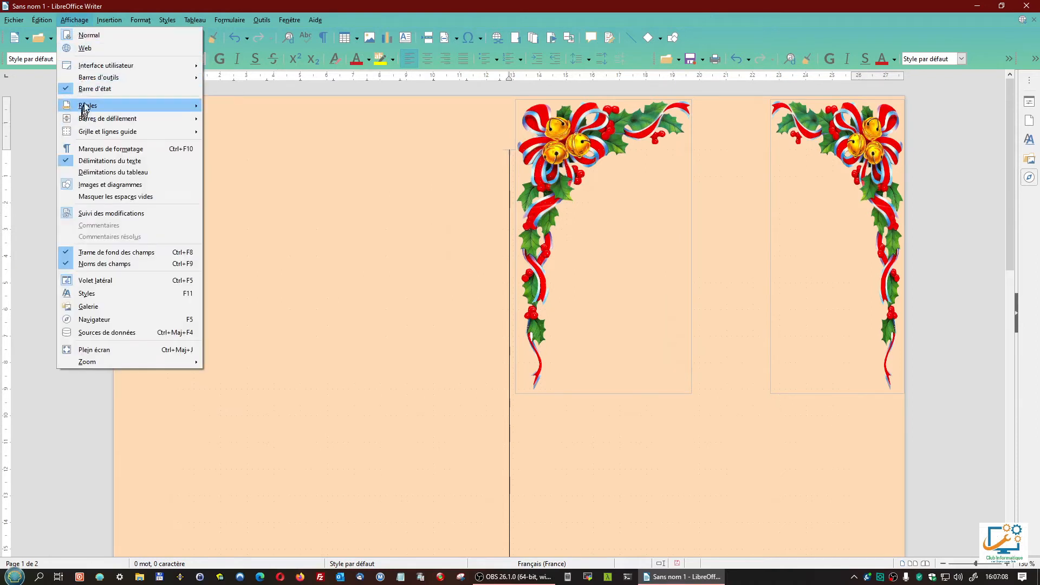
mouse_move(90, 79)
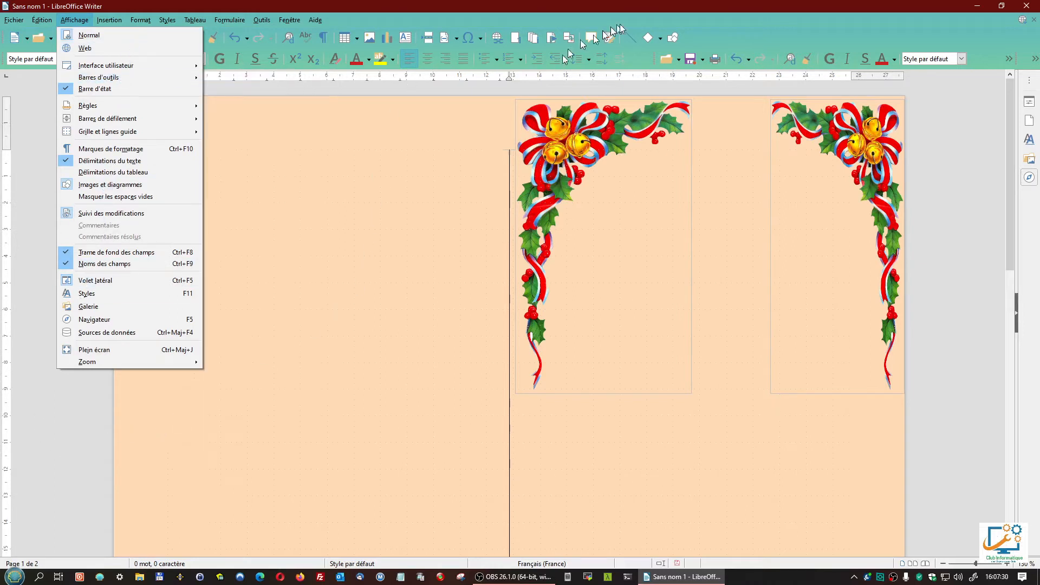
left_click(643, 16)
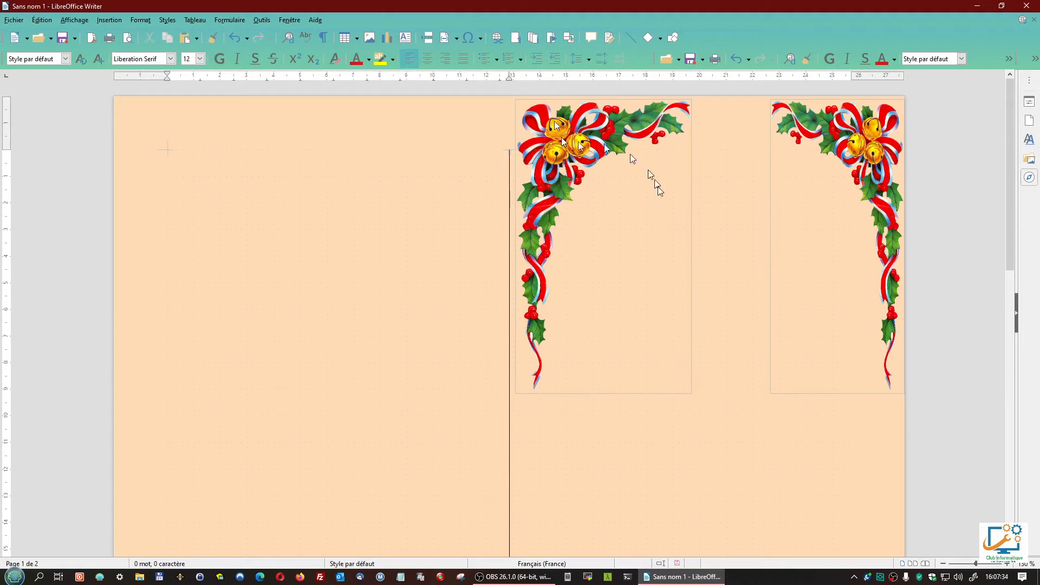
Step: Try to draw a text box about 7.84 x 4.00 cm between the two holly corners
left_click(405, 39)
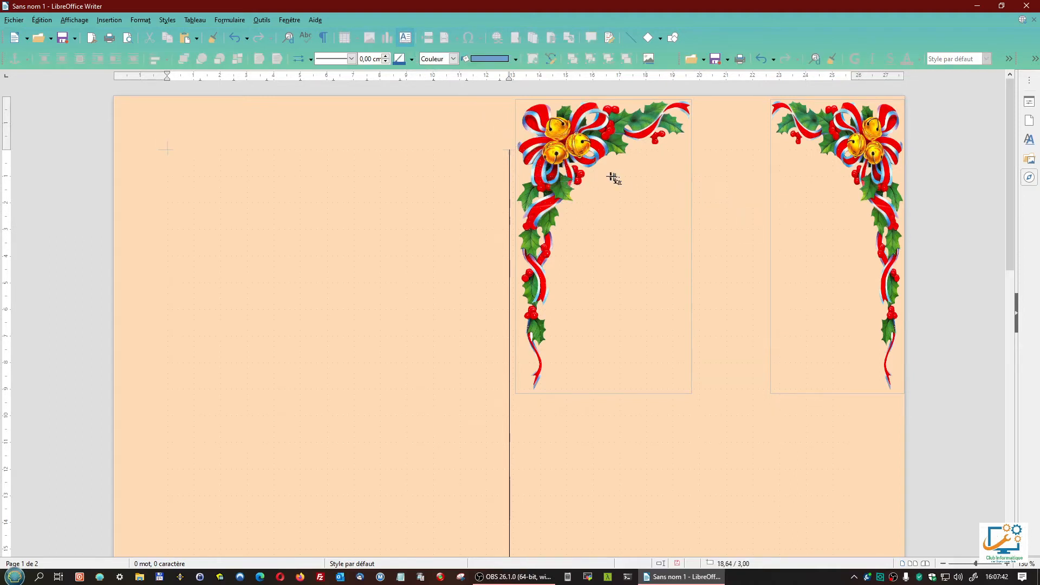
left_click_drag(598, 184, 808, 290)
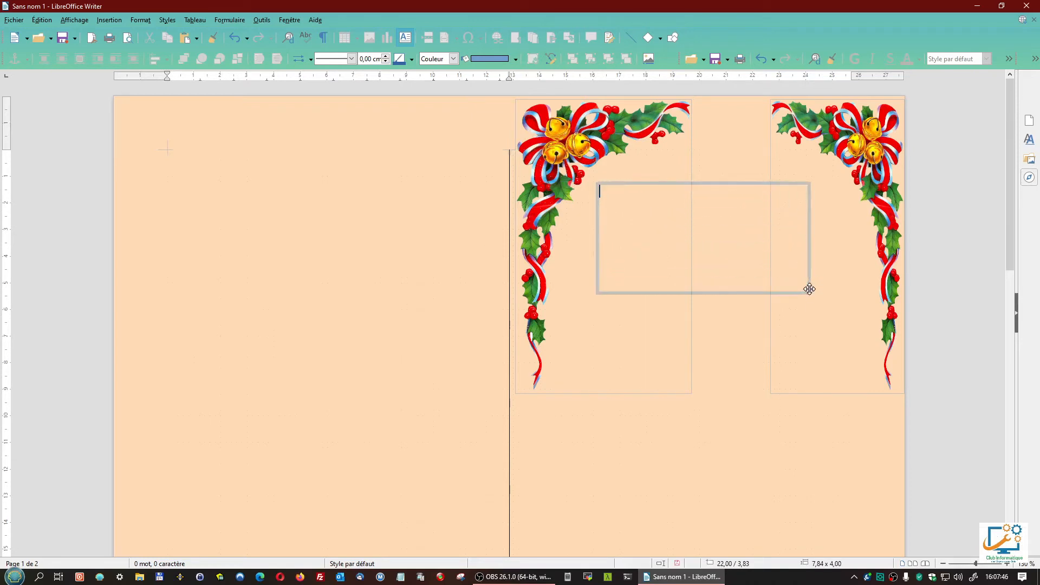
left_click(644, 221)
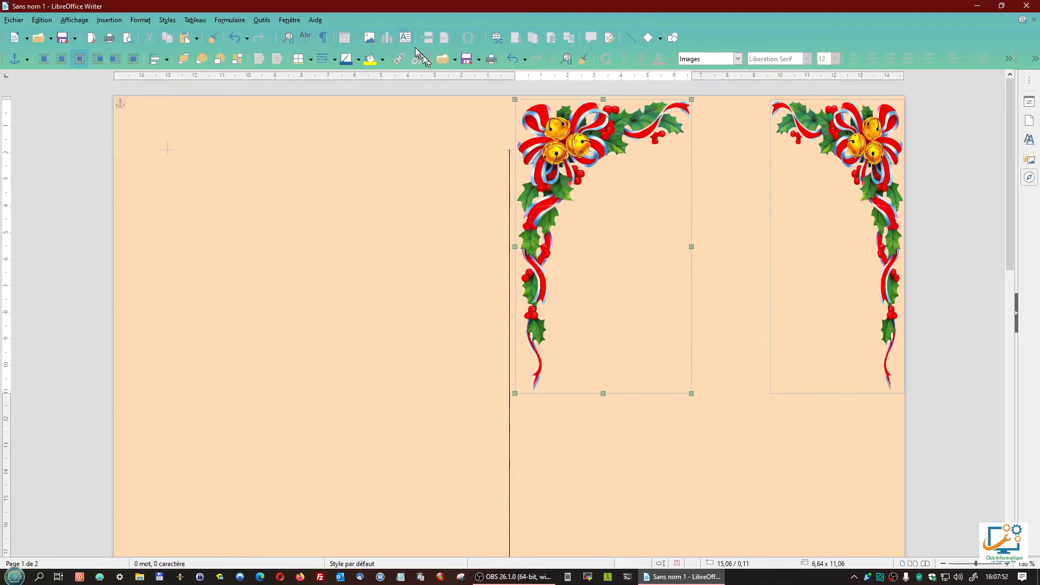
mouse_move(624, 177)
left_mouse_down()
mouse_move(730, 184)
mouse_move(615, 184)
mouse_move(626, 176)
left_mouse_up()
Step: Draw a text box about 10.5 cm wide below the holly corners containing the lines Menu de réveillon de Noël, Entrée, Plat principal, Salade, Fromages and Desserts
left_click(406, 37)
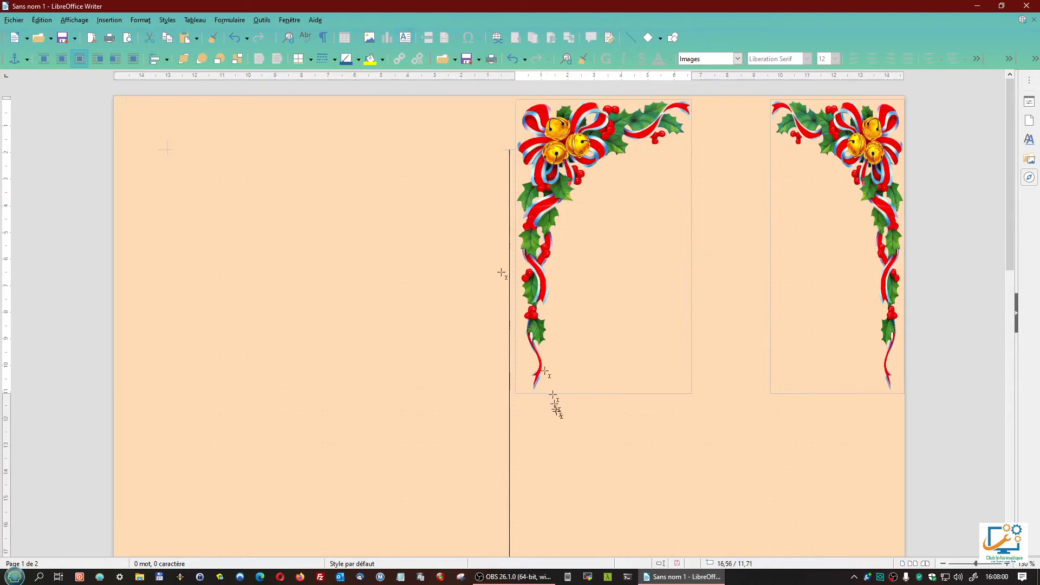
left_click_drag(556, 417, 837, 499)
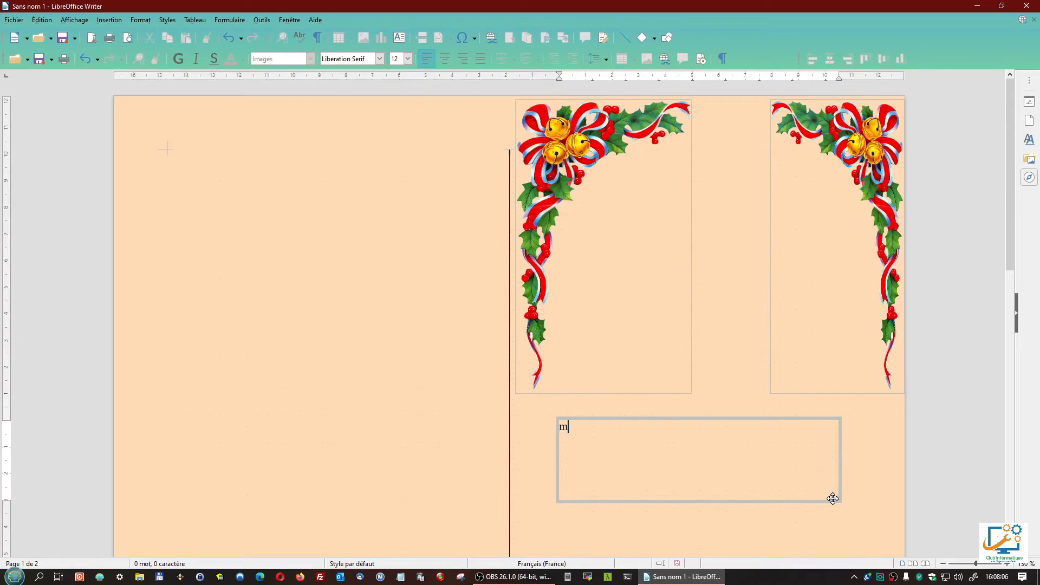
type("mEN")
key("BackSpace")
key("BackSpace")
key("BackSpace")
key("BackSpace")
type("lon de Noël")
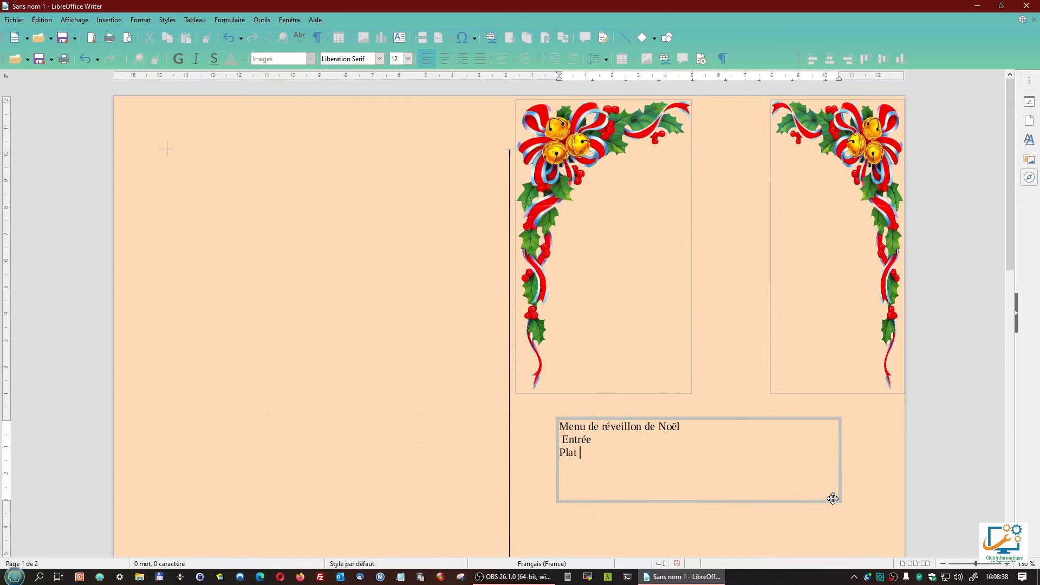
type("ncipal")
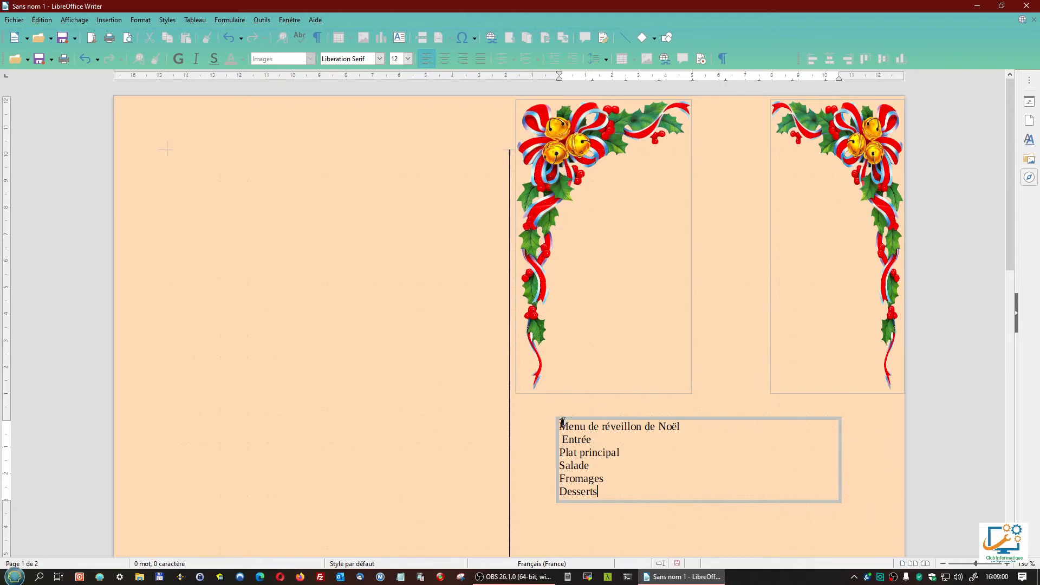
Step: Format all the menu text in bold Marguerite at 22 pt, and add a blank line between the title and Entrée
left_click_drag(560, 426, 623, 494)
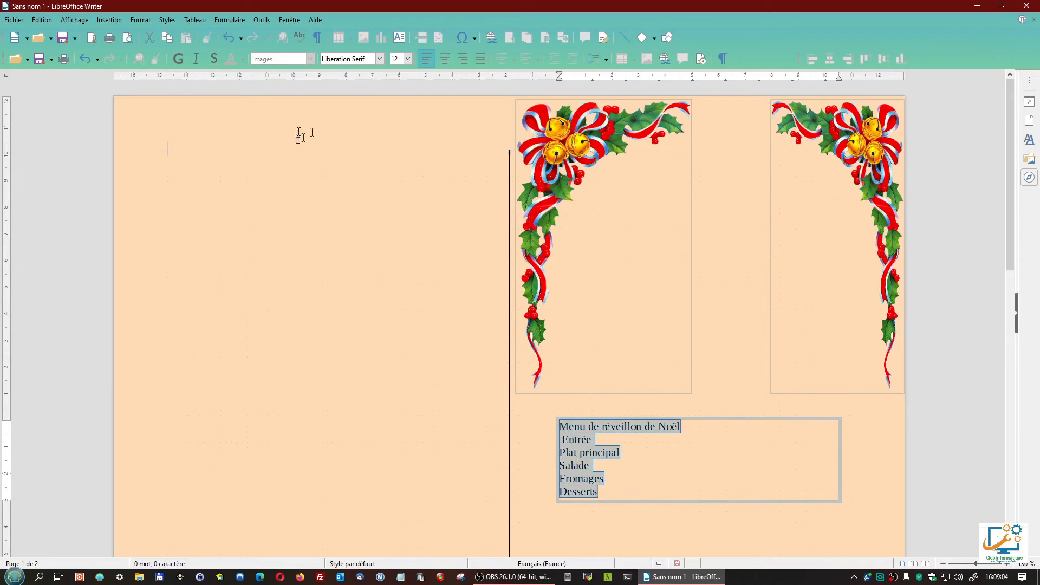
left_click(380, 59)
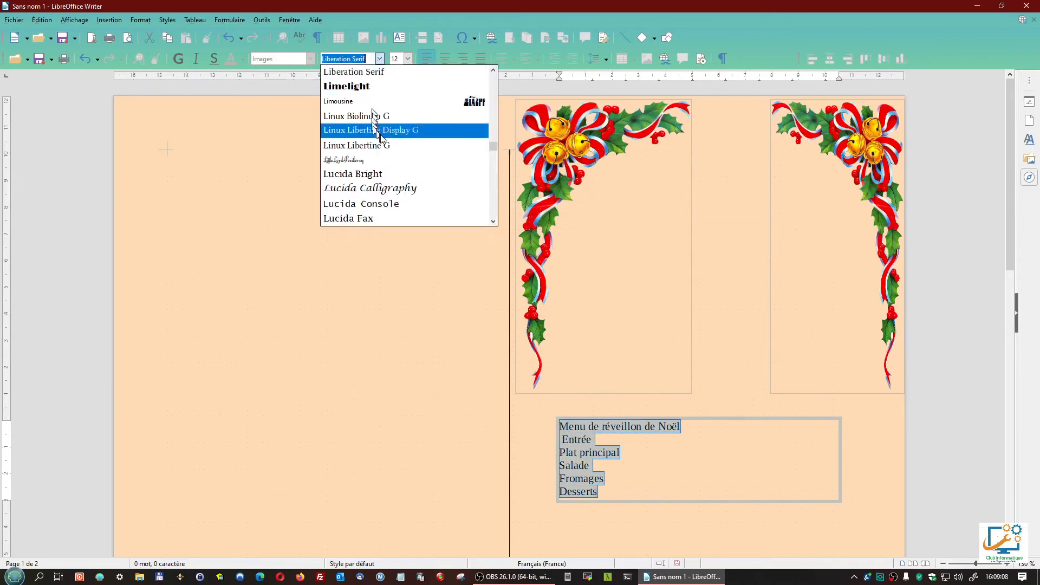
scroll(396, 160, "down", 7)
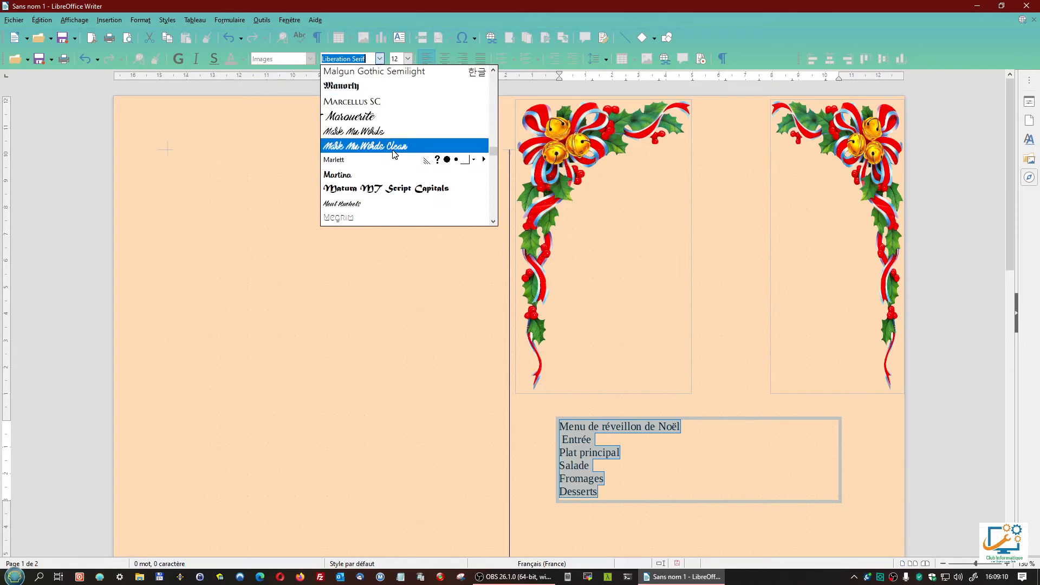
left_click(373, 118)
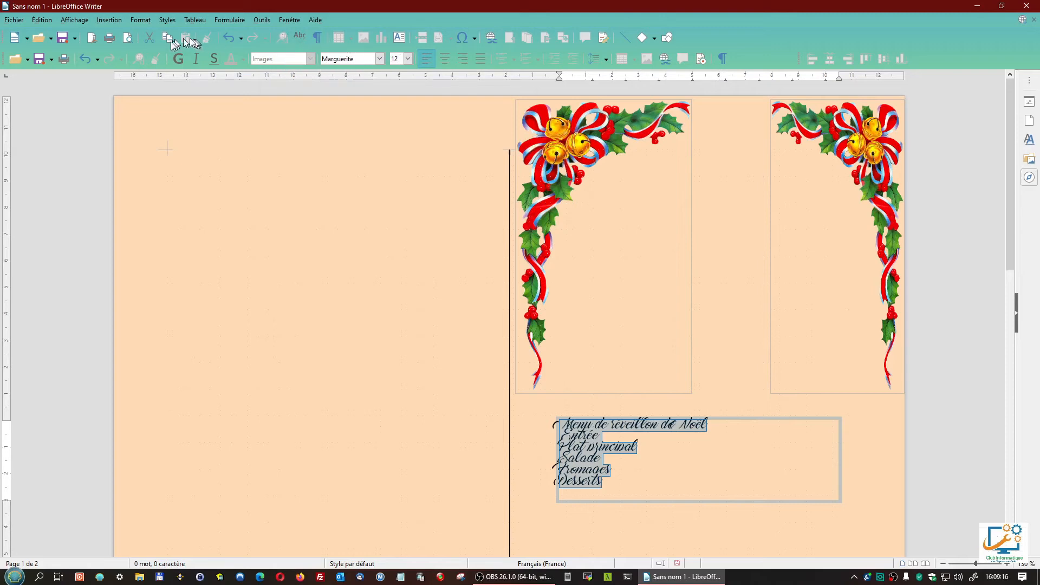
left_click(179, 58)
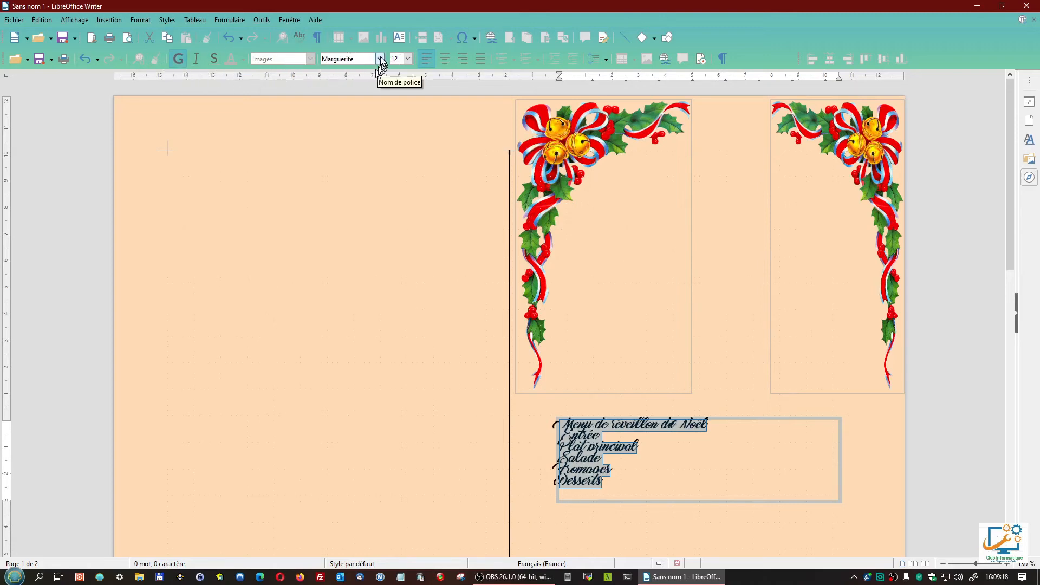
left_click(408, 58)
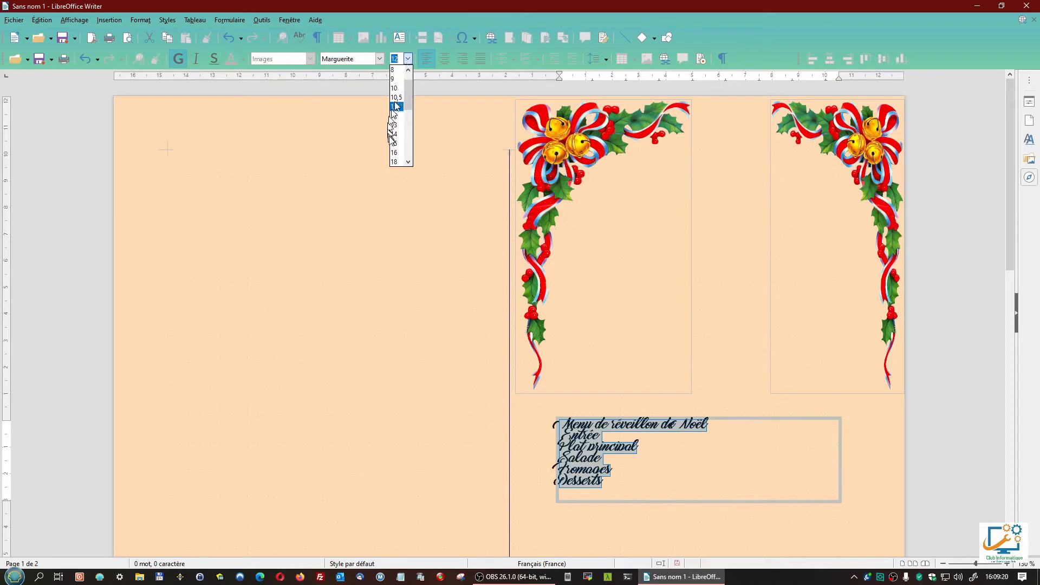
left_click(408, 162)
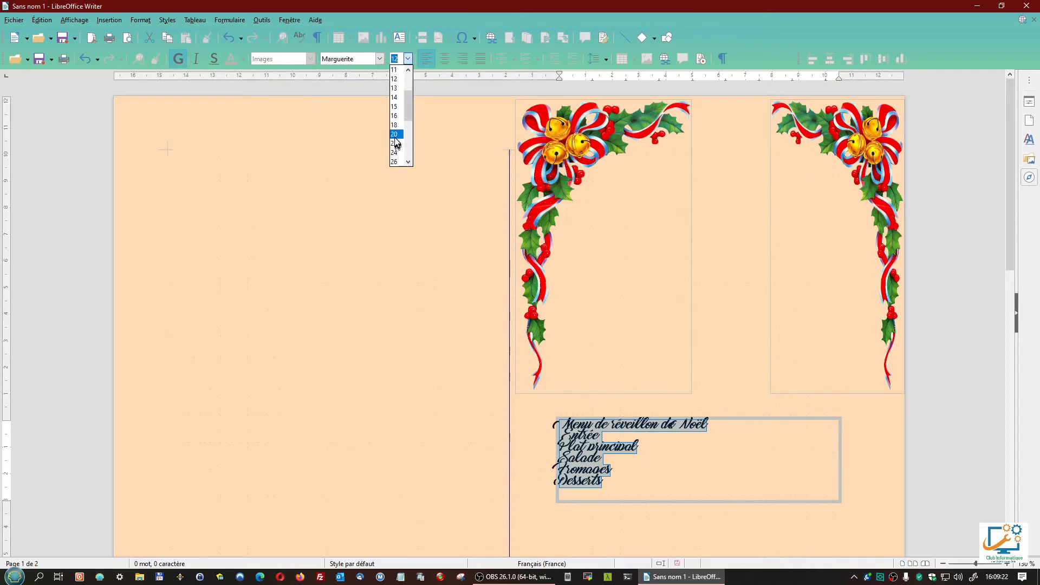
left_click(396, 143)
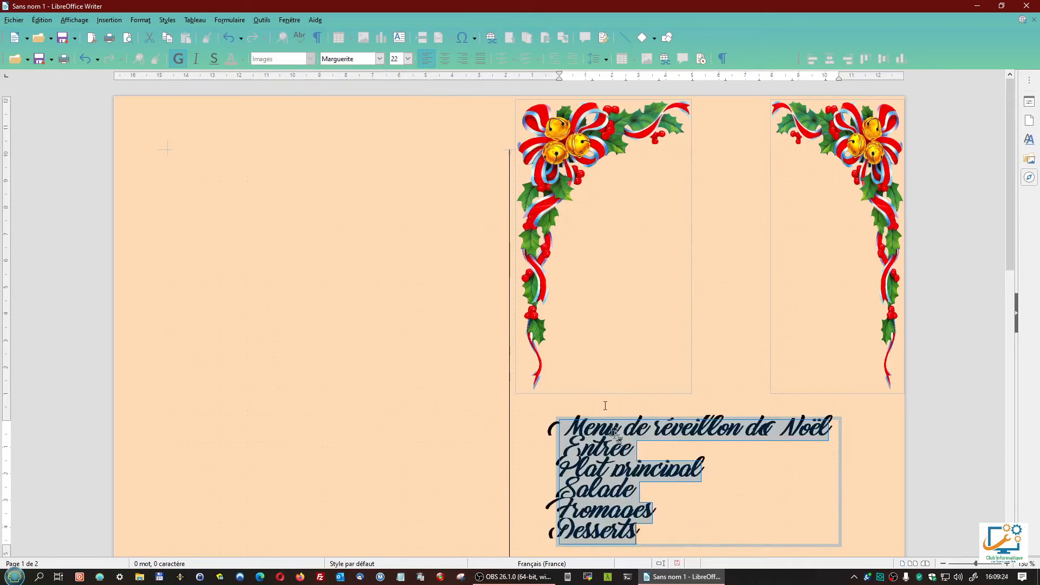
left_click(569, 449)
key("Return")
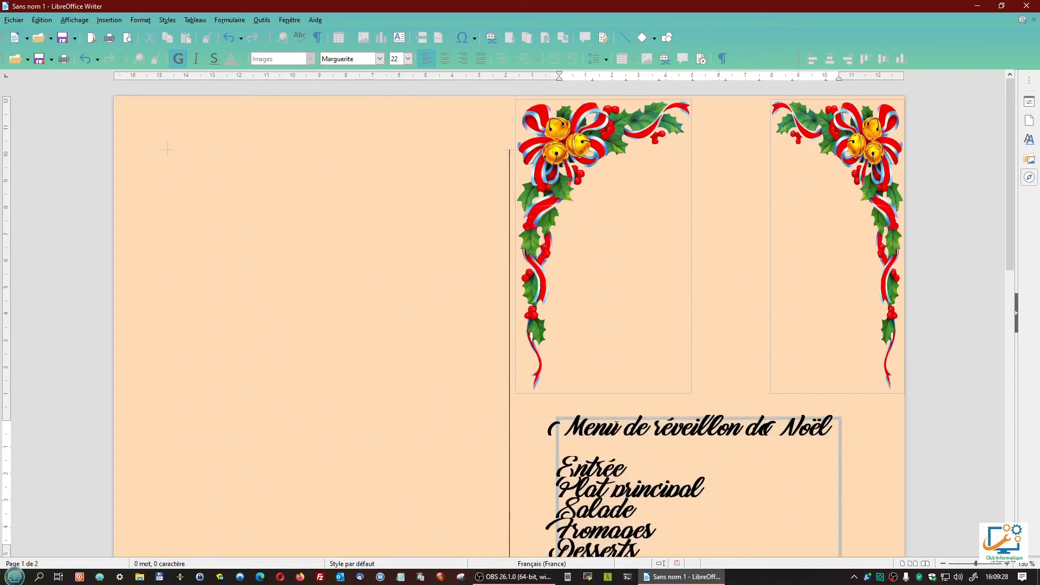
Step: Move the menu text box up between the two holly corners and extend its lower edge for a height of about 7.67 cm
left_click(617, 418)
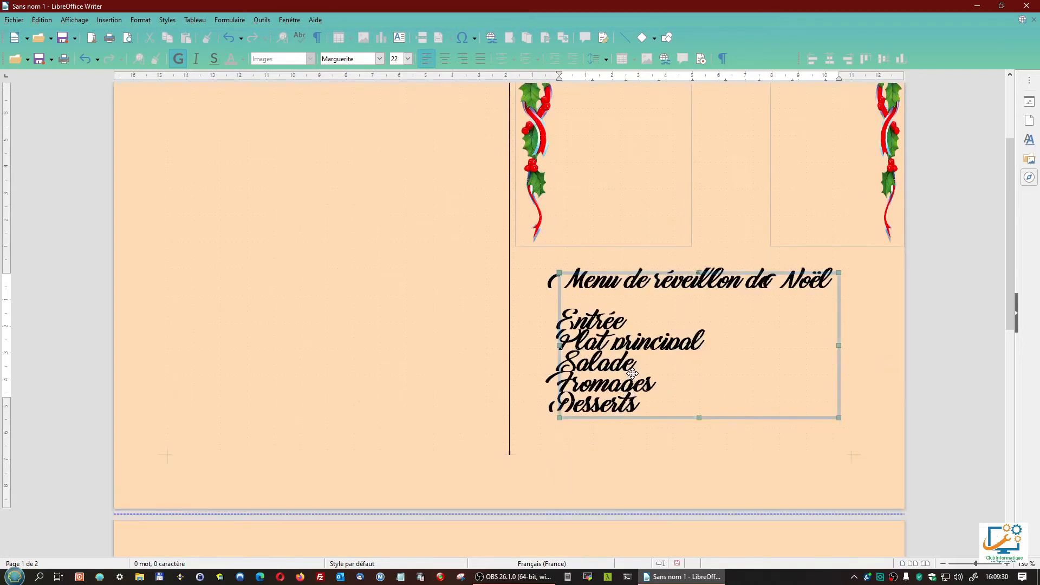
left_click_drag(643, 278, 648, 197)
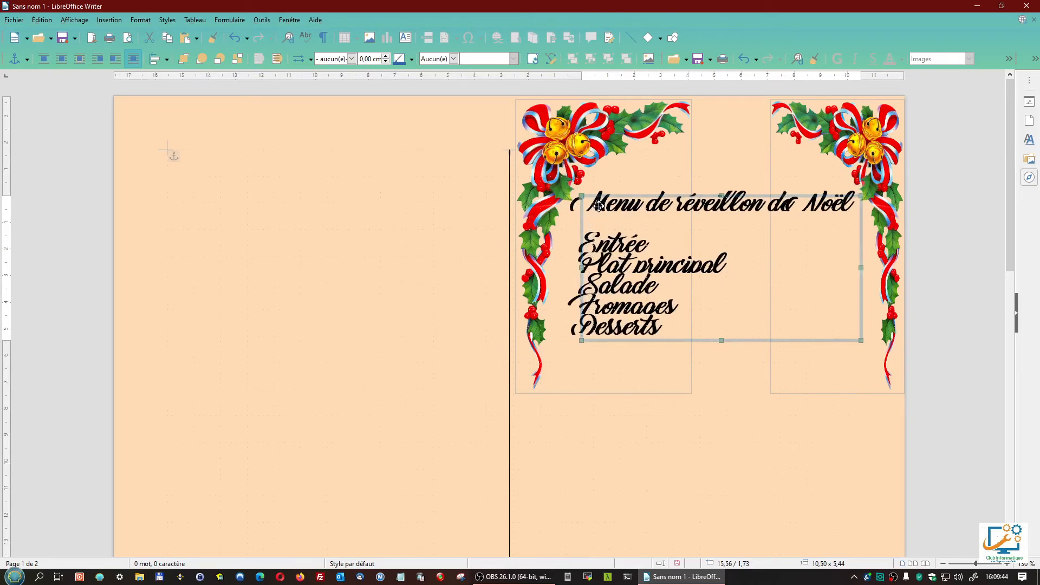
left_click_drag(670, 327, 669, 332)
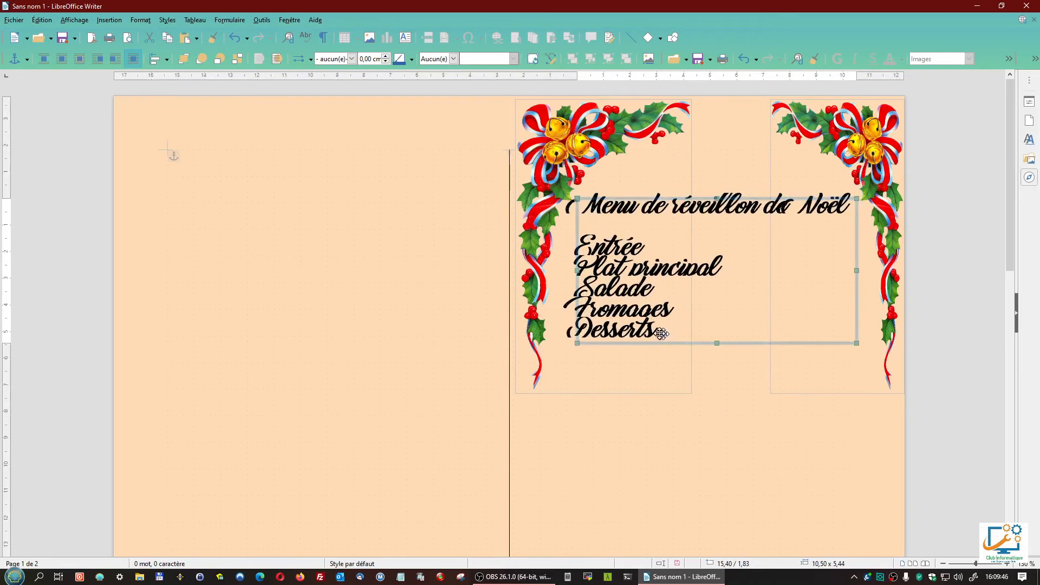
left_click_drag(717, 343, 725, 402)
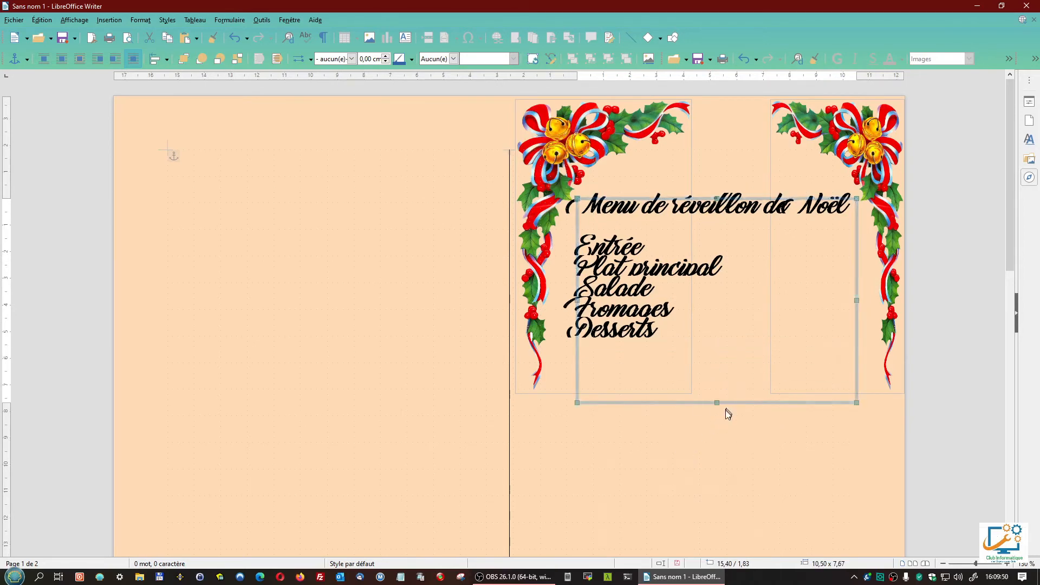
Step: Shorten the menu text box from its lower edge to a height of about 6.34 cm
left_click_drag(717, 405, 712, 367)
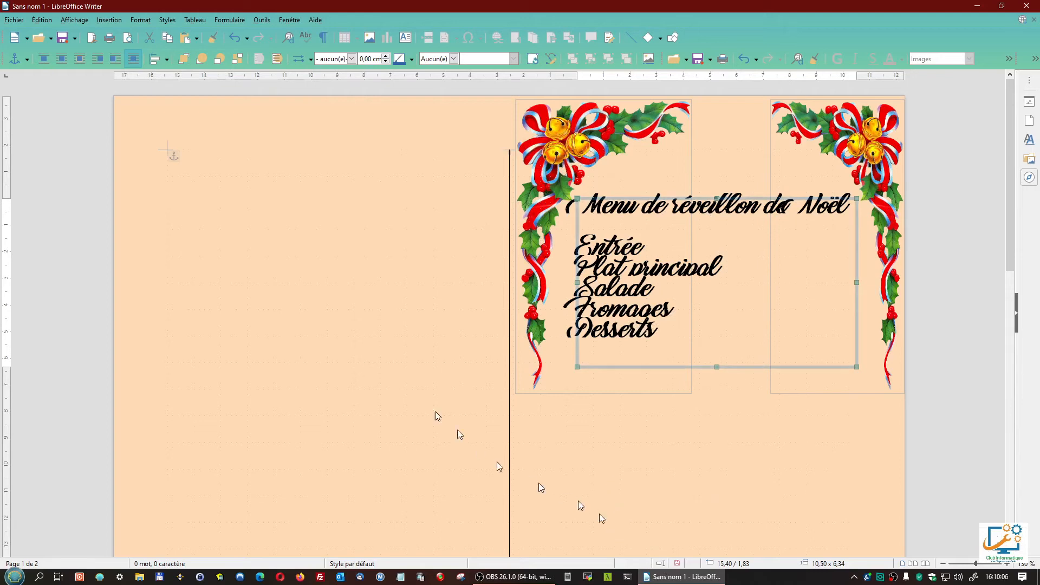
left_click(261, 282)
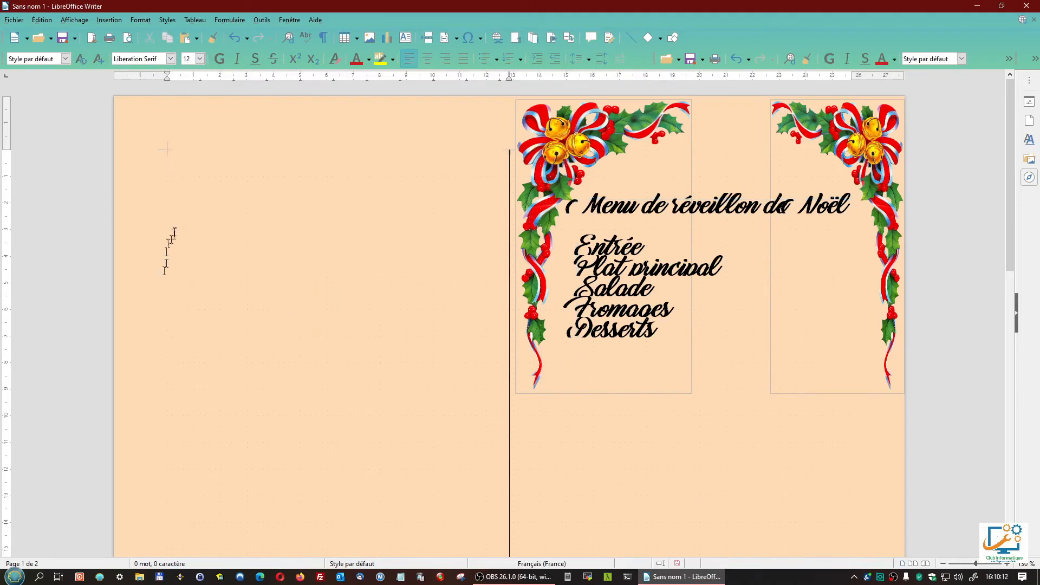
Step: Insert cadeau.jpg in the first page's left column, shrink it to about 6.42 x 4.81 cm and move it lower in the column
left_click(109, 22)
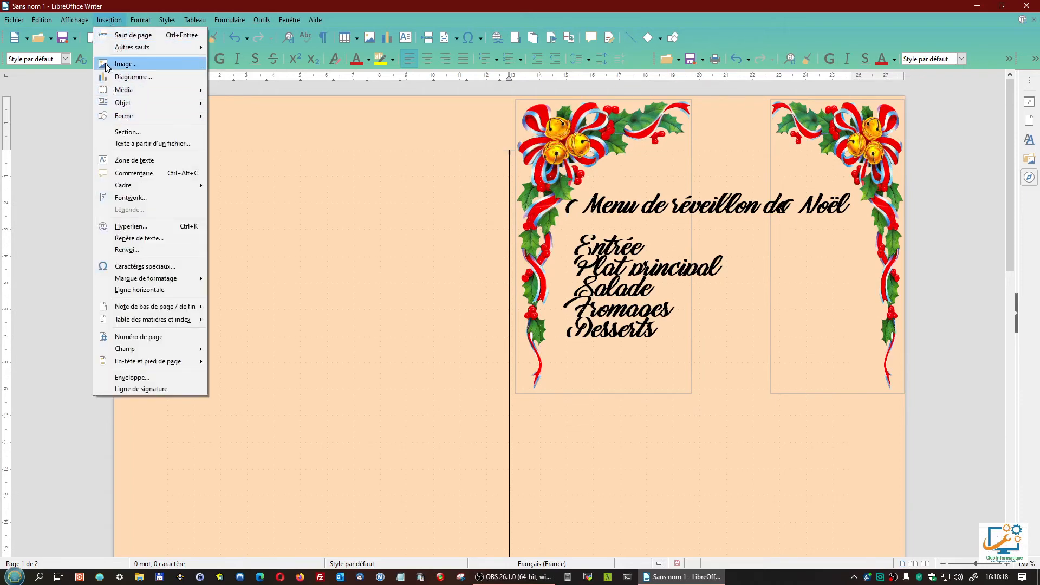
left_click(124, 64)
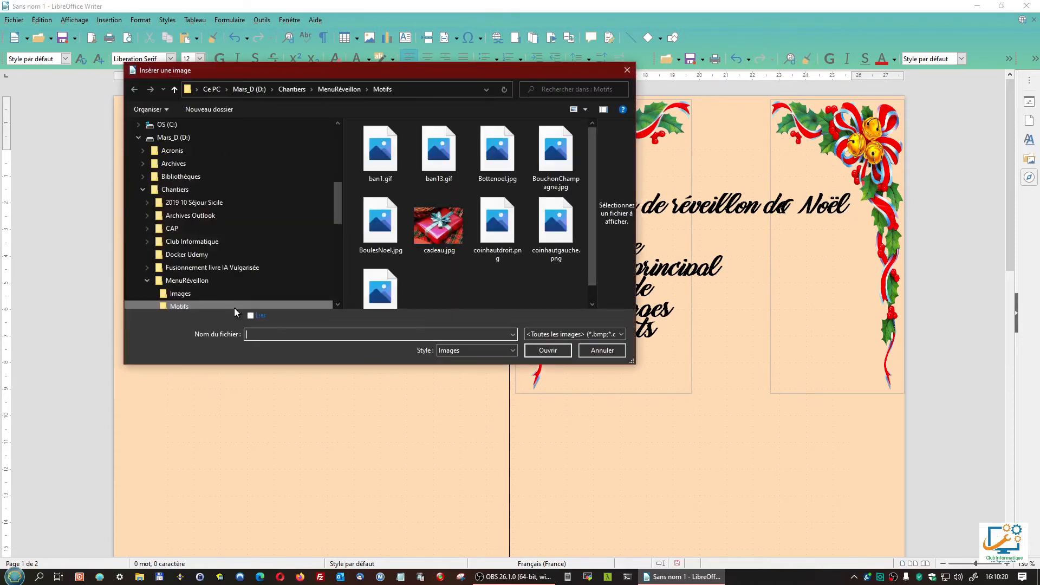
double_click(440, 228)
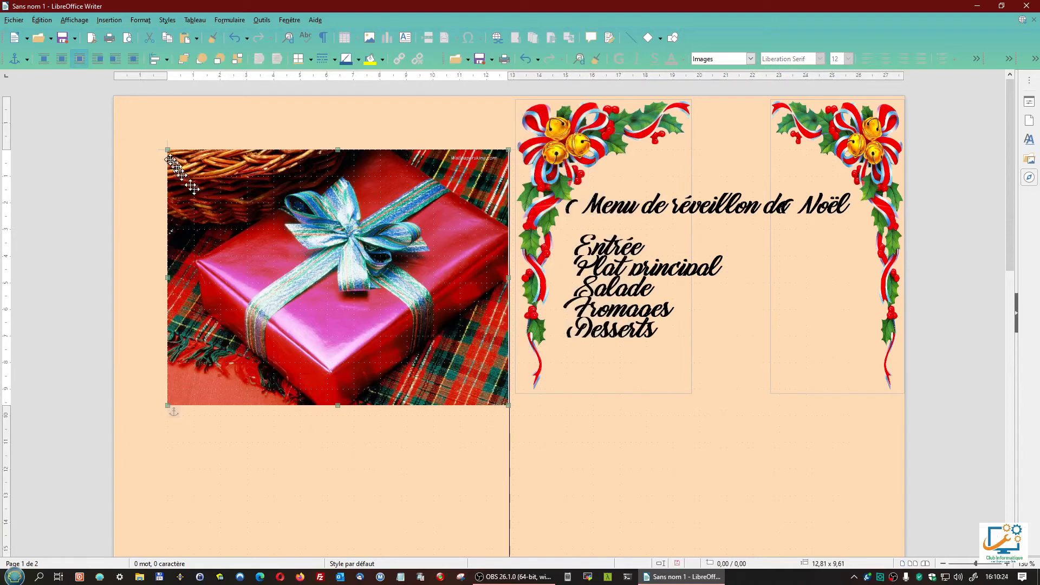
left_click_drag(166, 150, 338, 277)
left_click_drag(349, 222, 333, 437)
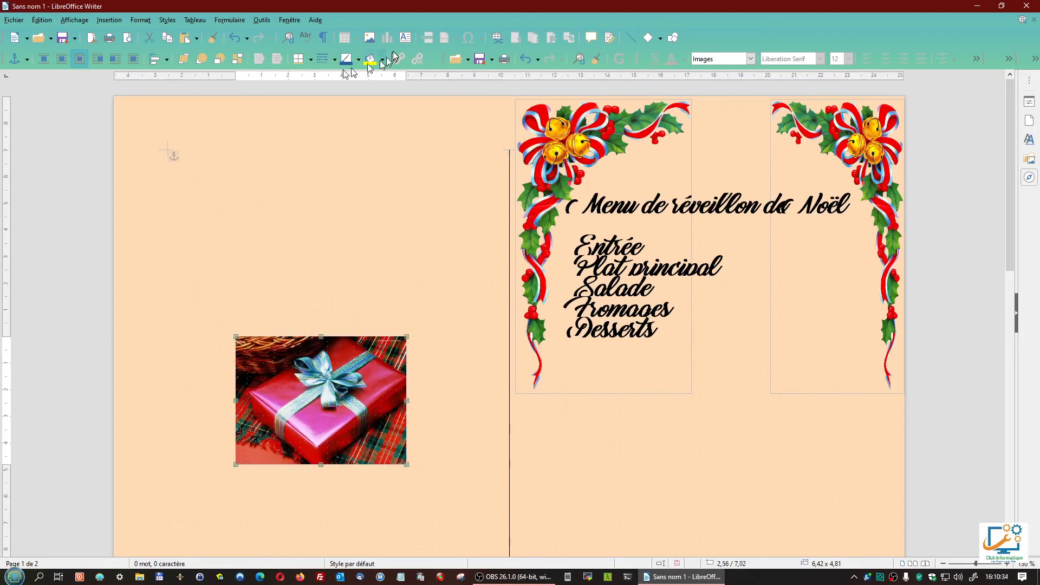
Step: Draw a text box about 7.84 x 2.34 cm above the gift picture containing the text Joyeuses fêtes
left_click(403, 38)
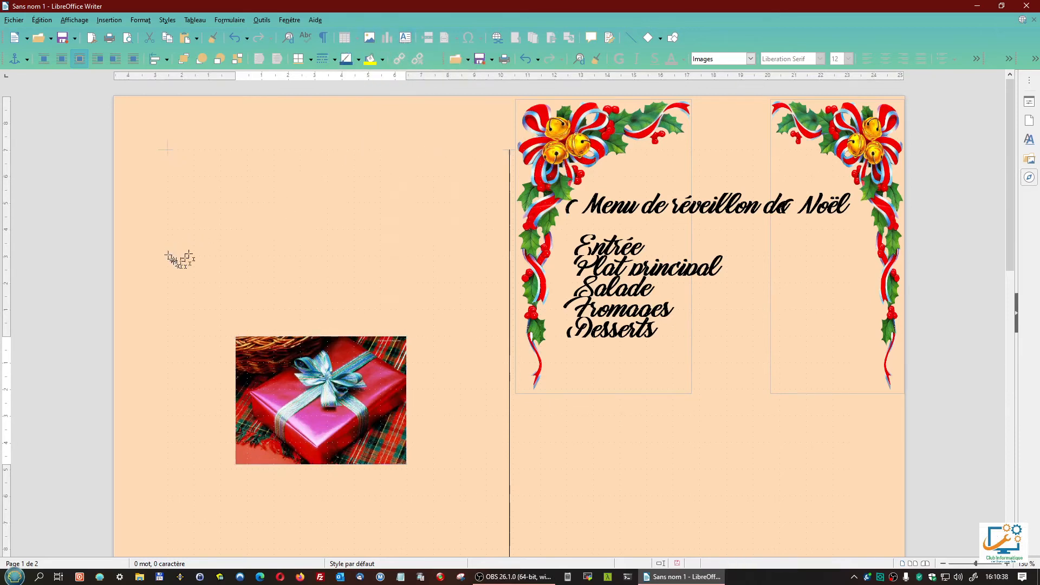
left_click_drag(182, 220, 390, 287)
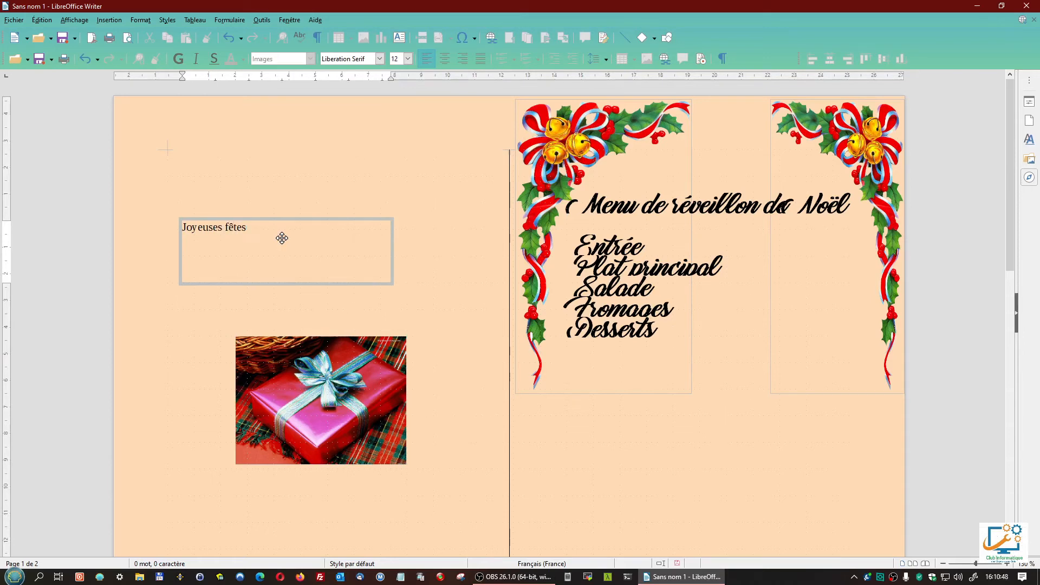
Step: Format the Joyeuses fêtes text in Bastion at 16 pt and centre it in its text box
left_click_drag(247, 231, 183, 228)
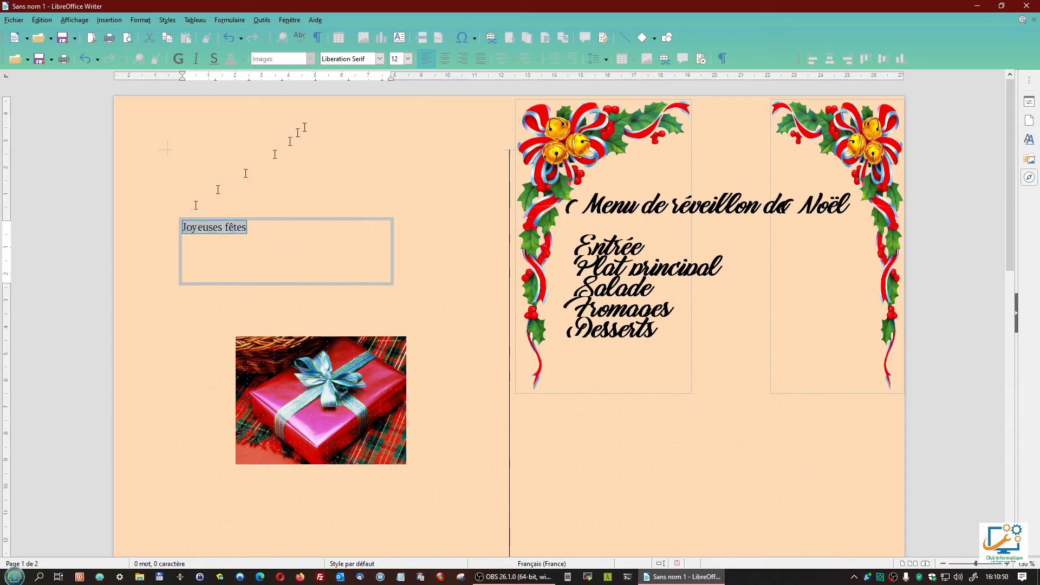
left_click(381, 58)
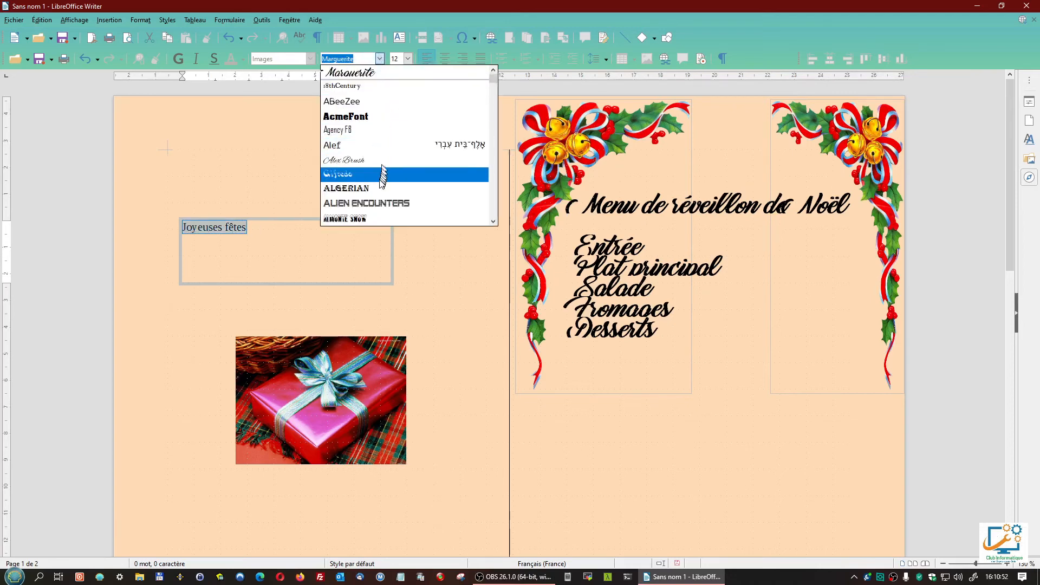
scroll(394, 185, "down", 20)
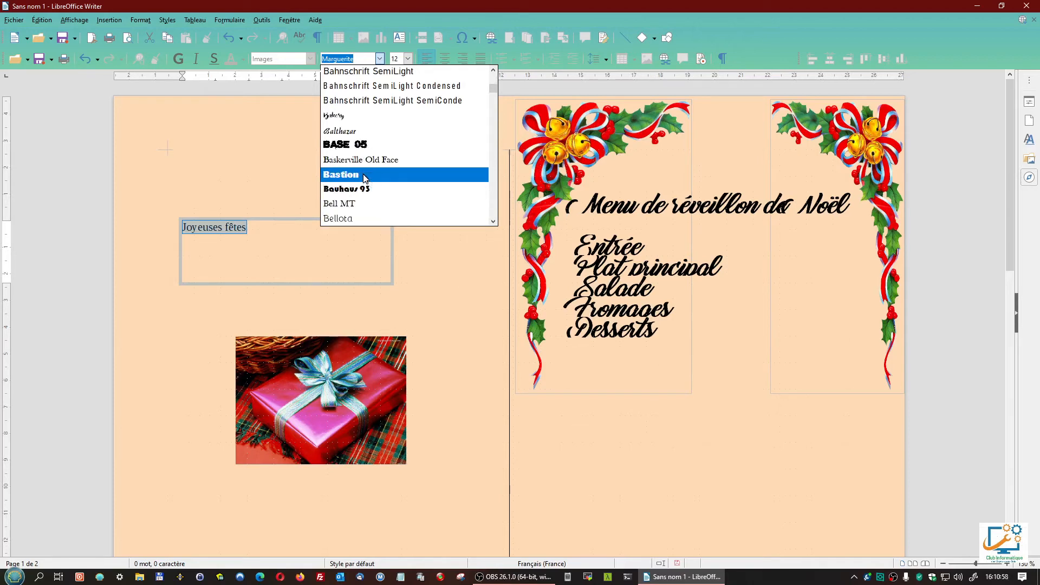
left_click(365, 175)
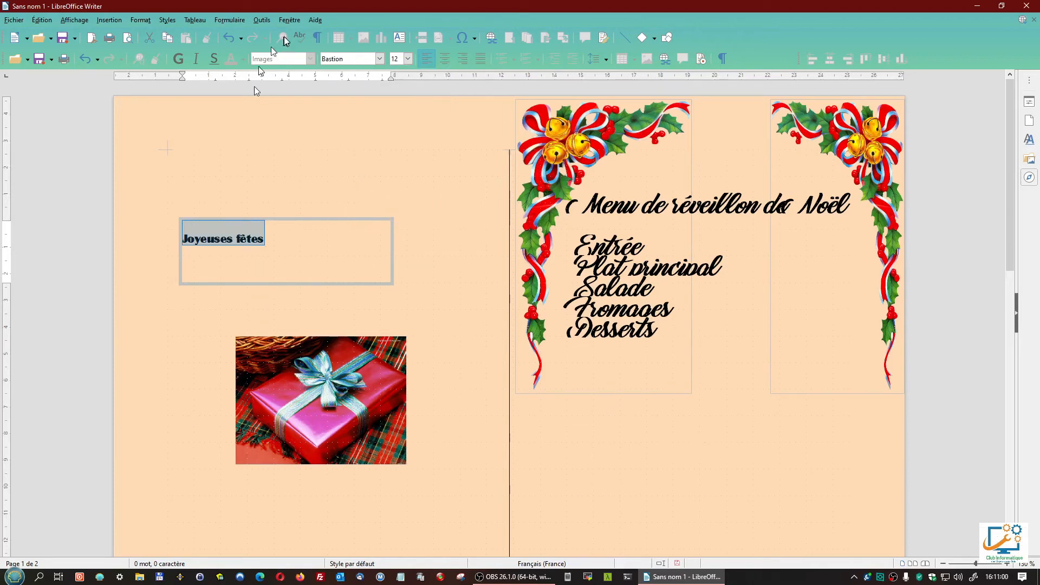
left_click(408, 60)
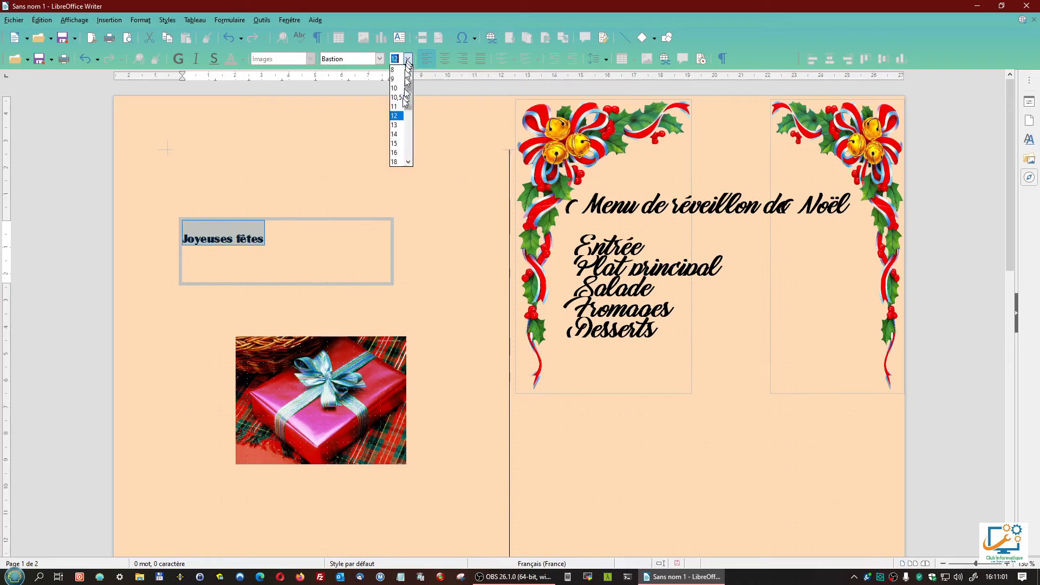
left_click(396, 154)
left_click(444, 59)
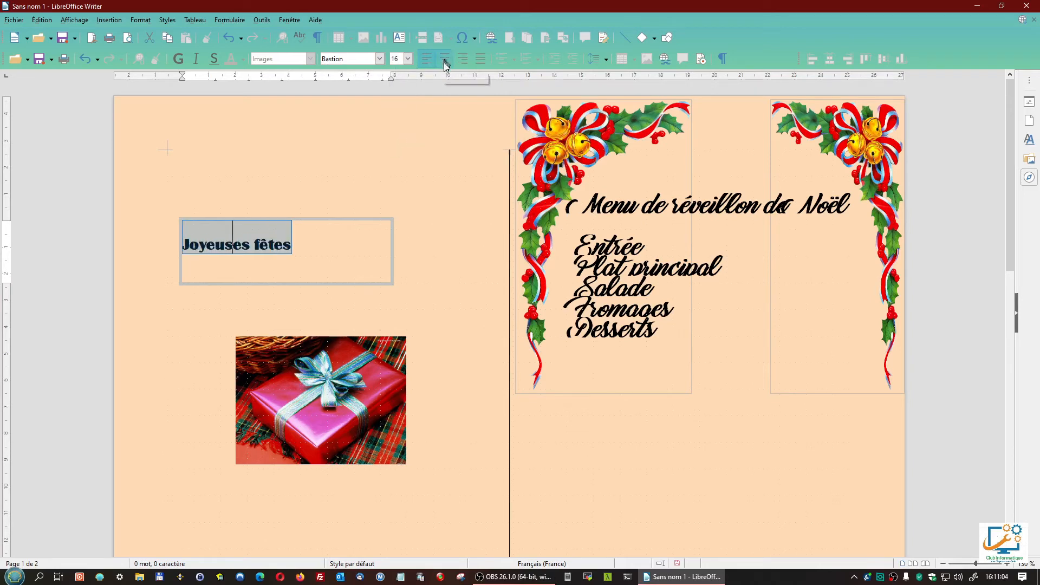
Step: Rotate the Joyeuses fêtes text box counterclockwise so its text slopes diagonally upward
left_click(369, 282)
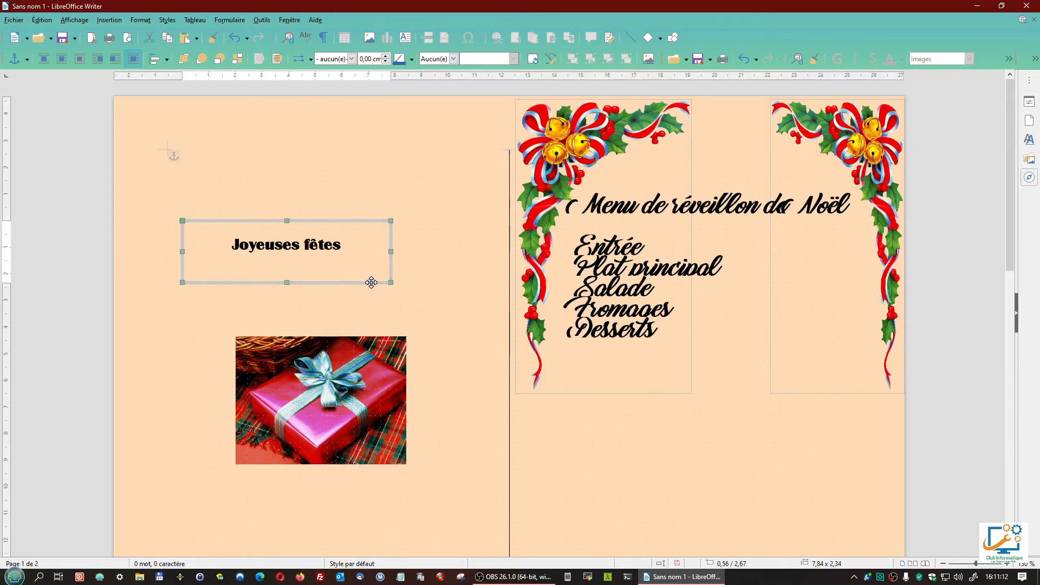
right_click(372, 282)
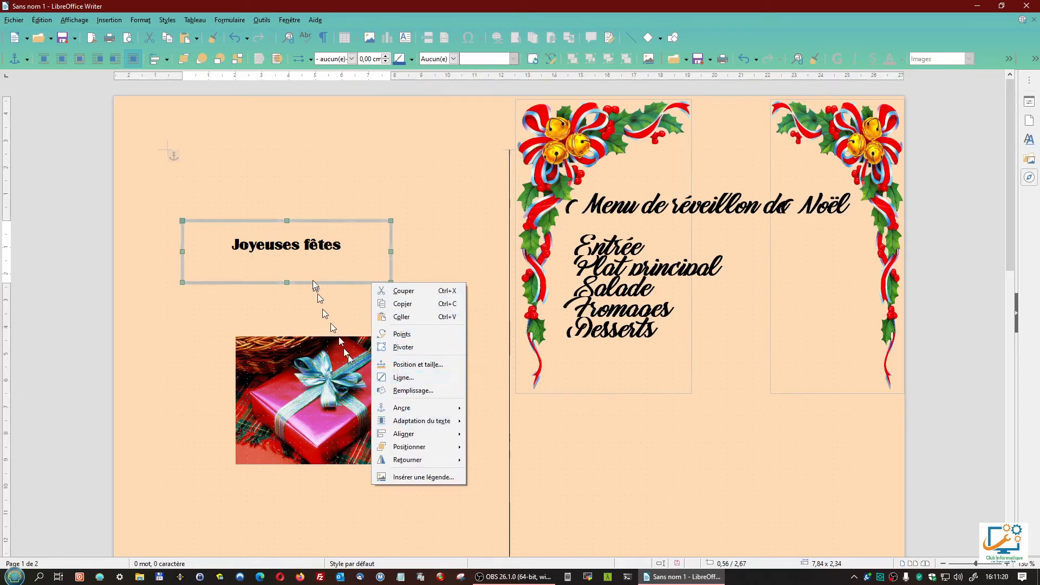
left_click(403, 353)
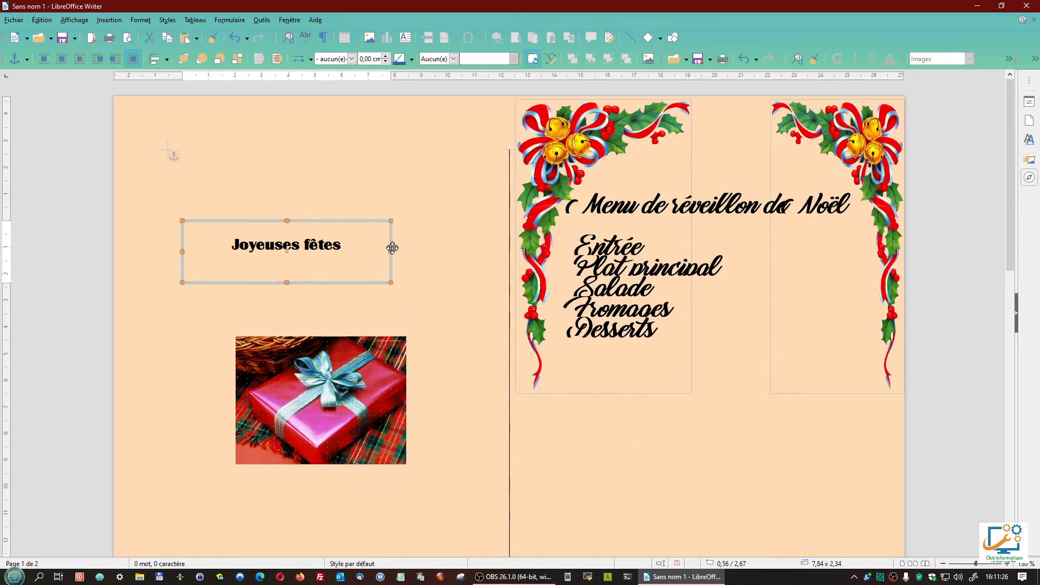
left_click_drag(392, 283, 389, 208)
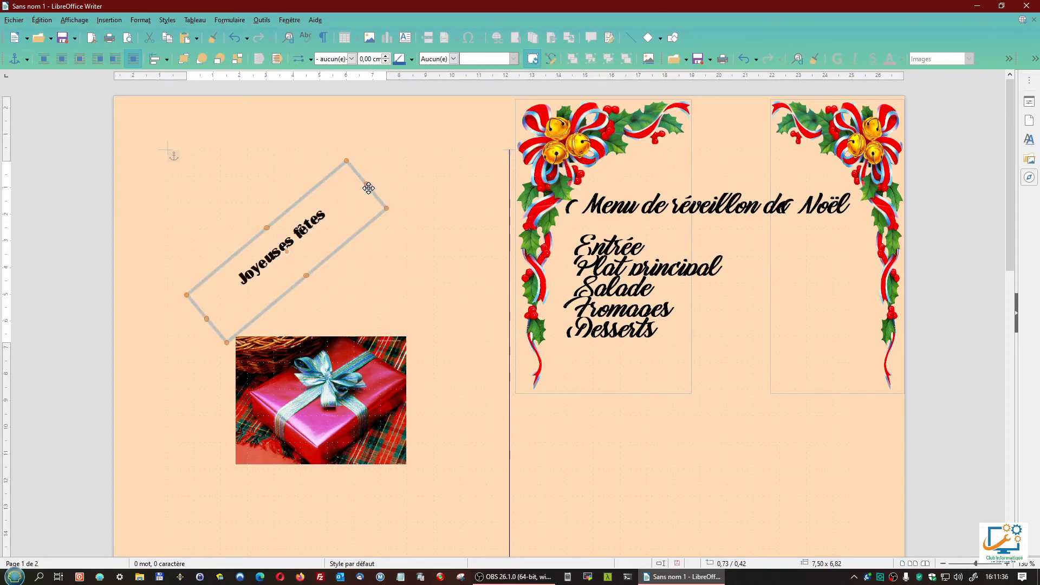
mouse_move(302, 248)
left_mouse_down()
mouse_move(306, 231)
mouse_move(316, 244)
left_mouse_up()
left_click(399, 271)
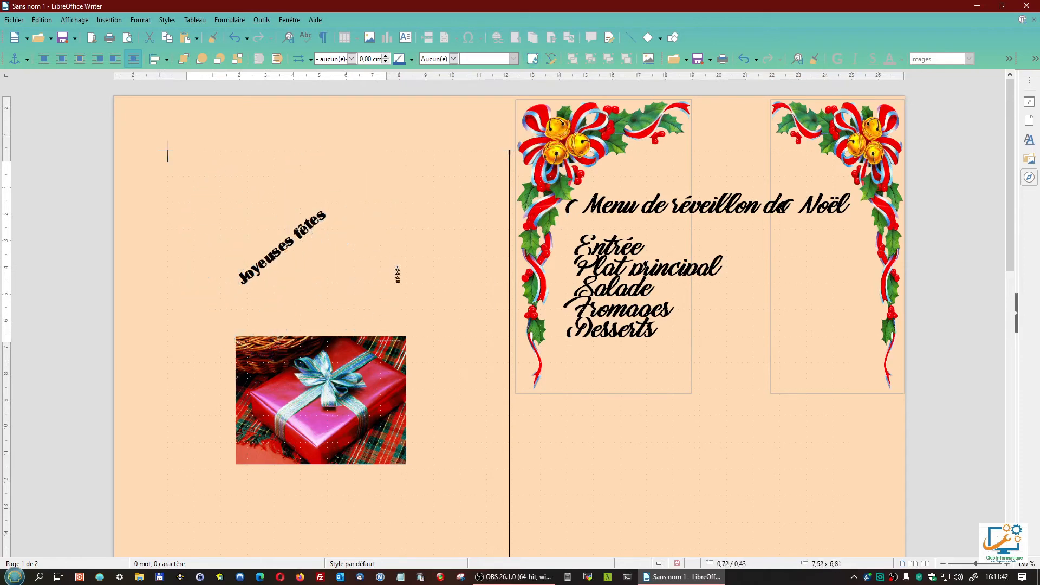
Step: Move the rotated Joyeuses fêtes text box down over the upper-left corner of the gift picture
left_click(297, 233)
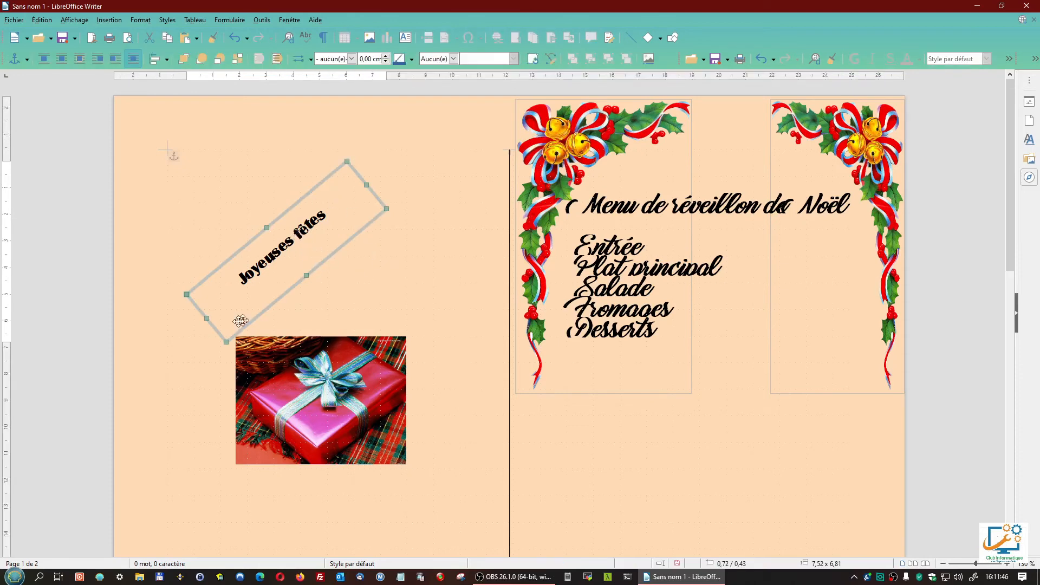
left_click_drag(324, 261, 299, 366)
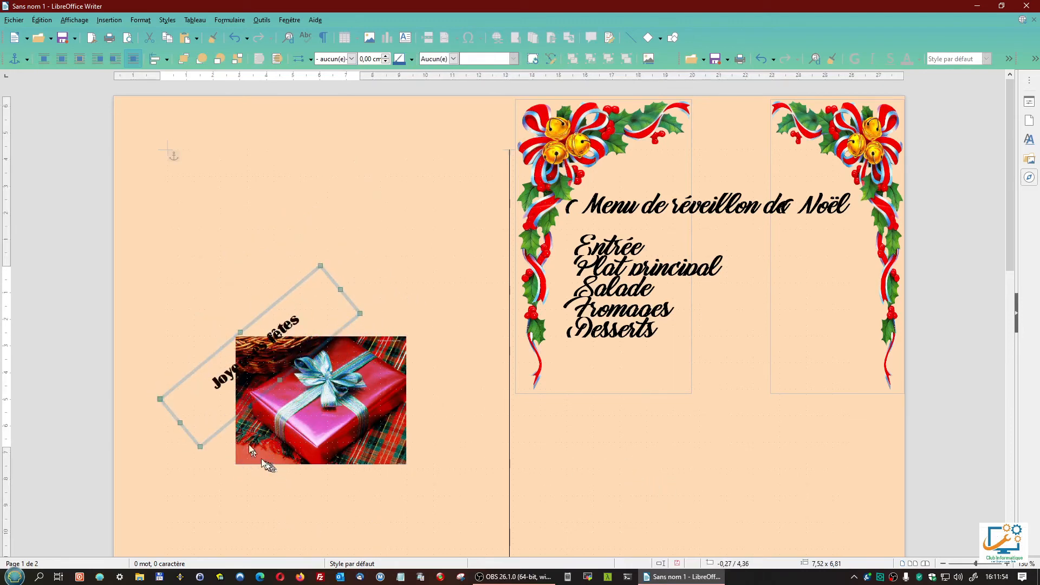
Step: Bring the gift picture to the front, over the Joyeuses fêtes text box
left_click(311, 417)
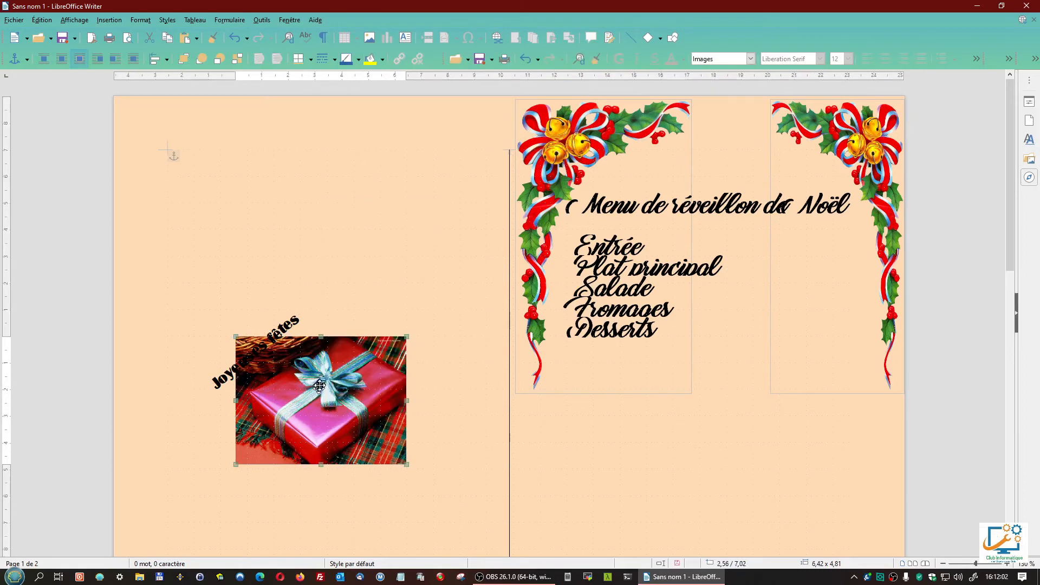
right_click(320, 394)
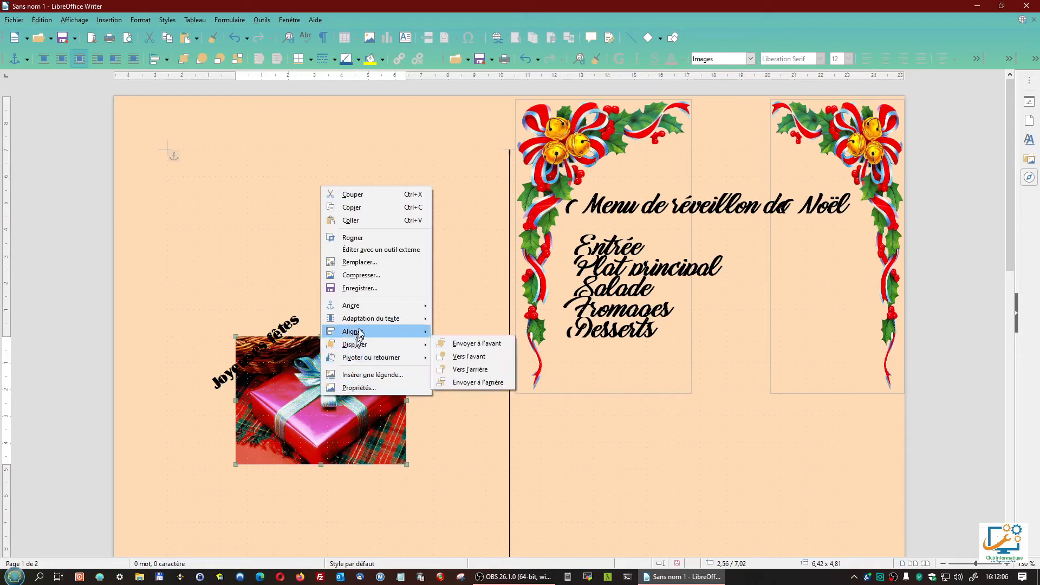
mouse_move(360, 342)
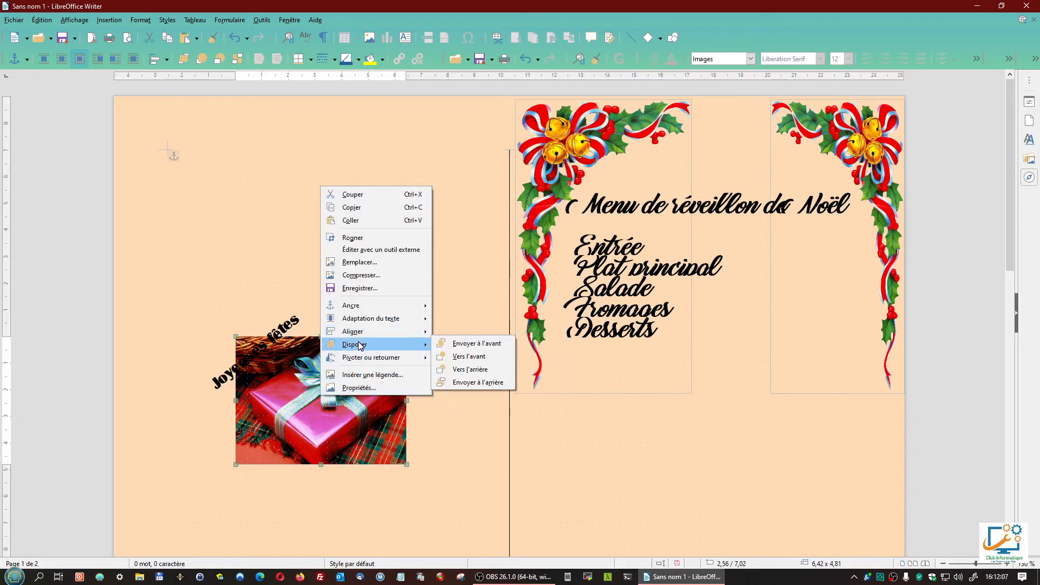
left_click(475, 346)
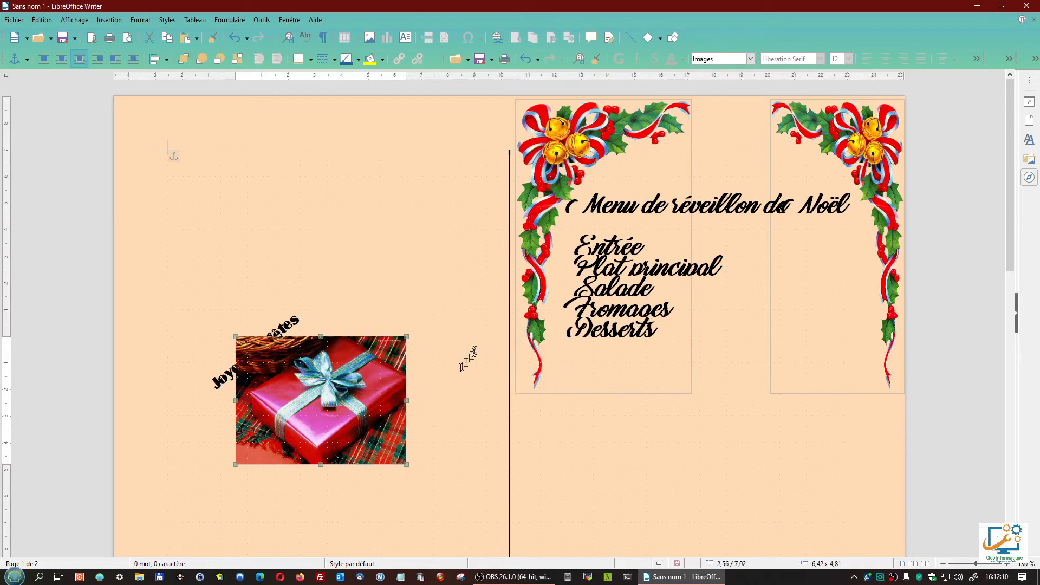
Step: Bring the Joyeuses fêtes text box to the front and reposition it diagonally across the gift picture's upper-left corner
left_click(227, 382)
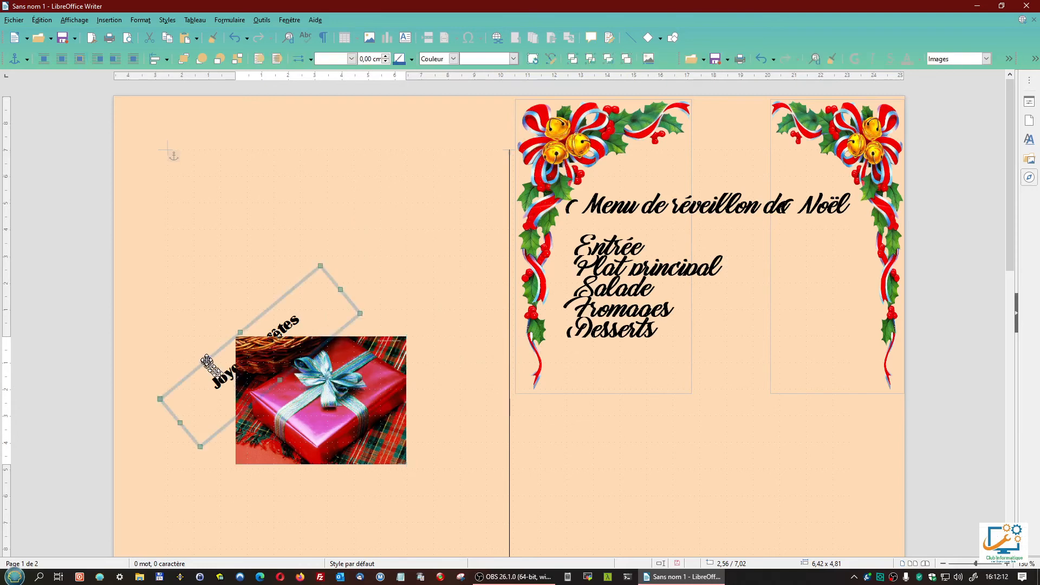
left_click_drag(209, 360, 190, 431)
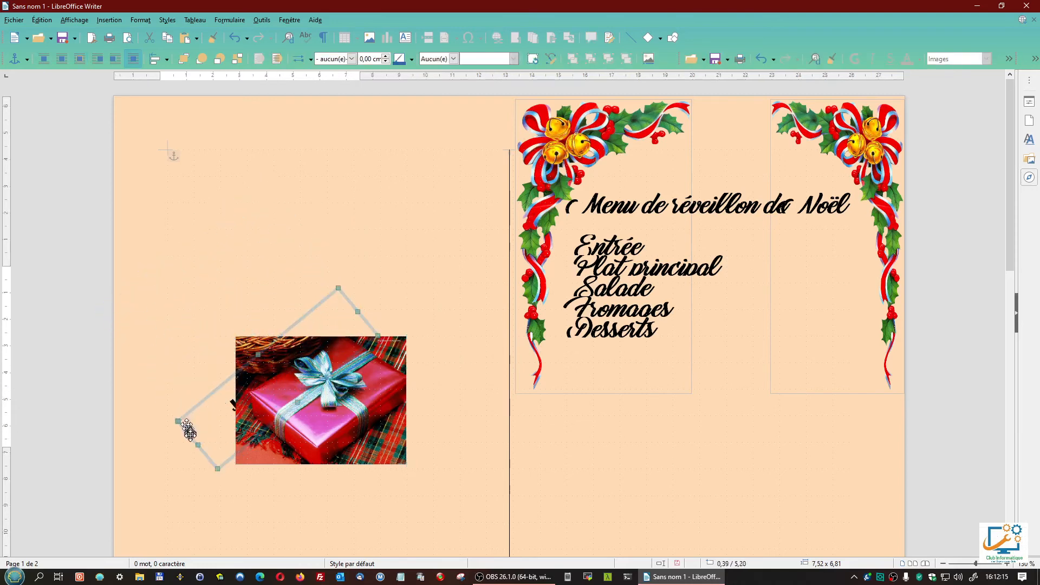
right_click(223, 462)
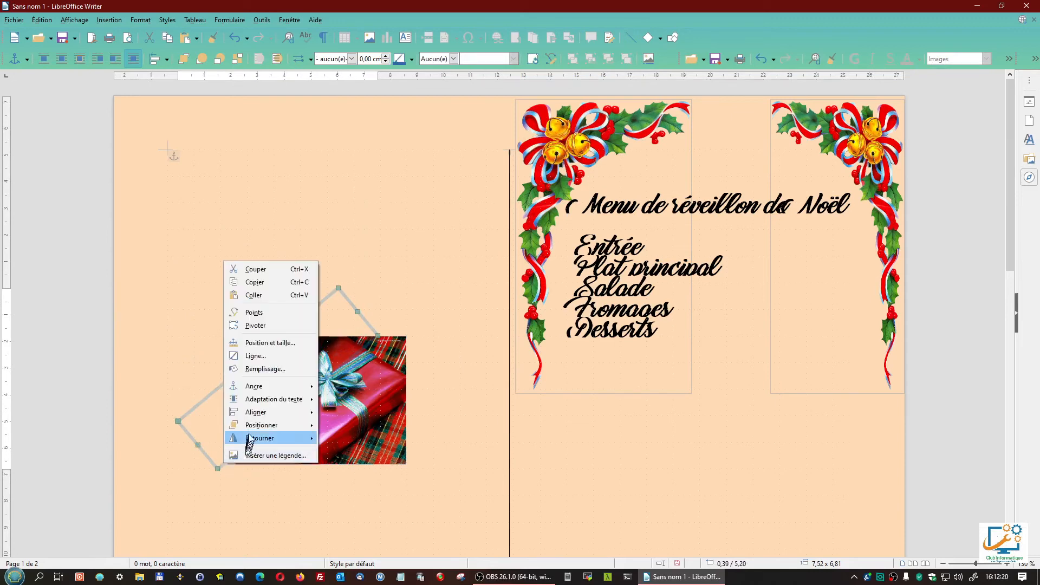
mouse_move(259, 416)
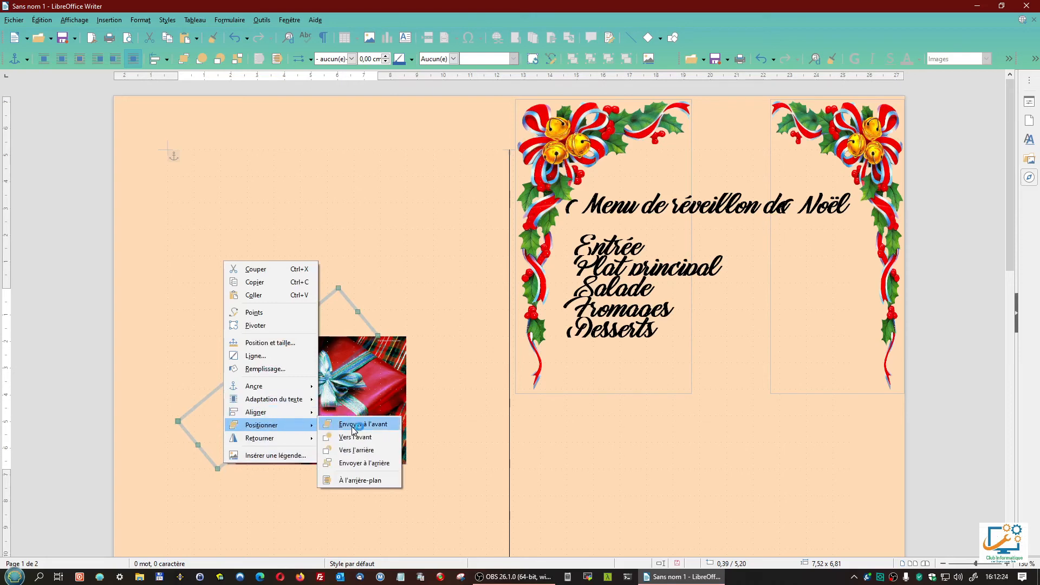
left_click(352, 425)
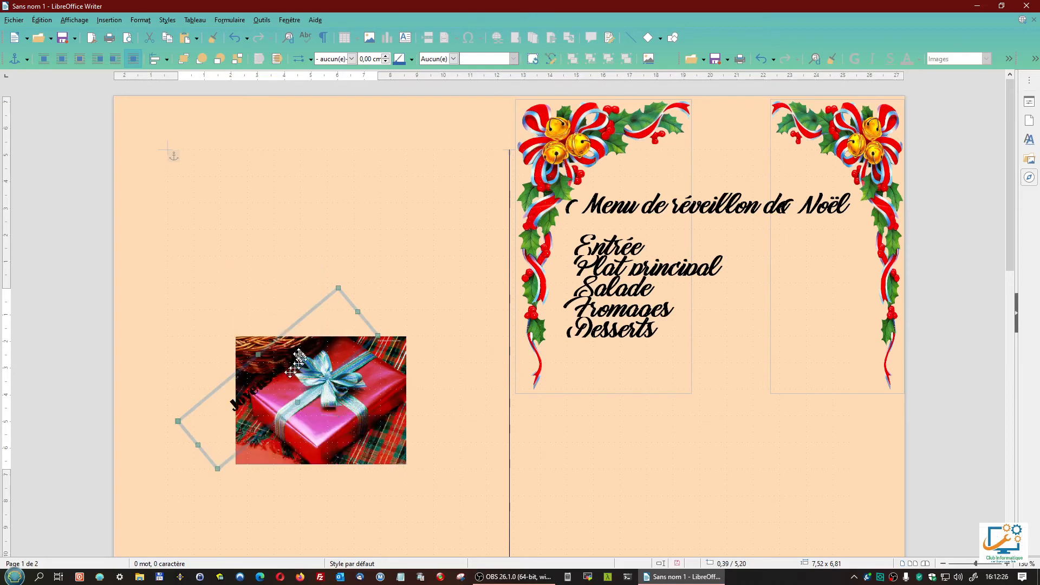
left_click_drag(305, 315, 302, 293)
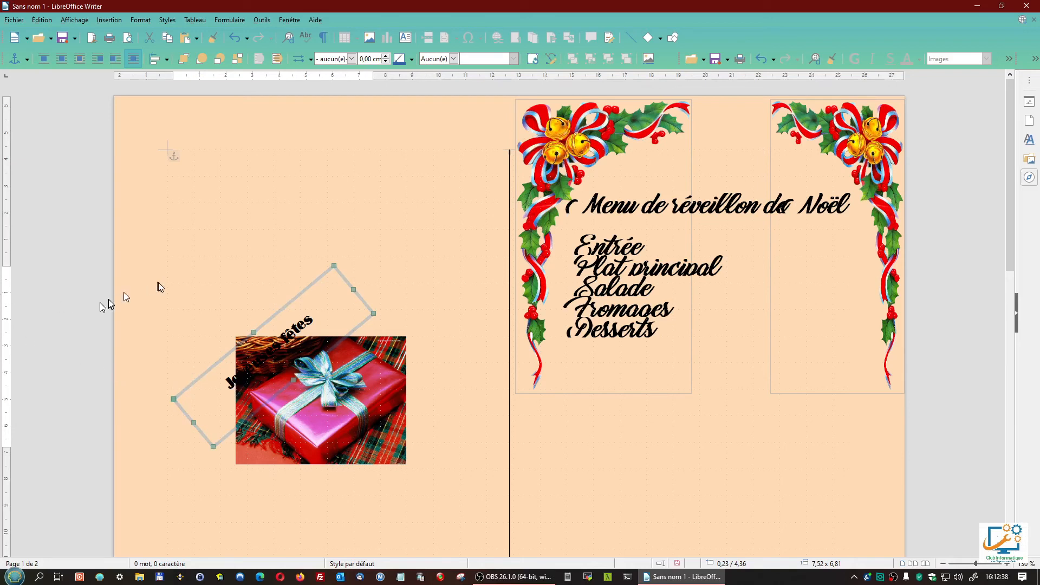
Step: Place the text cursor in the left column of the second page
scroll(234, 301, "down", 6)
scroll(234, 301, "down", 6)
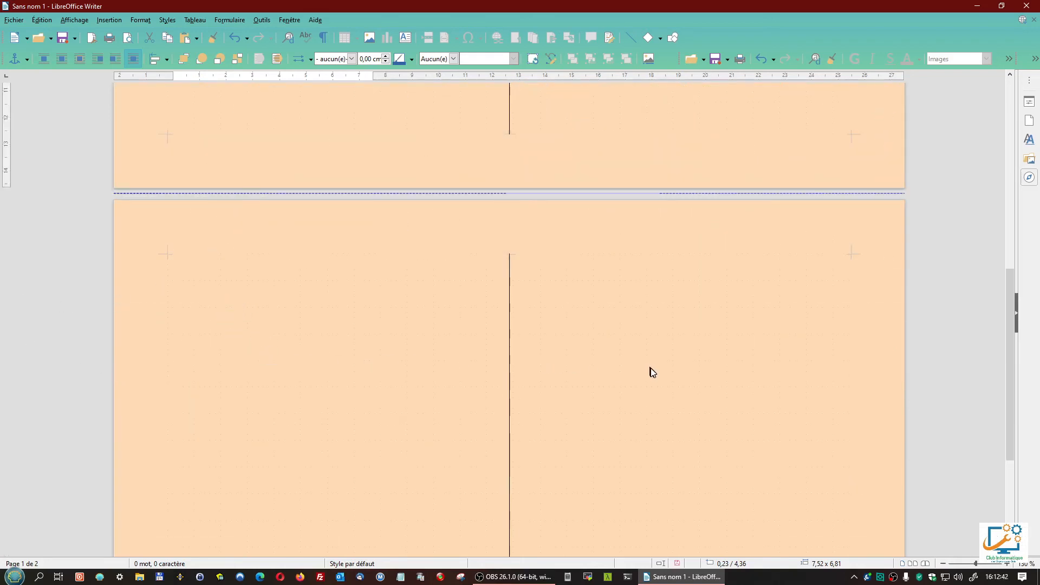
left_click(282, 373)
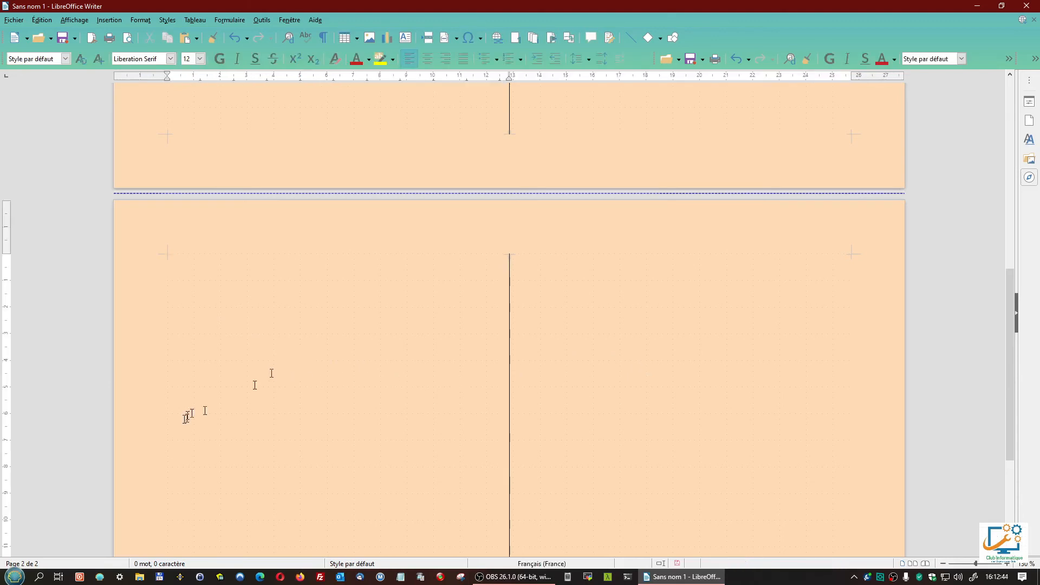
scroll(201, 412, "up", 3)
scroll(206, 420, "up", 3)
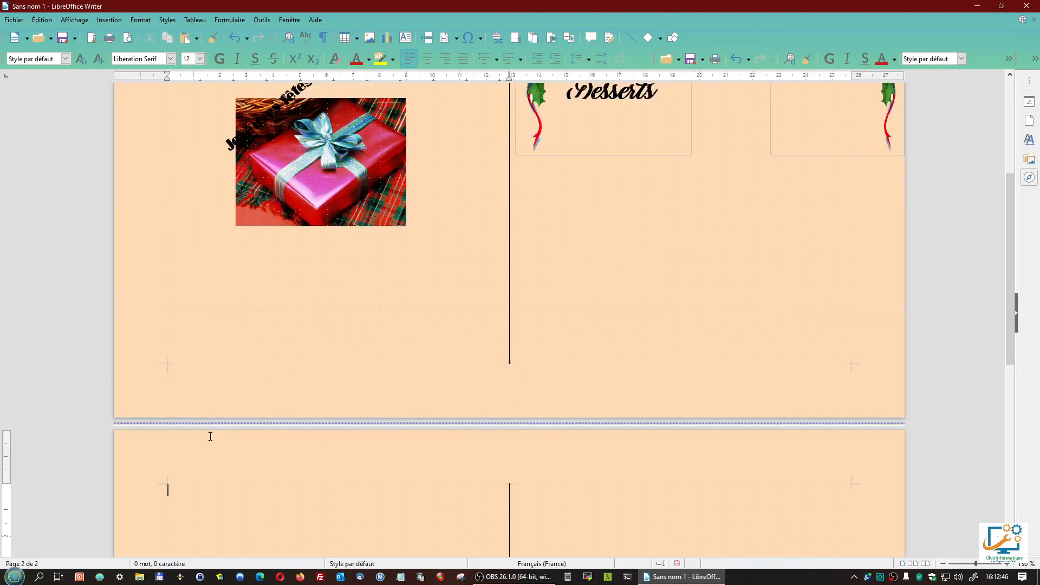
scroll(200, 466, "down", 6)
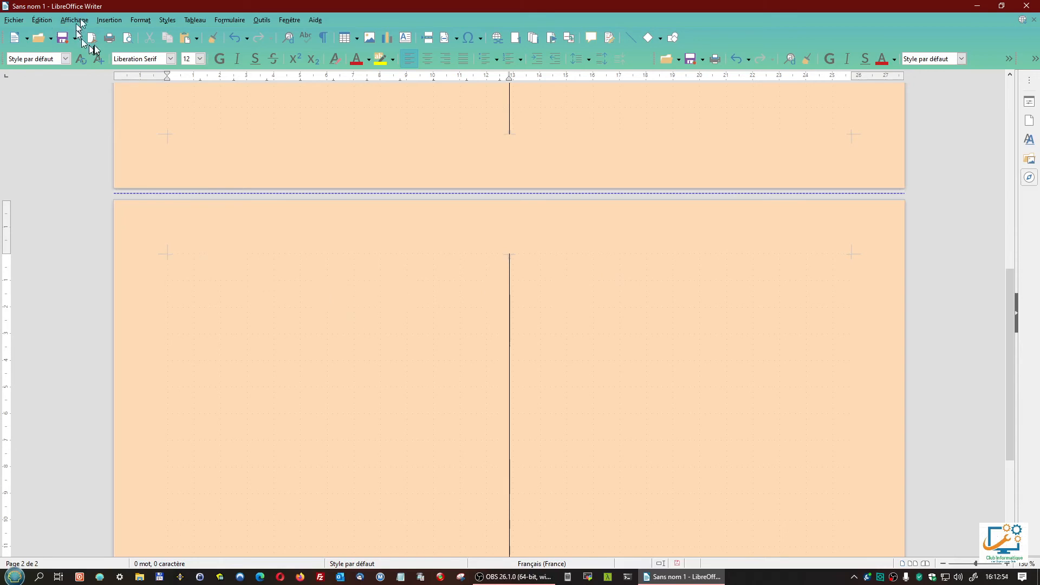
Step: Insert the picture Bottenoel.jpg from the Motifs folder in the left column of the second page
left_click(109, 20)
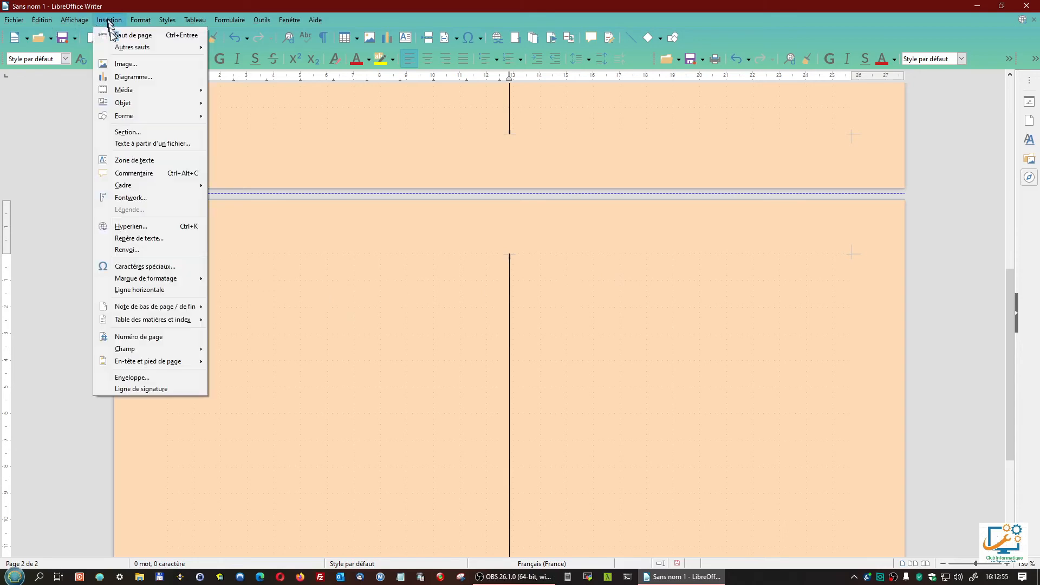
left_click(126, 64)
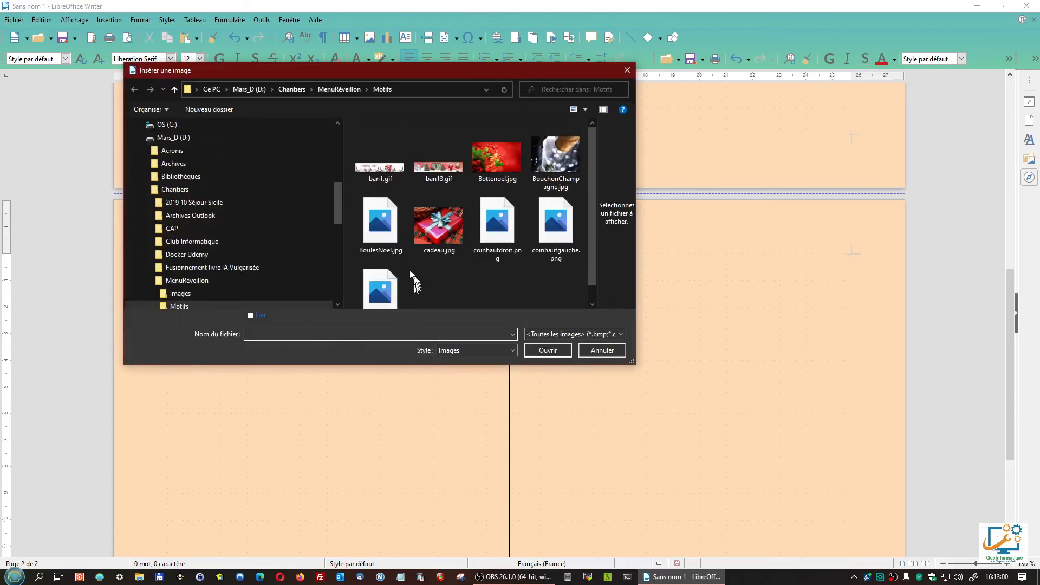
double_click(493, 160)
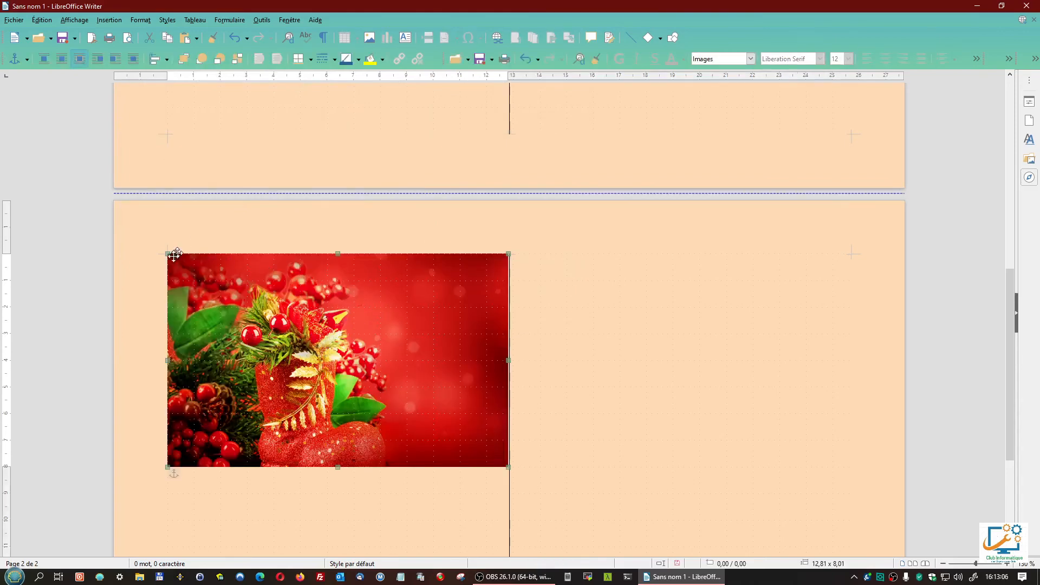
Step: Shrink the Christmas boot picture to about 7.75 × 4.84 cm and place it near the top of the left column
left_click_drag(167, 254, 302, 337)
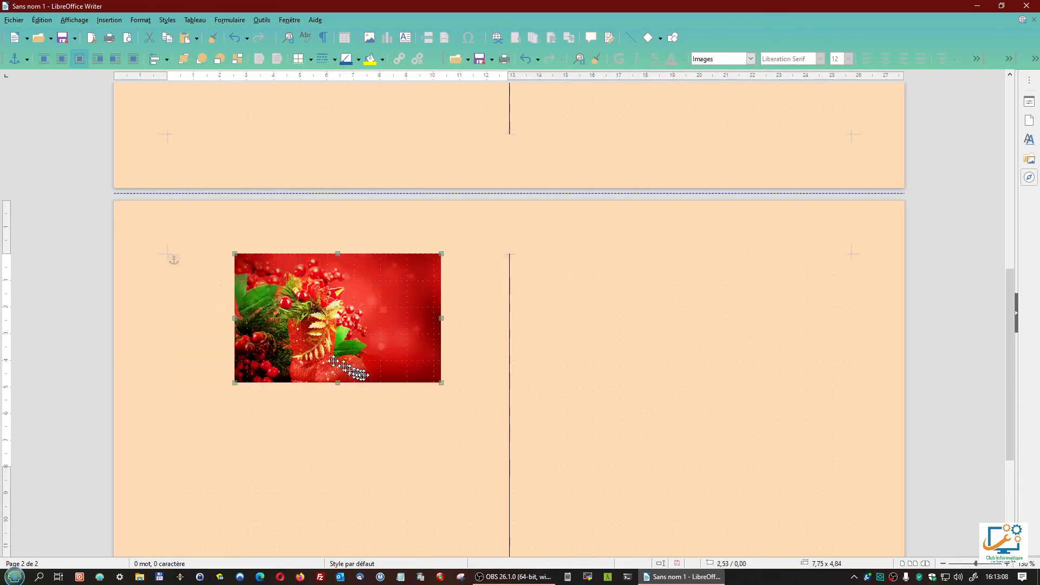
left_click_drag(364, 351, 332, 352)
left_click(594, 318)
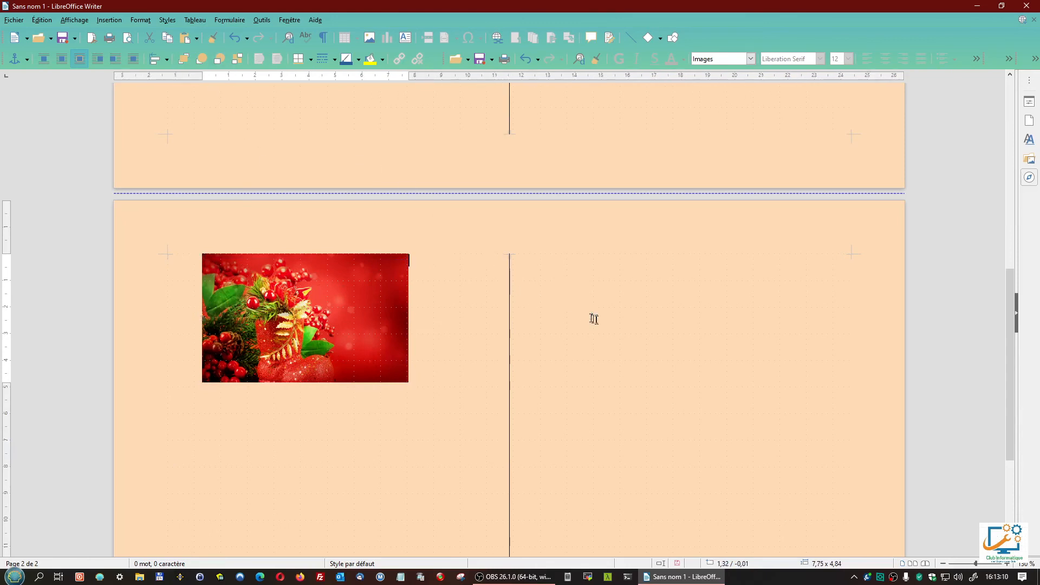
Step: Insert the picture BouchonChampagne.jpg on the second page and move it below the boot picture
left_click(109, 20)
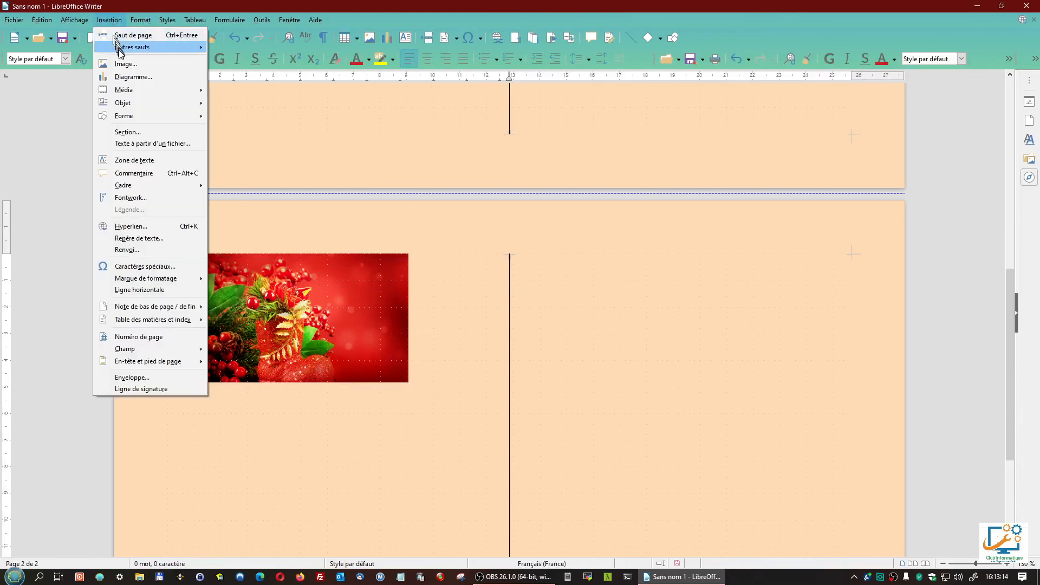
left_click(122, 65)
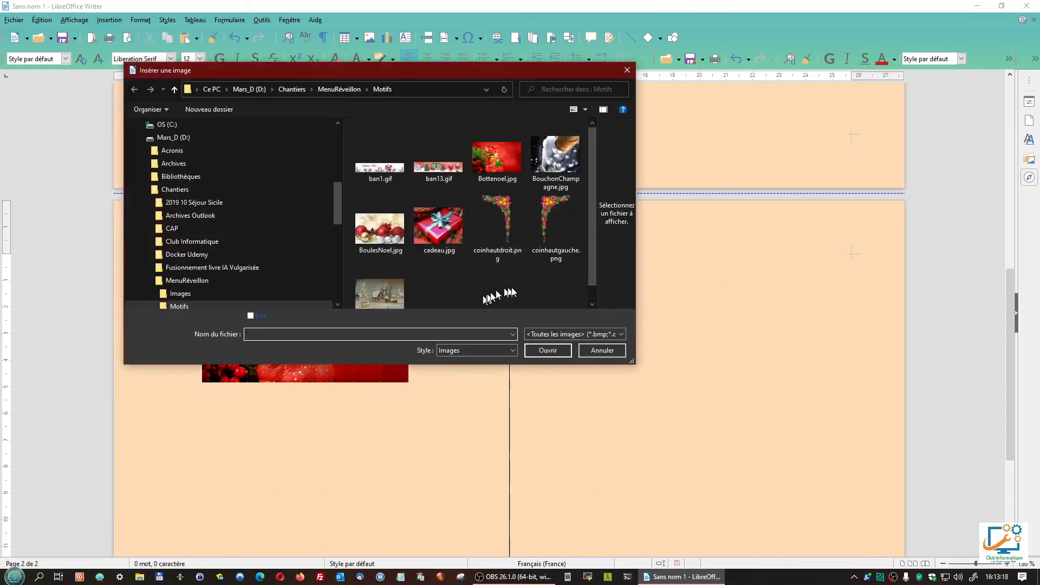
double_click(558, 153)
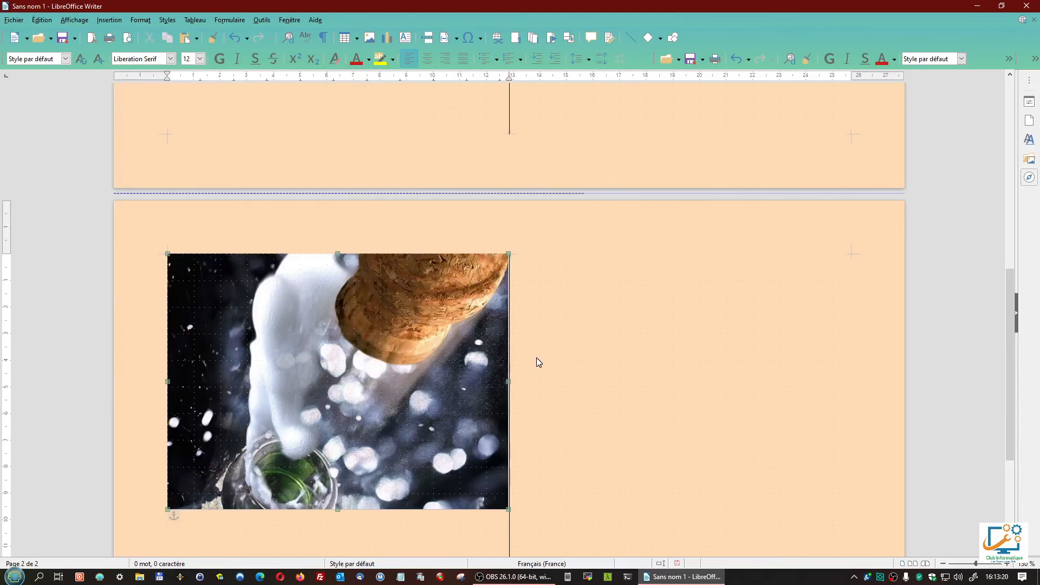
left_click_drag(351, 363, 780, 384)
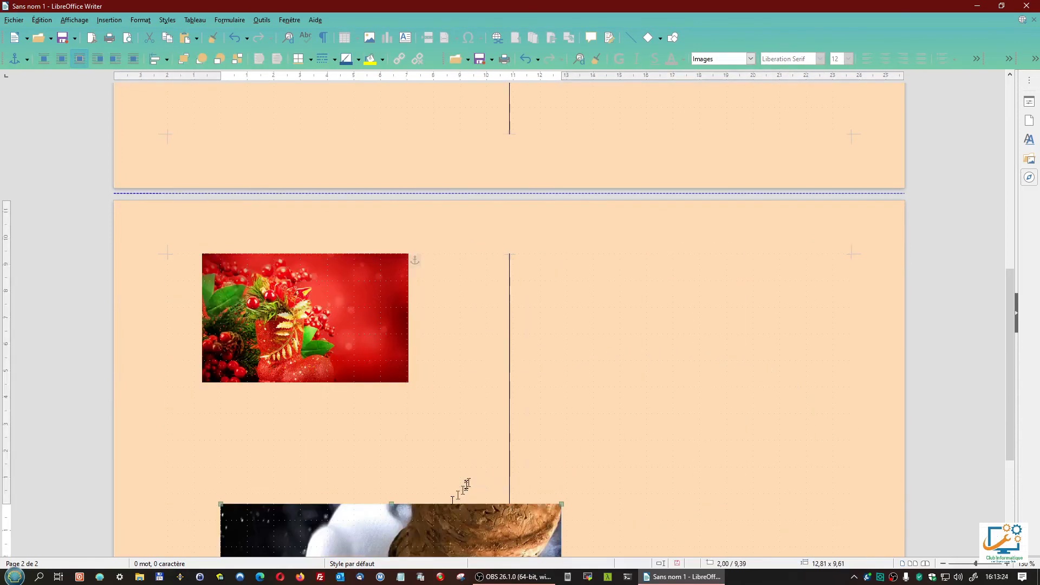
Step: Anchor the champagne picture to the page and move it into the right column, level with the boot picture
right_click(245, 522)
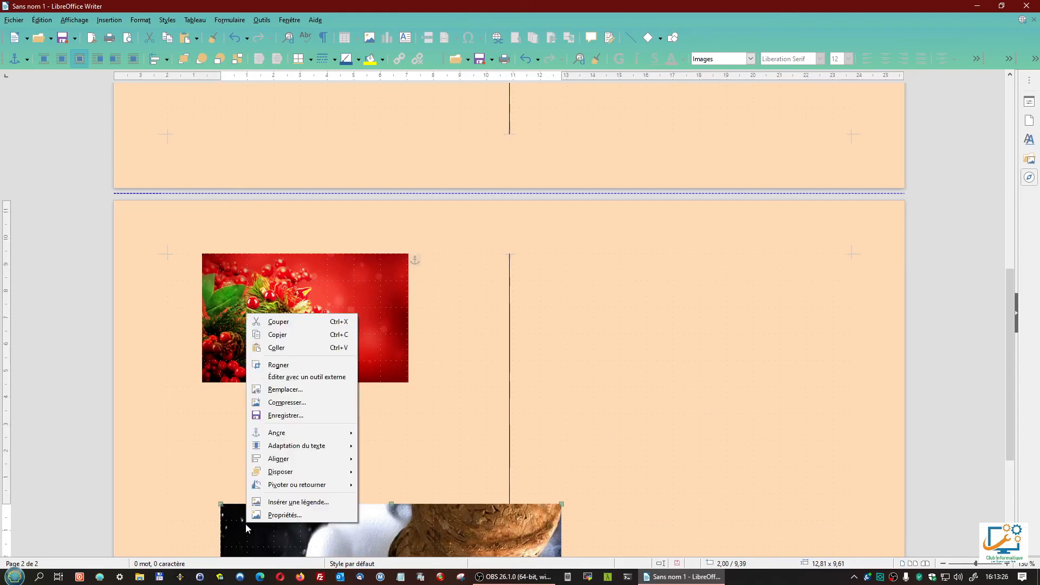
left_click(271, 512)
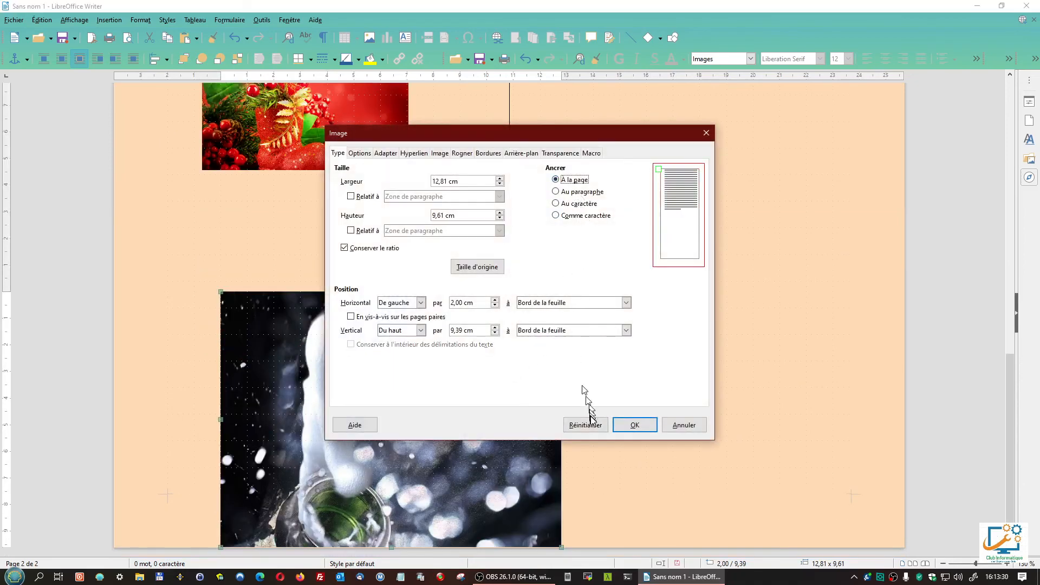
left_click(634, 425)
left_click_drag(354, 407, 705, 263)
scroll(674, 276, "up", 3)
left_click_drag(622, 405, 596, 342)
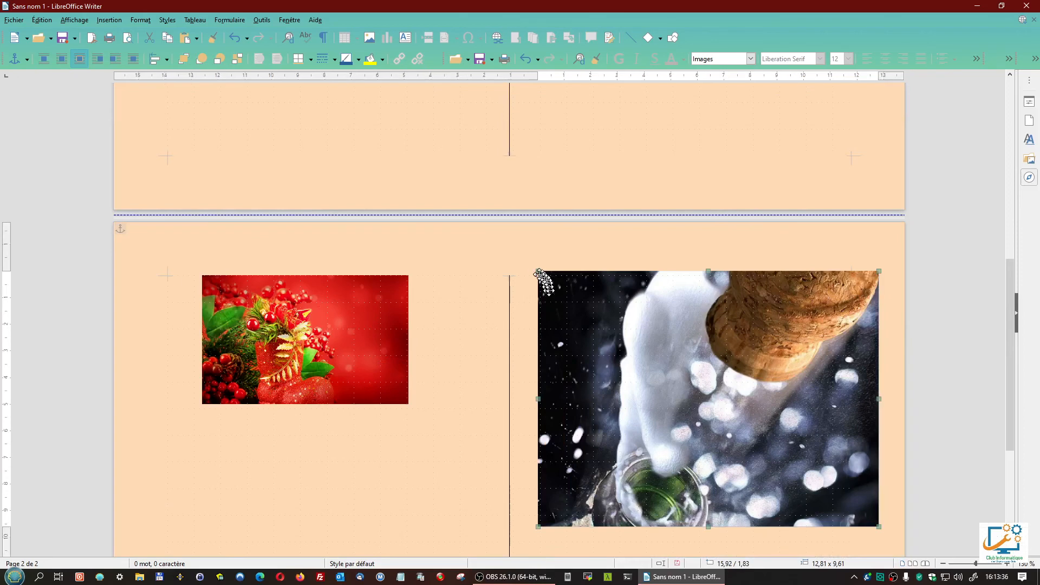
Step: Shrink the champagne picture to about 8.50 × 6.38 cm and position it in the upper part of the right column
left_click_drag(537, 271, 600, 331)
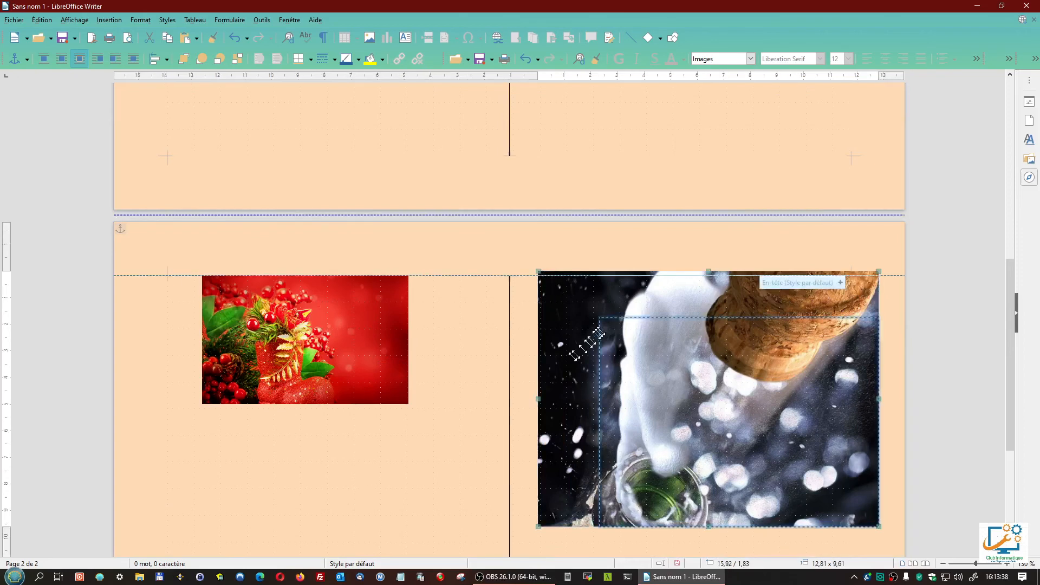
left_click_drag(657, 402, 600, 369)
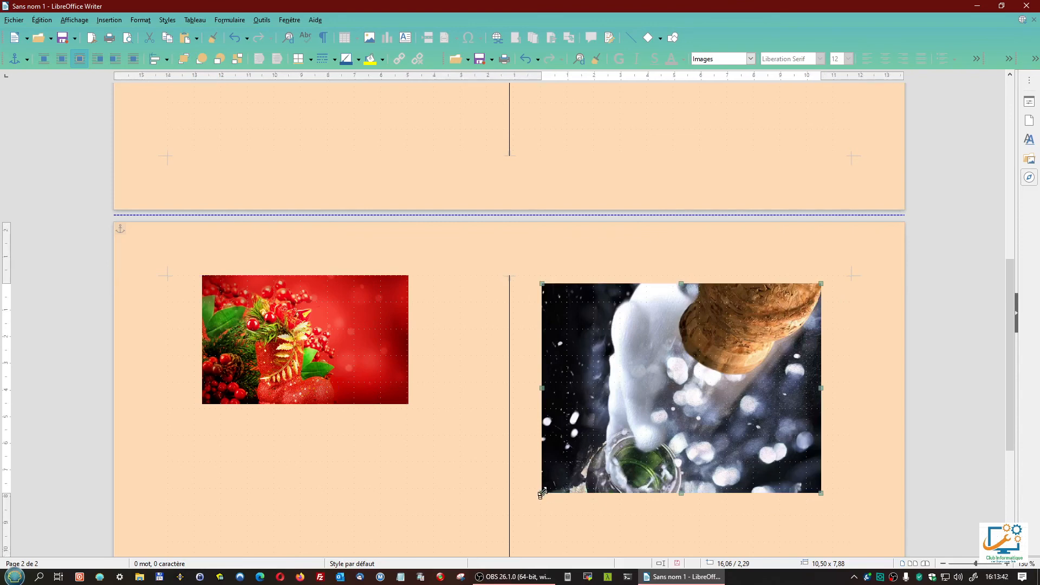
mouse_move(545, 490)
left_mouse_down()
mouse_move(566, 452)
mouse_move(539, 487)
left_mouse_up()
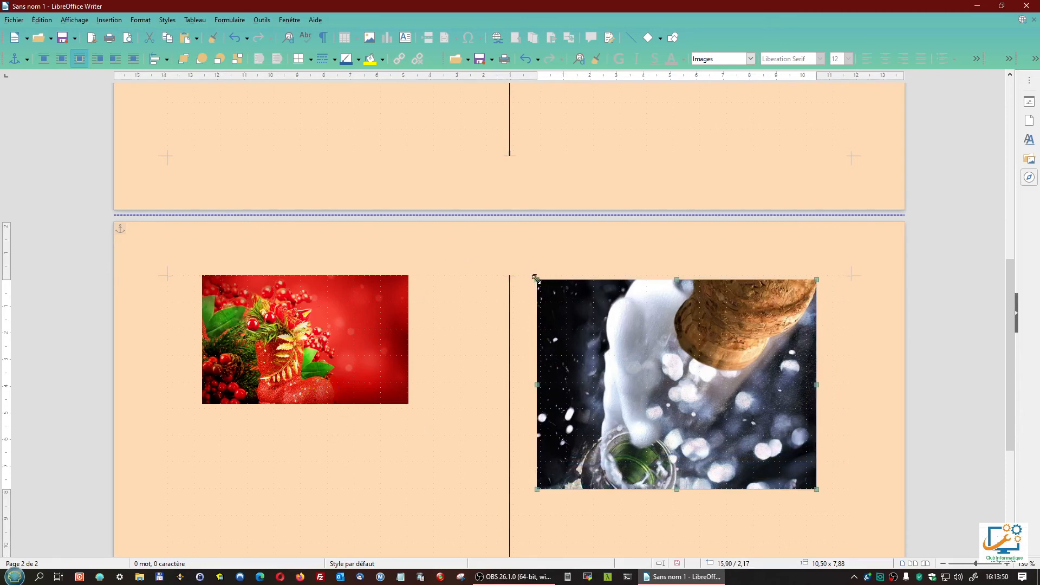
left_click_drag(535, 278, 590, 320)
left_click_drag(632, 370, 600, 337)
Step: Move the boot picture lower in the left column and add a text box reading "Bonne année" above it
left_click_drag(329, 347, 357, 401)
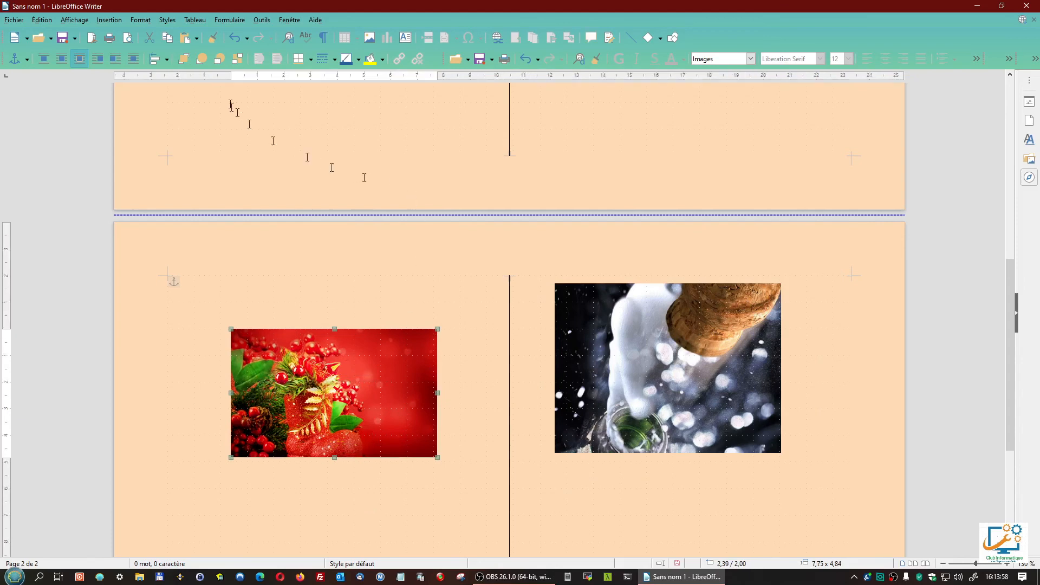
left_click(405, 38)
left_click_drag(206, 251, 397, 295)
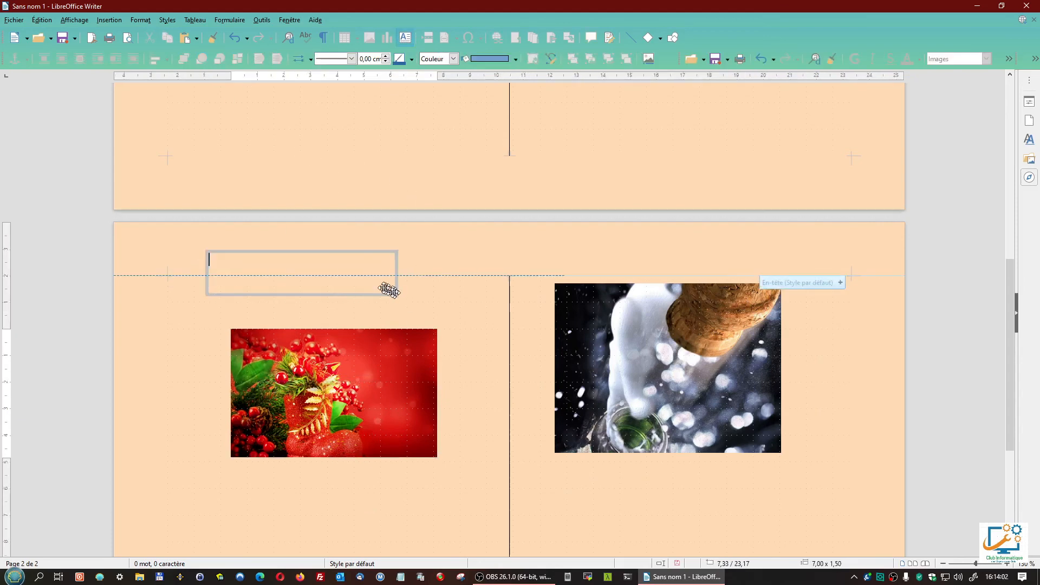
type("B")
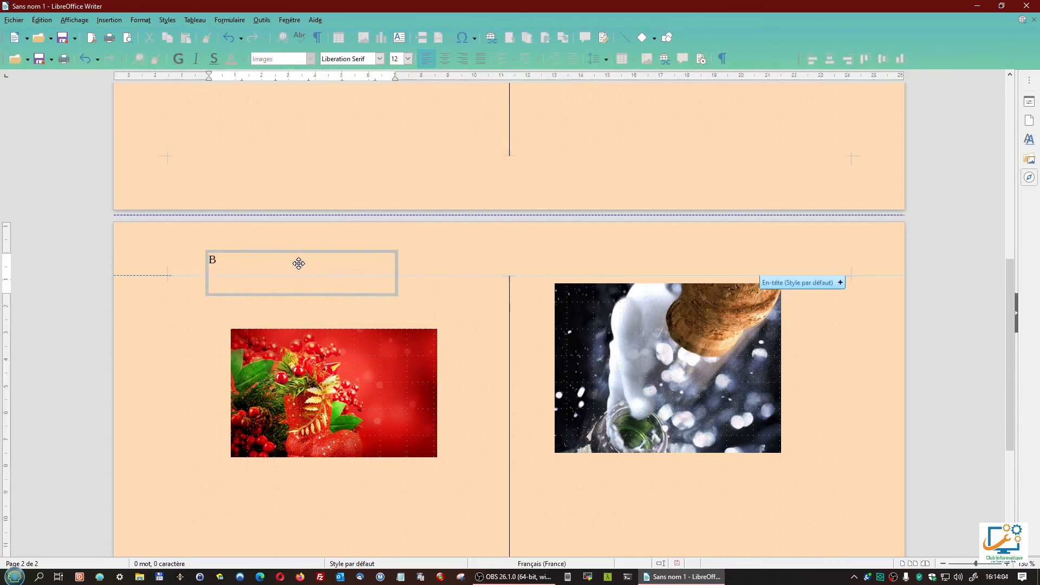
type("onne année")
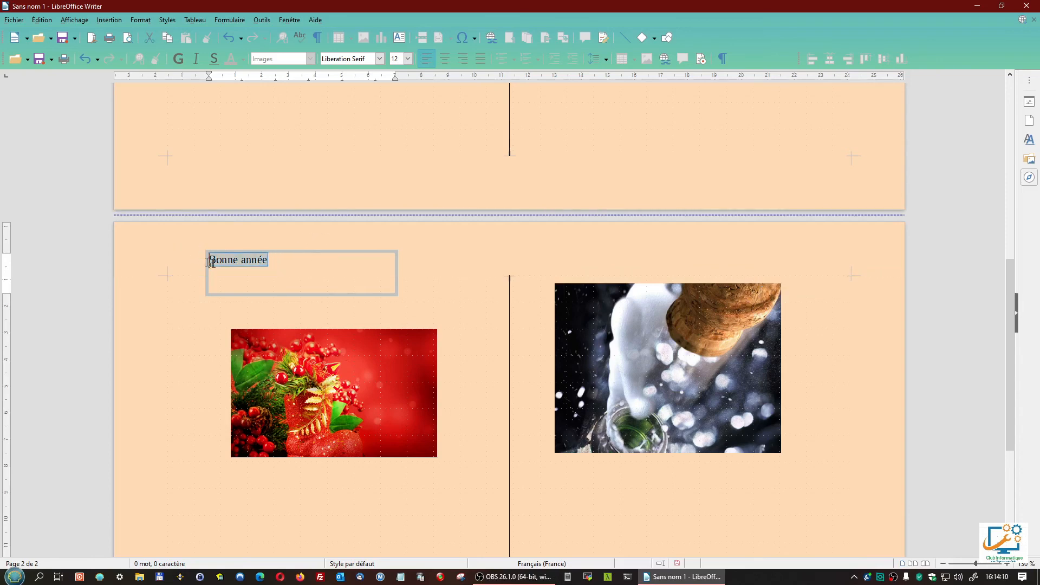
Step: Format the Bonne année text as 24 pt bold and centre it in its text box
left_click_drag(265, 273, 200, 262)
left_click(409, 60)
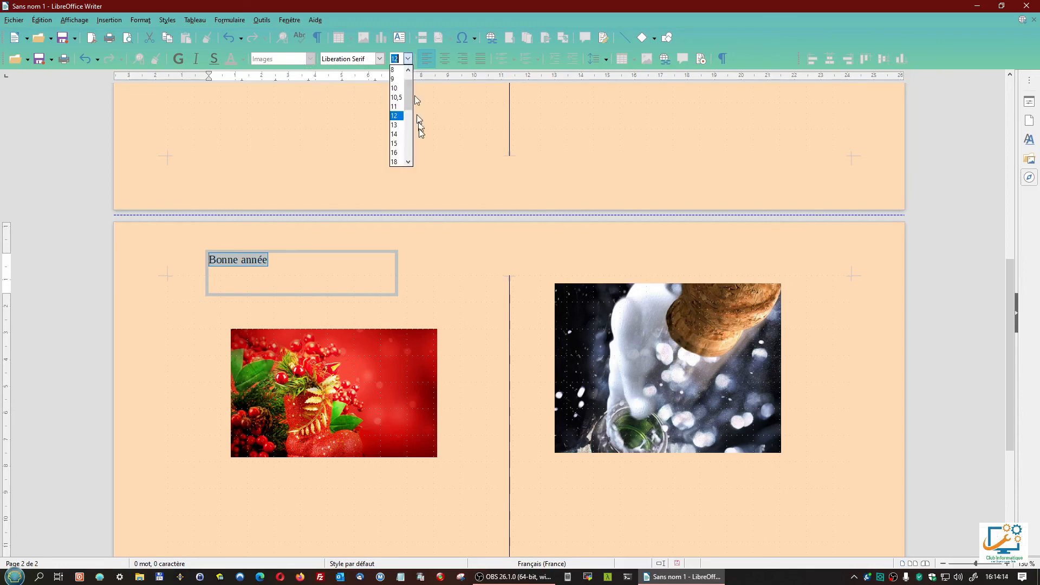
left_click(407, 160)
left_click(407, 160)
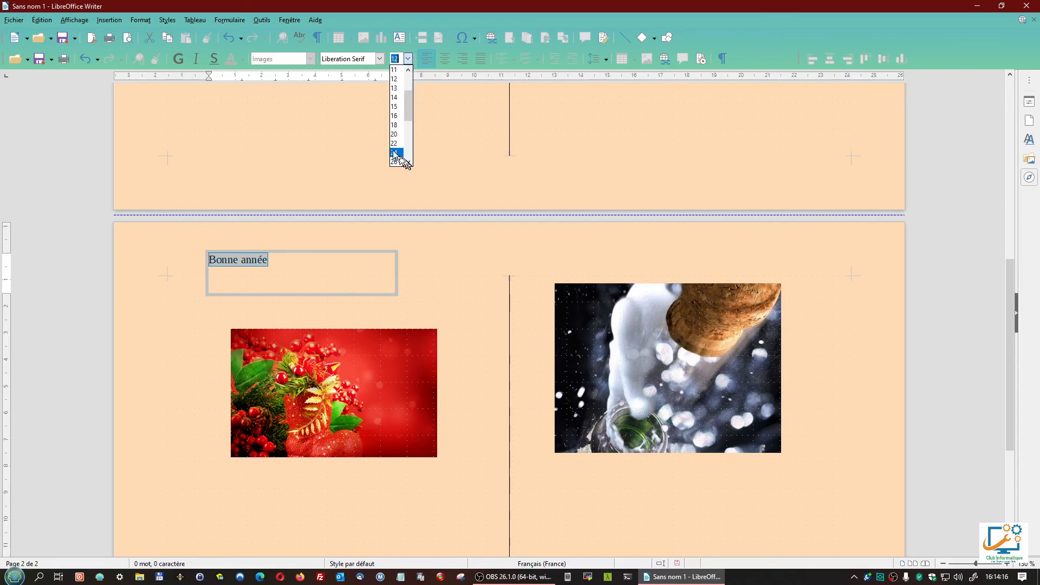
left_click(396, 152)
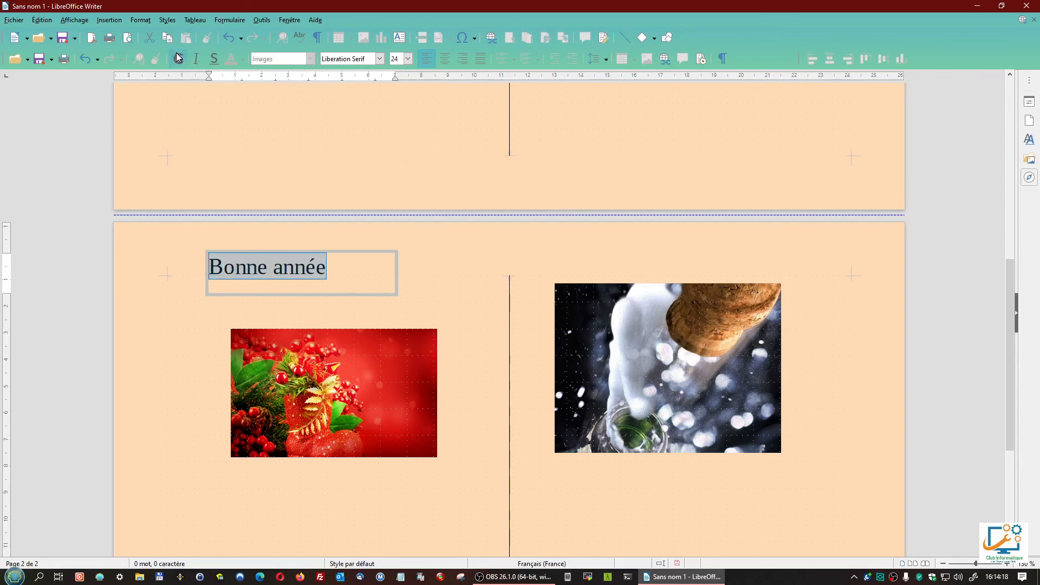
left_click(178, 59)
left_click(442, 60)
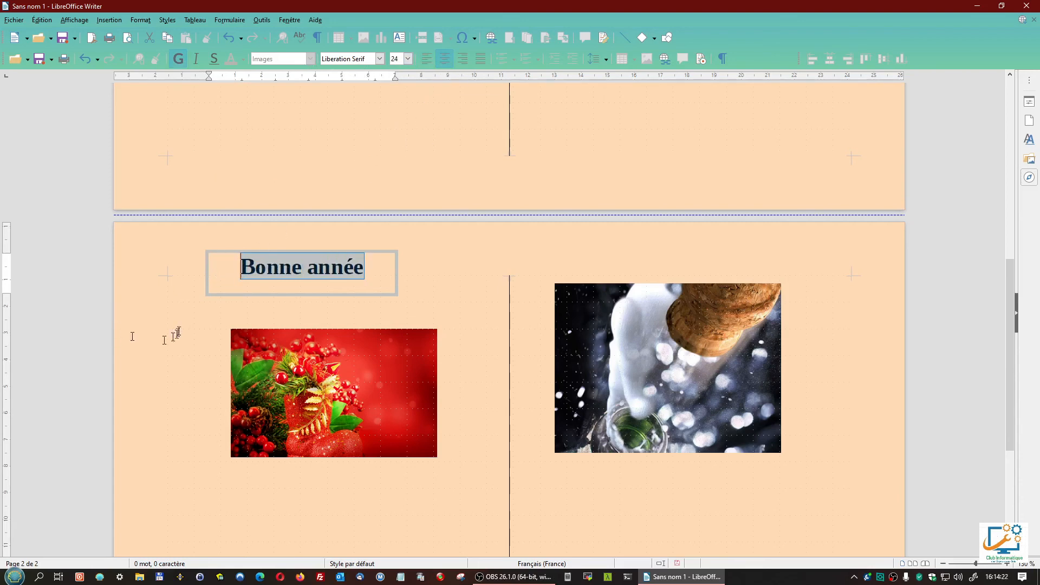
left_click(155, 321)
Step: Rotate the Bonne année text box by about 180° so that it reads upside down
left_click(243, 293)
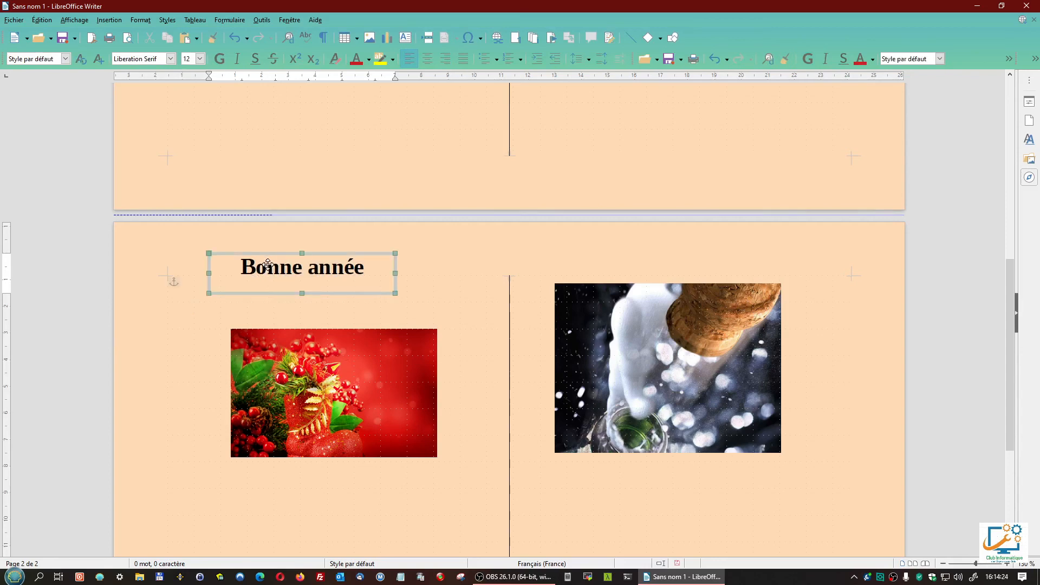
right_click(245, 294)
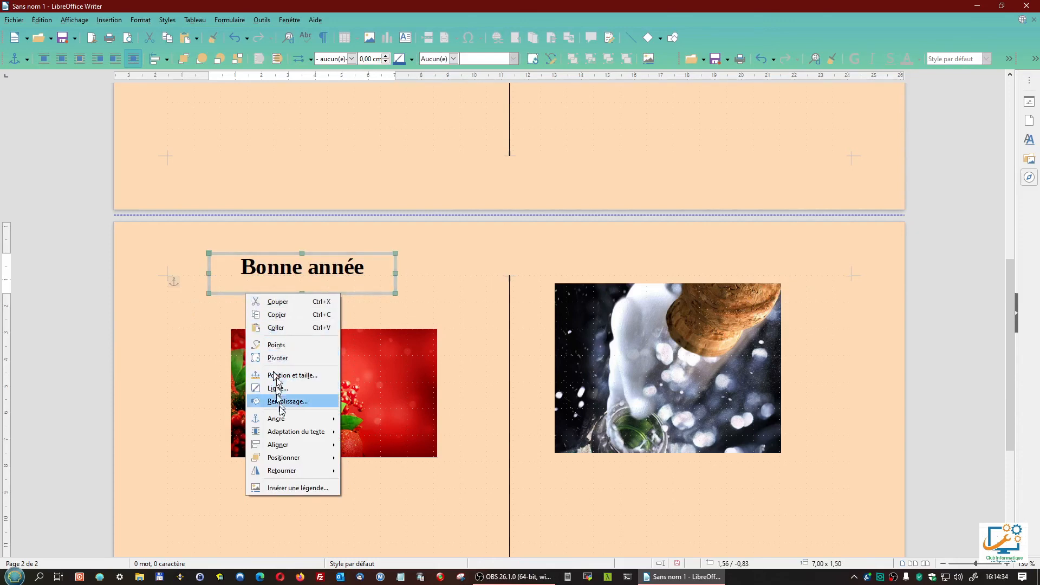
mouse_move(291, 474)
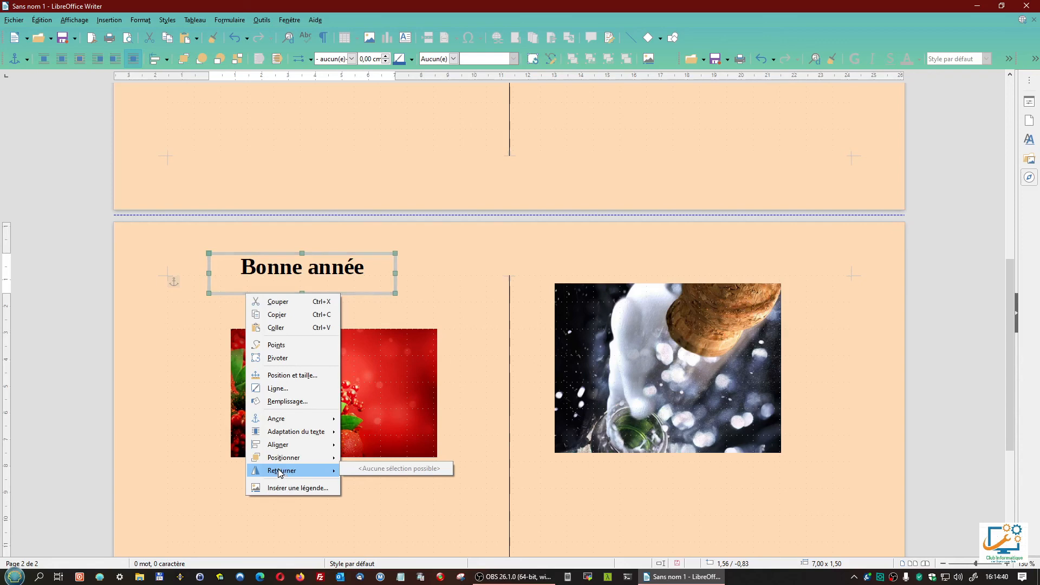
left_click(210, 284)
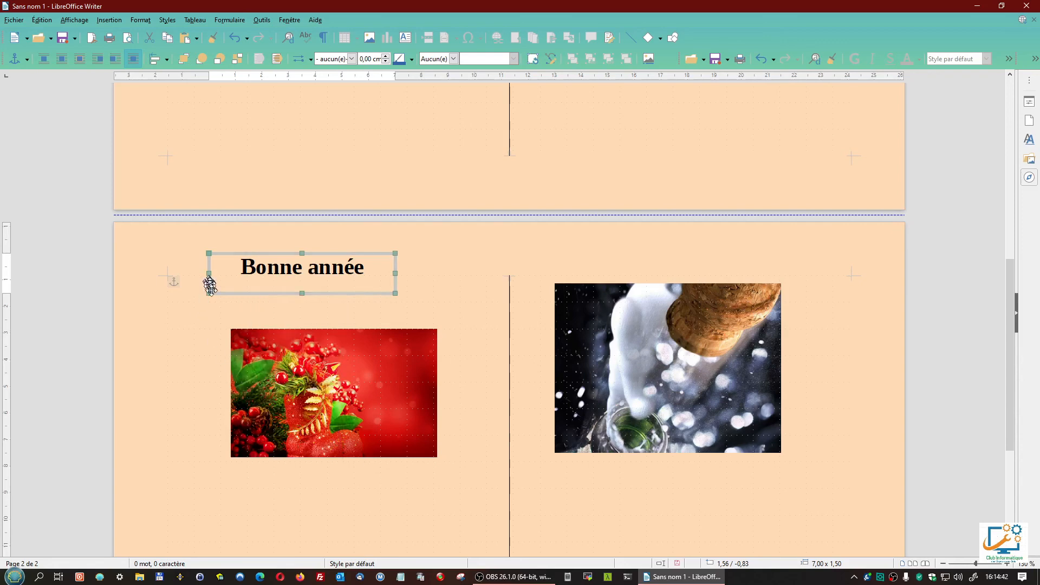
right_click(226, 297)
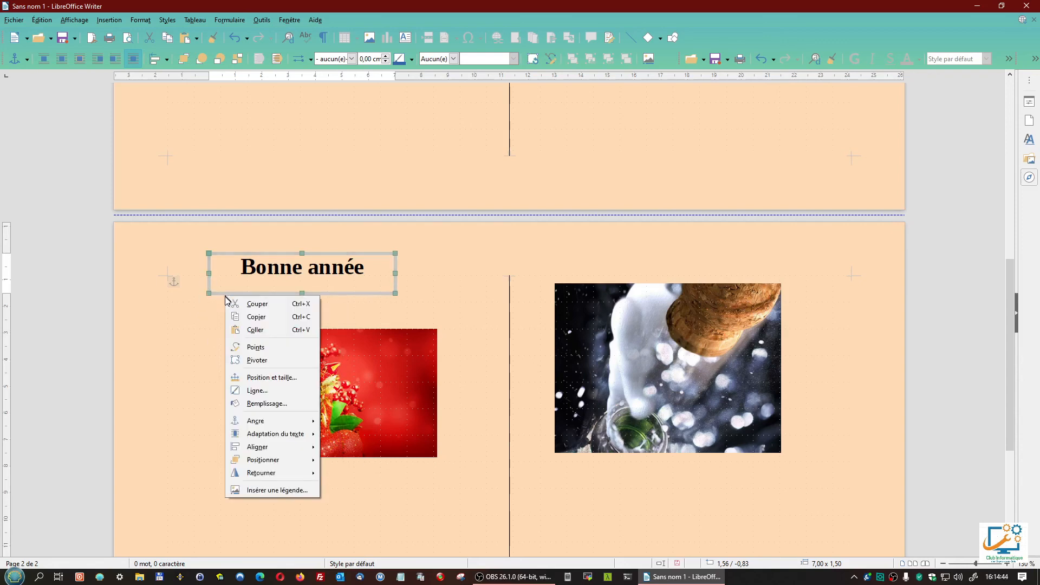
mouse_move(258, 449)
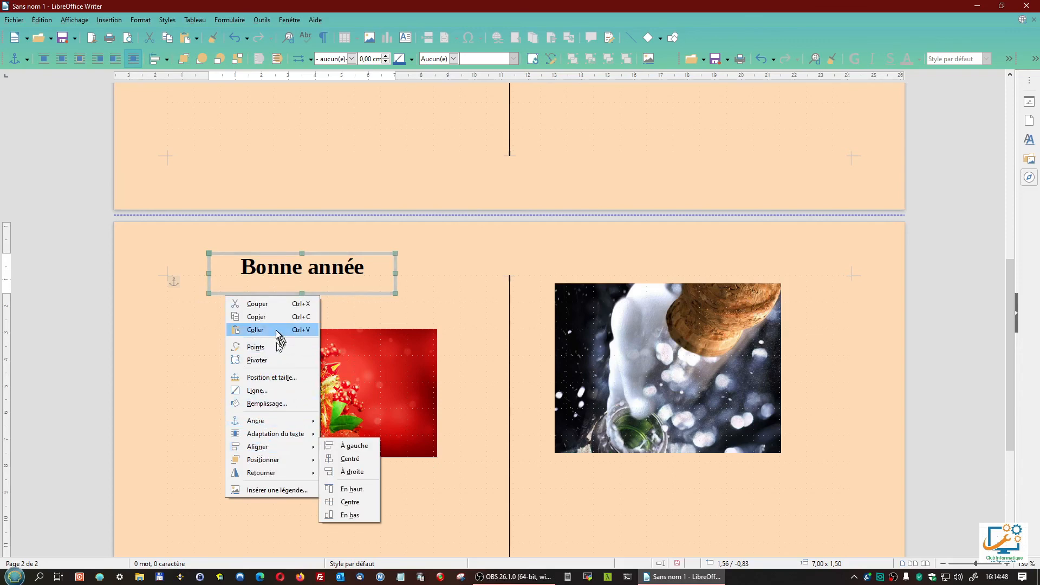
left_click(255, 361)
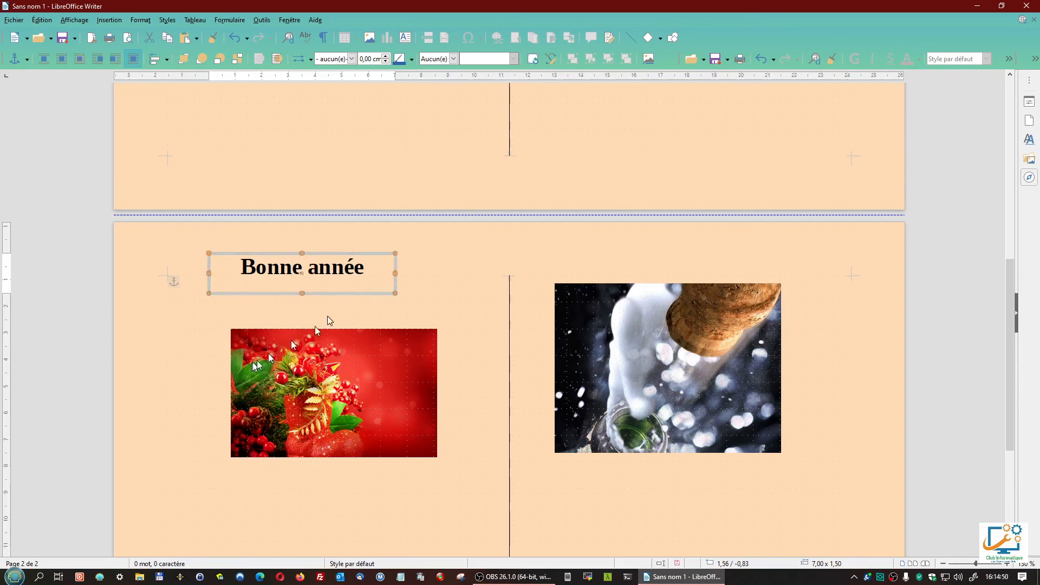
left_click_drag(395, 293, 192, 274)
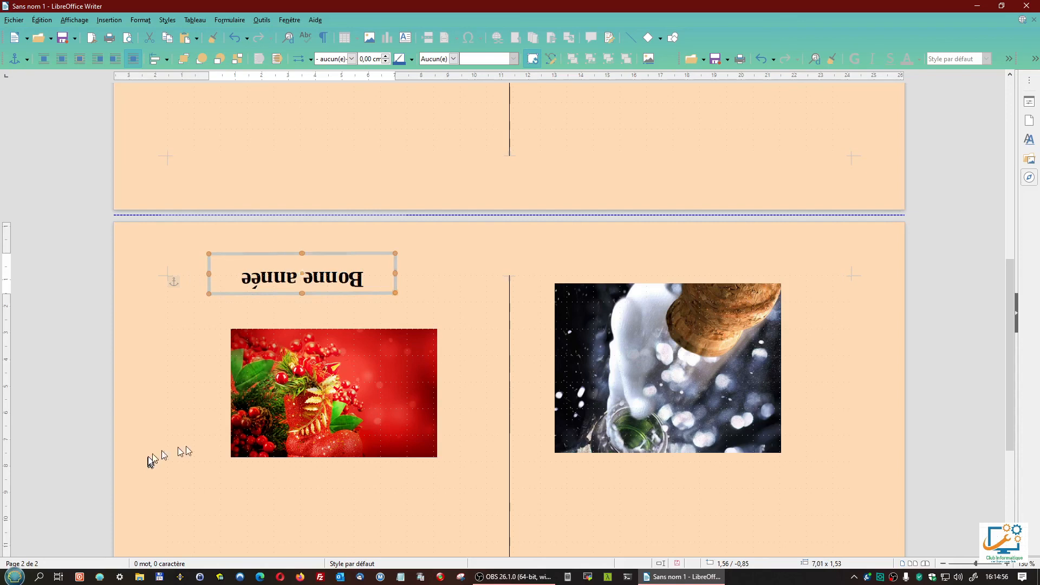
Step: Flip the boot picture in the left column vertically
left_click(286, 406)
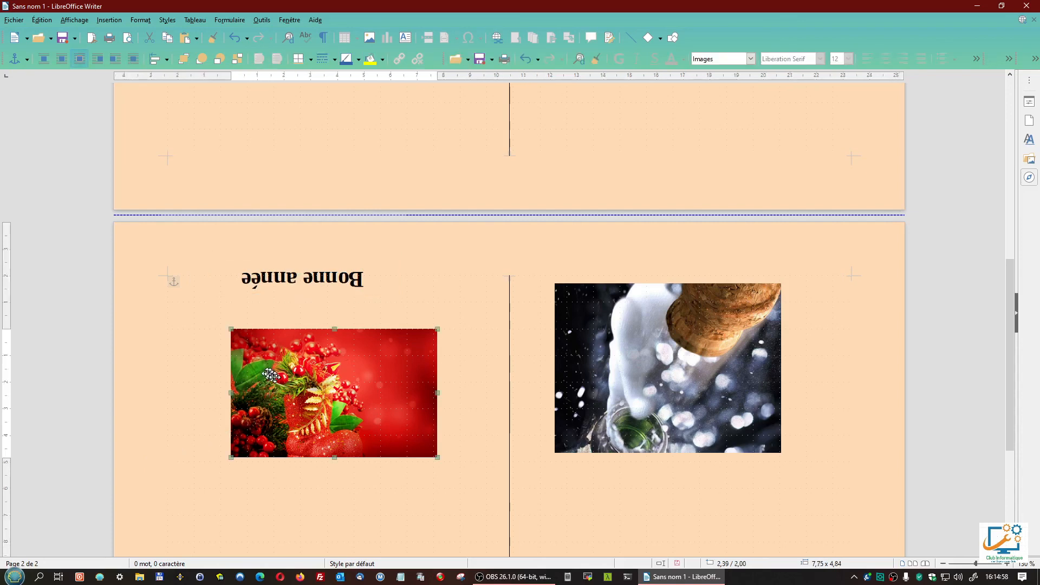
right_click(273, 382)
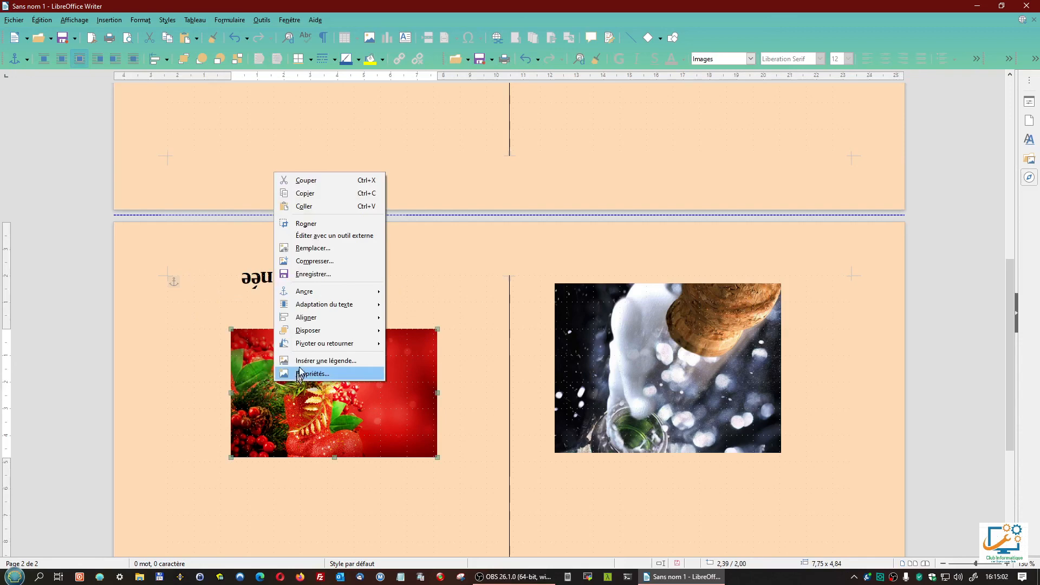
mouse_move(305, 346)
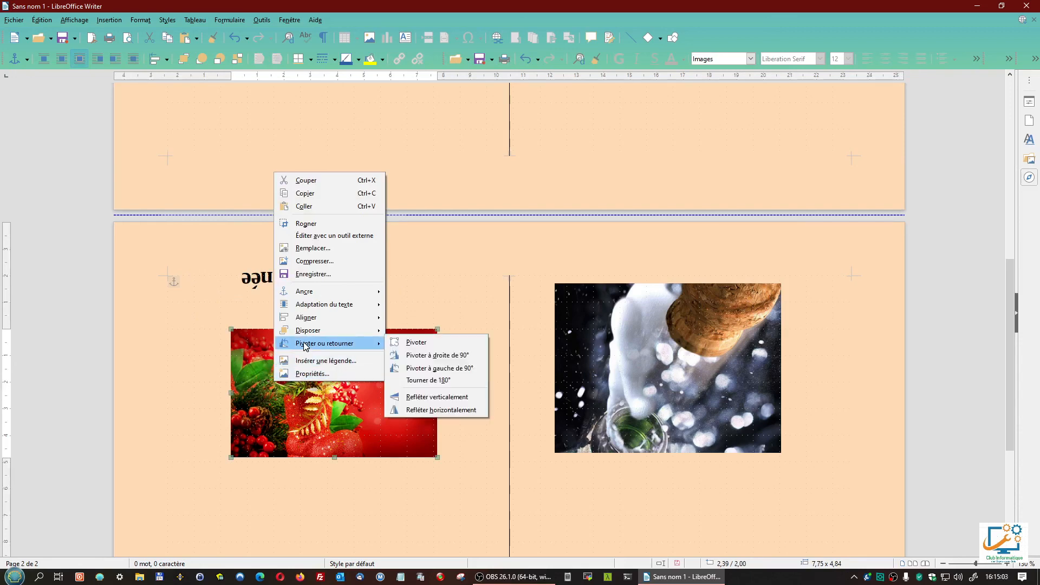
left_click(426, 398)
Step: Flip the champagne cork picture in the right column of page two vertically
left_click(677, 394)
right_click(679, 375)
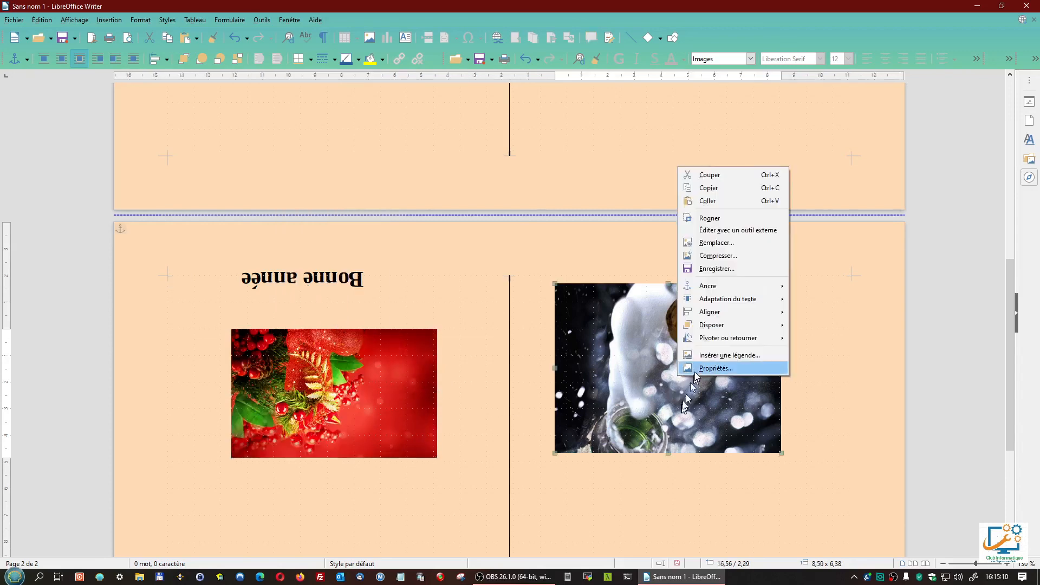
mouse_move(710, 339)
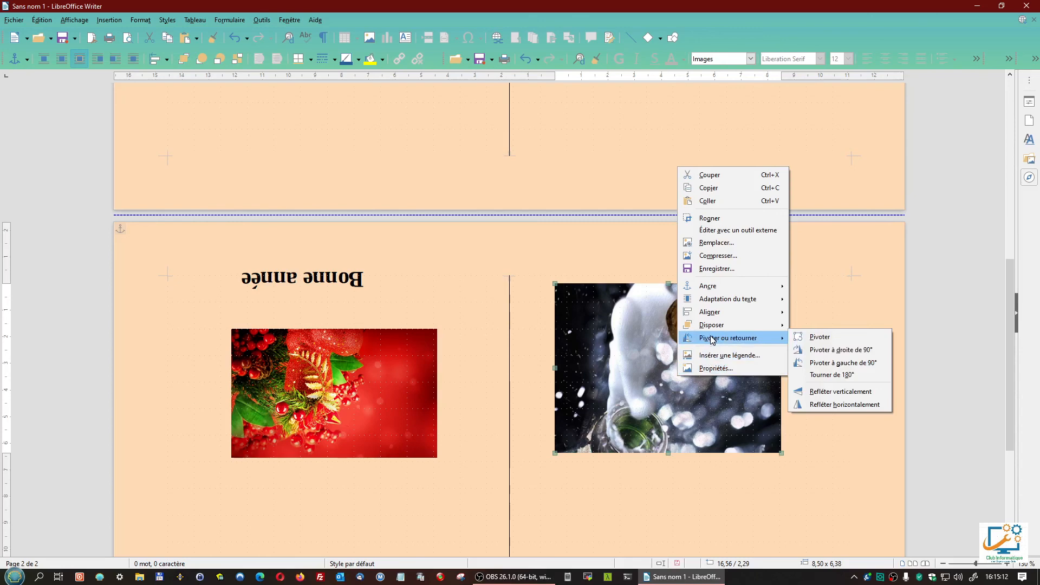
left_click(816, 391)
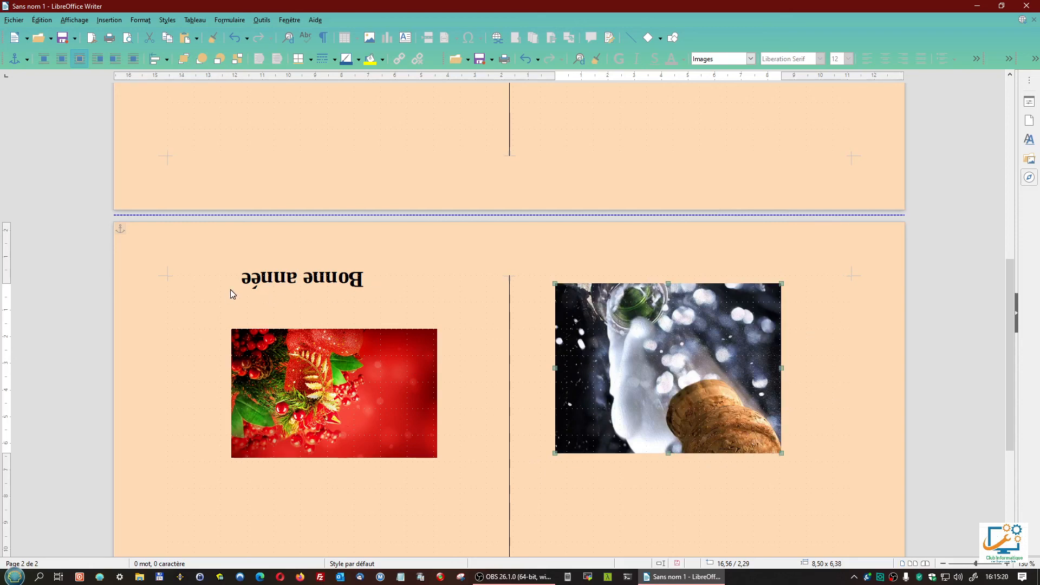
scroll(441, 165, "up", 6)
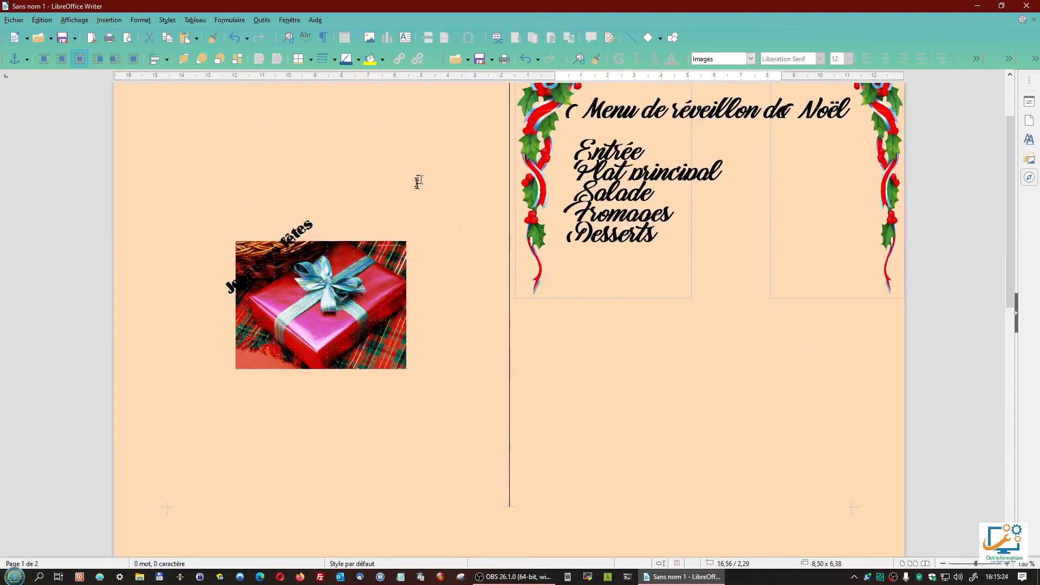
scroll(418, 182, "down", 5)
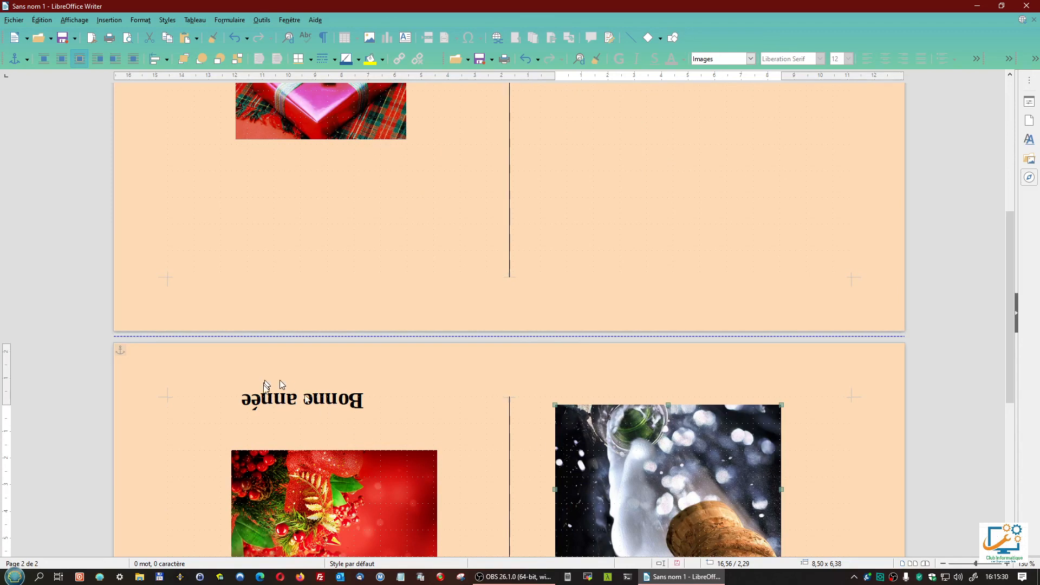
scroll(281, 385, "down", 10)
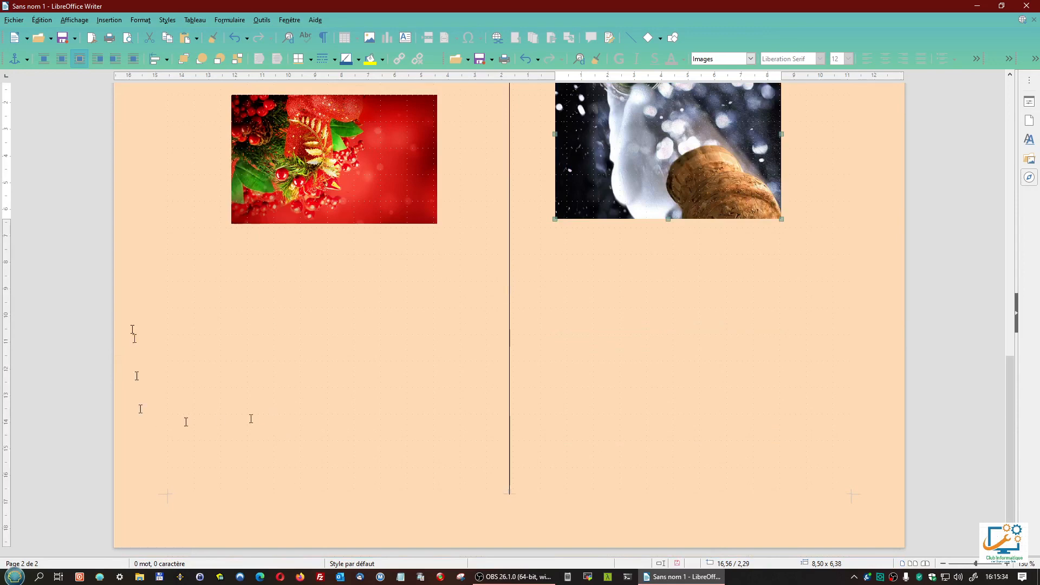
scroll(209, 312, "up", 10)
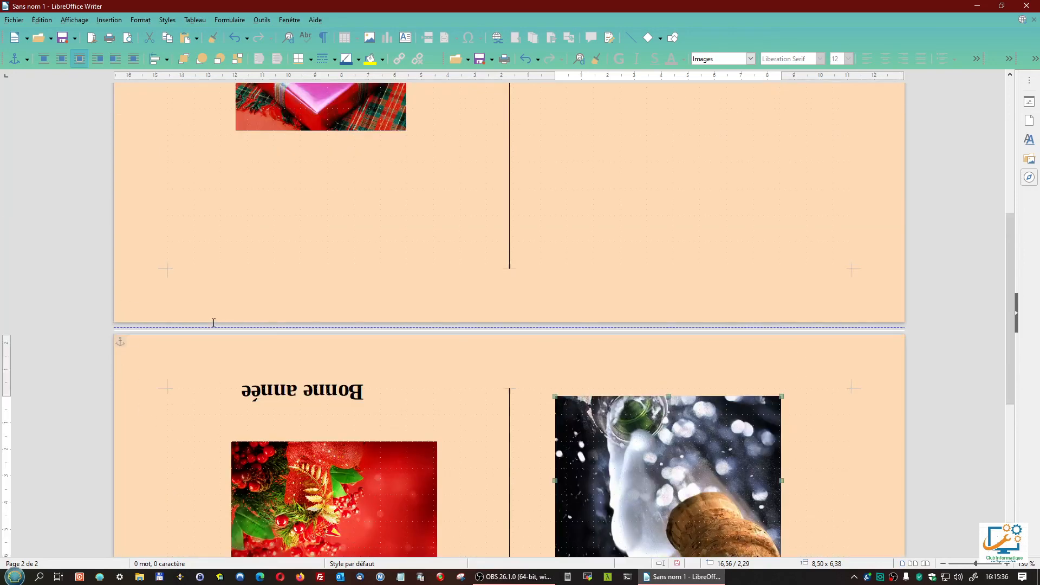
scroll(211, 321, "up", 7)
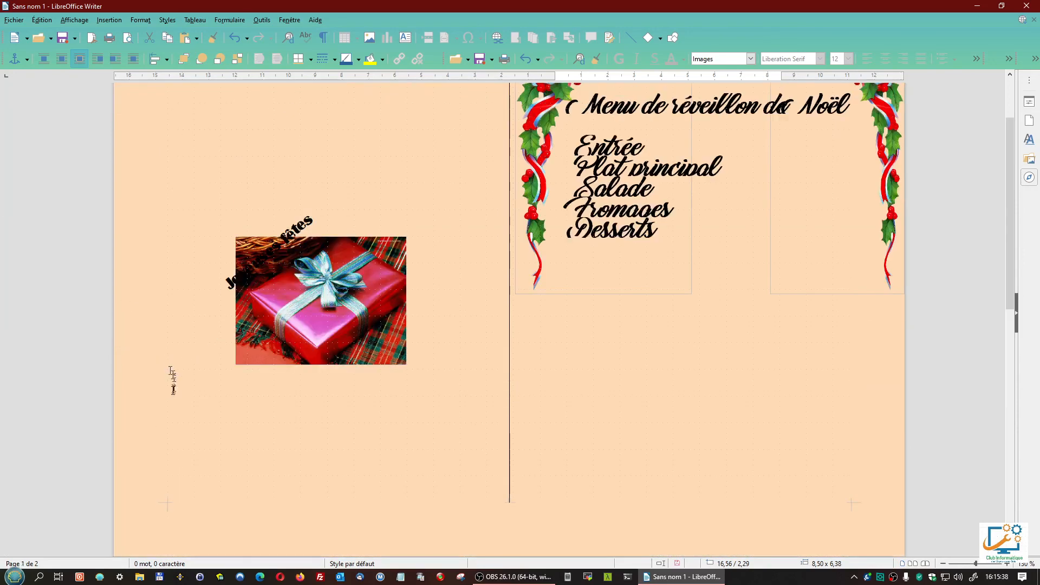